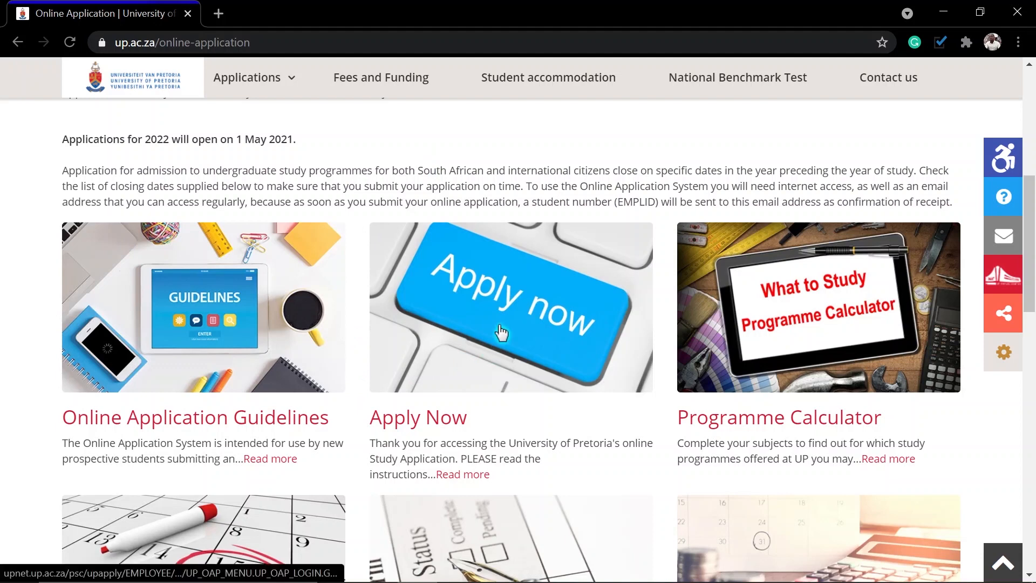
Step: Enter the six-character security code and request a new Application ID
click(501, 333)
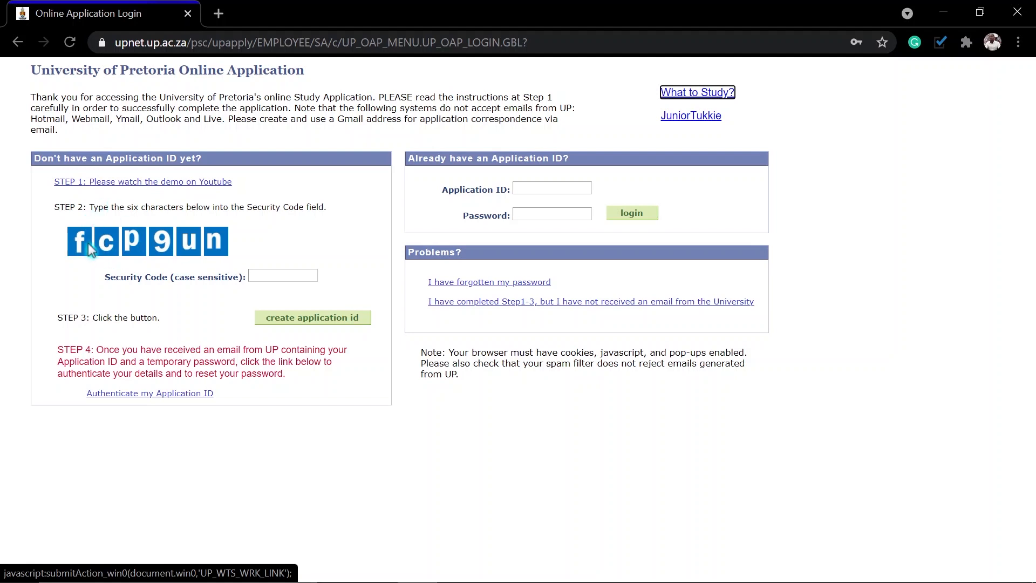
click(269, 274)
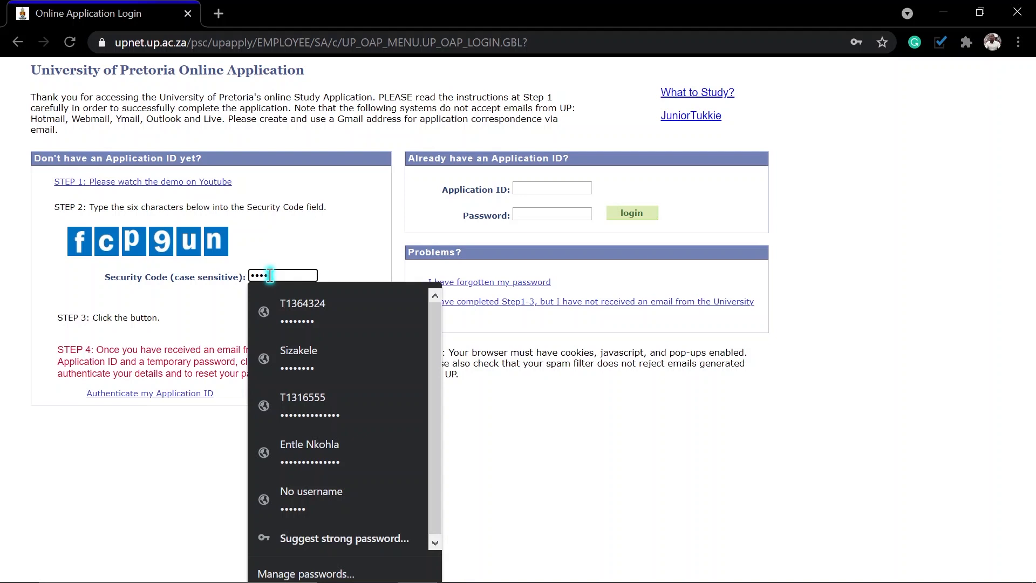
click(172, 313)
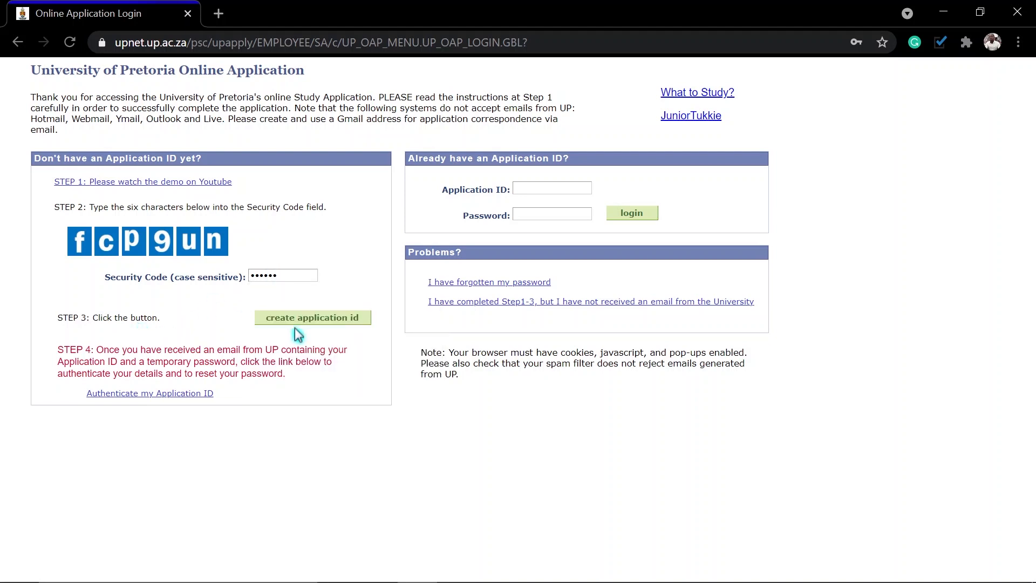
click(327, 319)
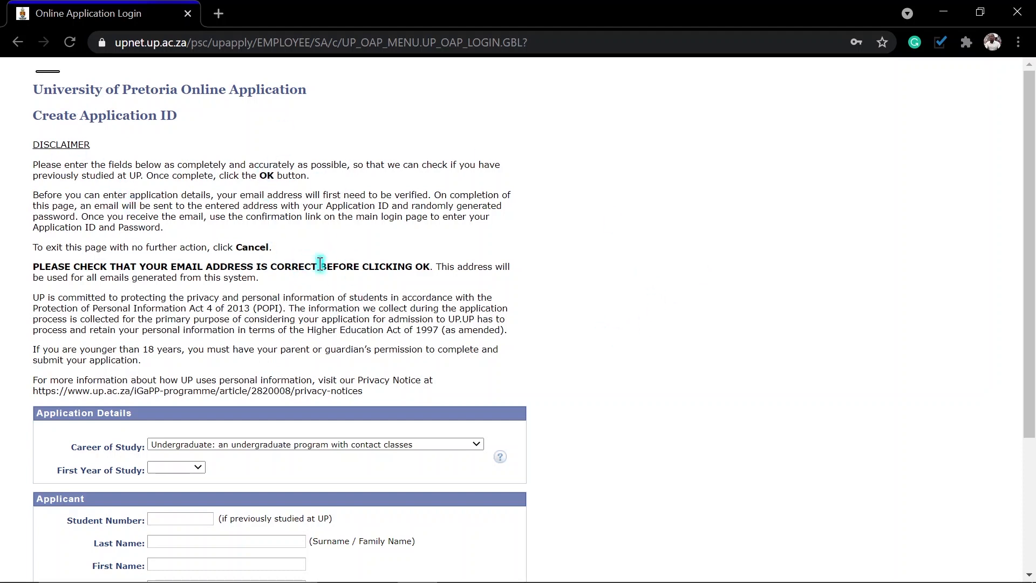
Step: Choose Undergraduate as career of study and 2022 as first year of study
scroll(525, 308, down, 3)
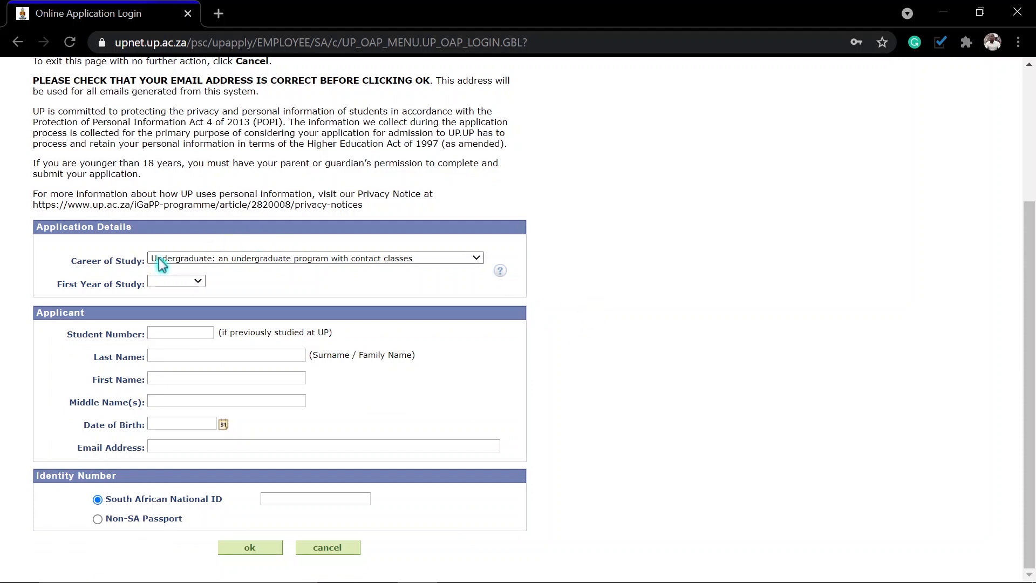
click(241, 259)
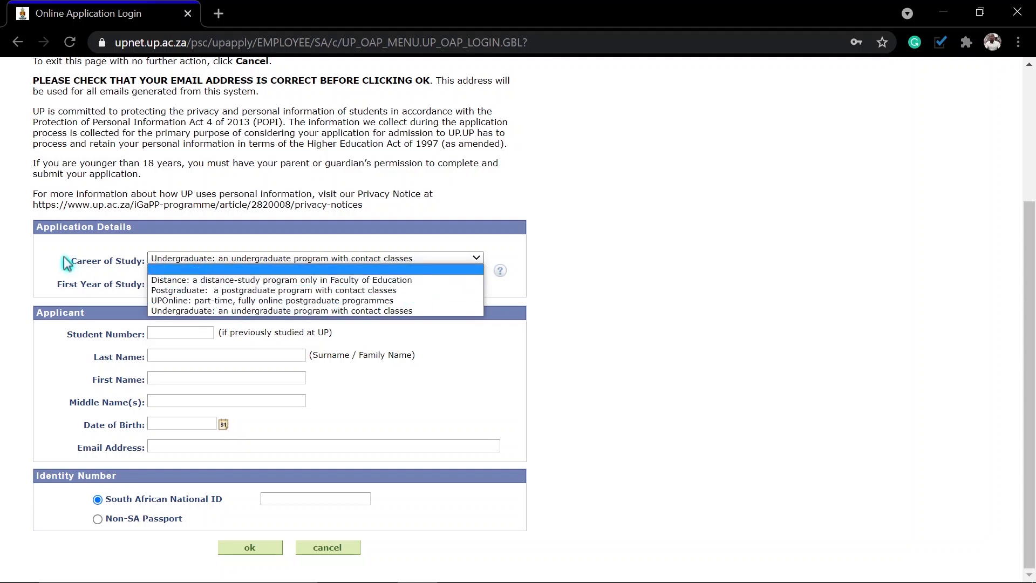
click(174, 311)
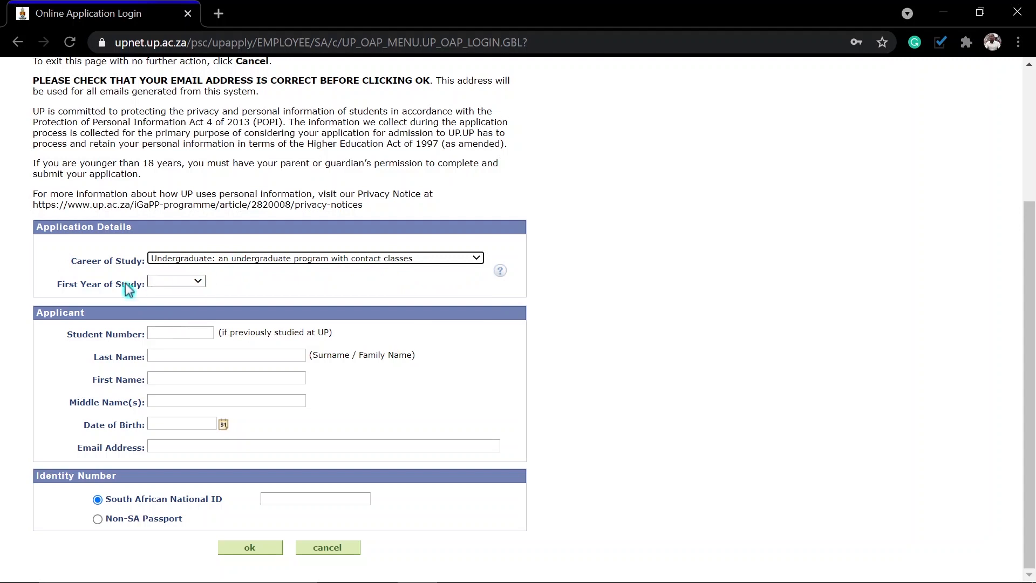
click(162, 283)
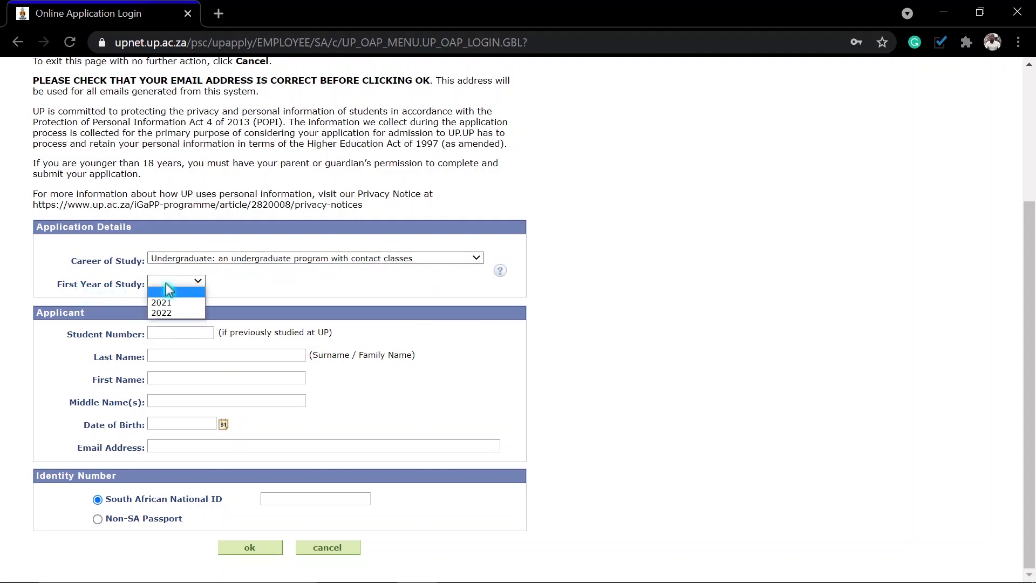
click(166, 314)
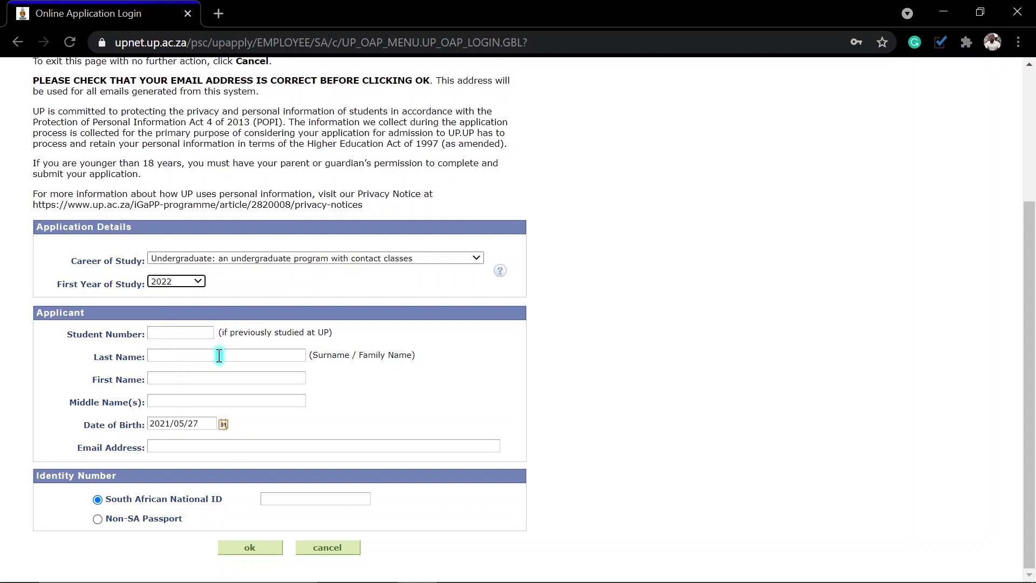
Step: Enter the applicant's last name and first name
click(192, 356)
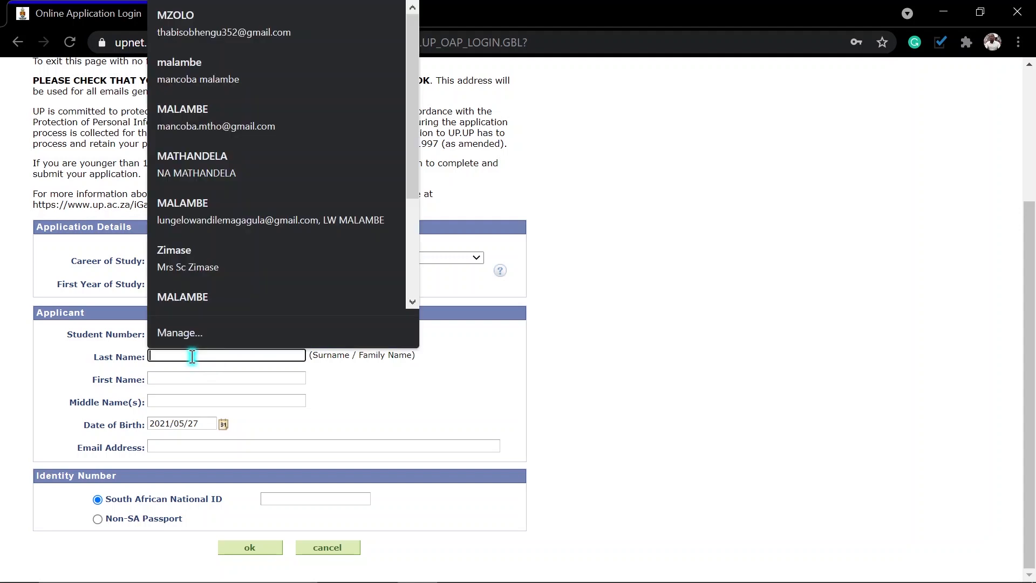
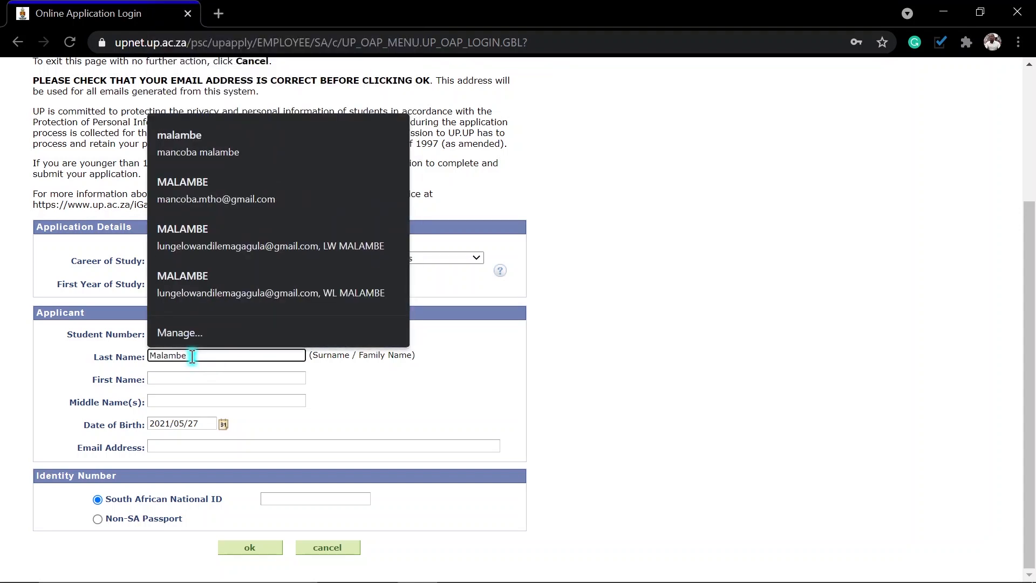
click(165, 380)
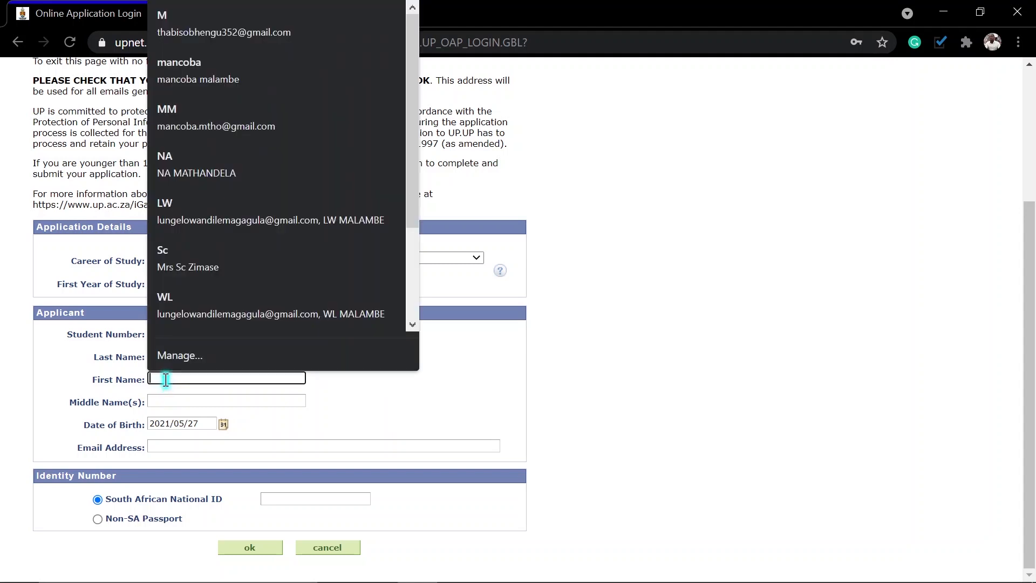
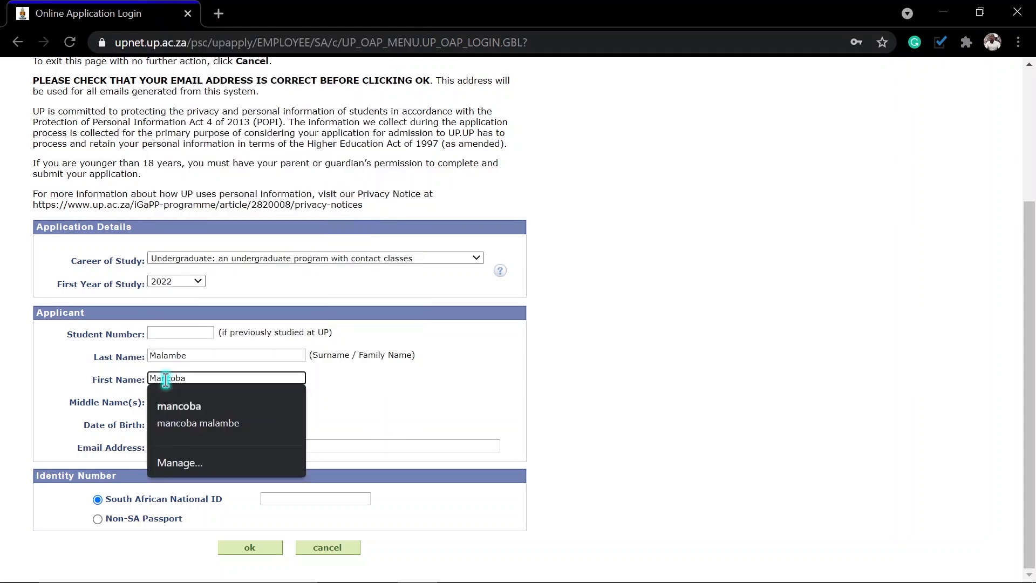
key(Tab)
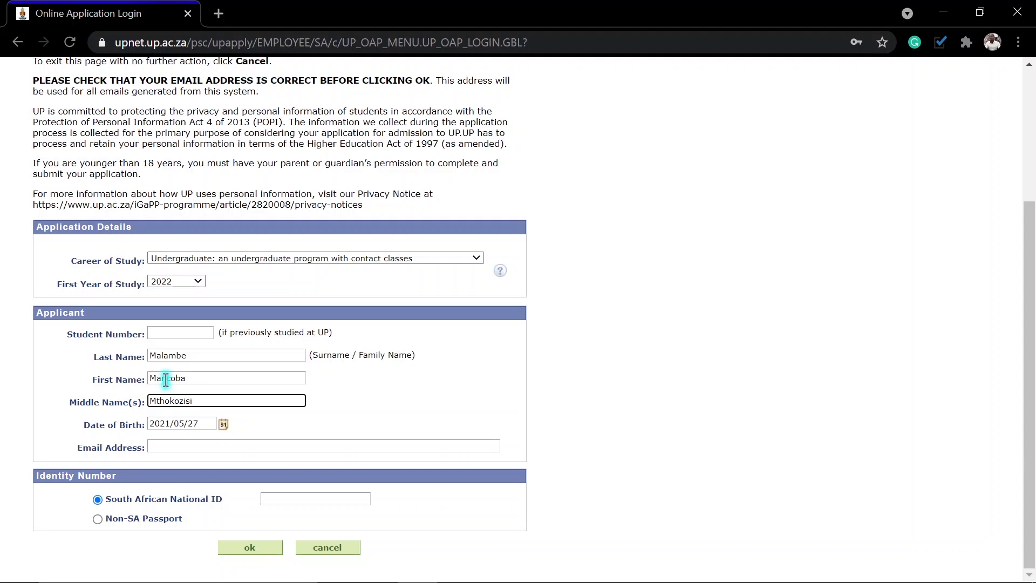
click(226, 427)
click(347, 391)
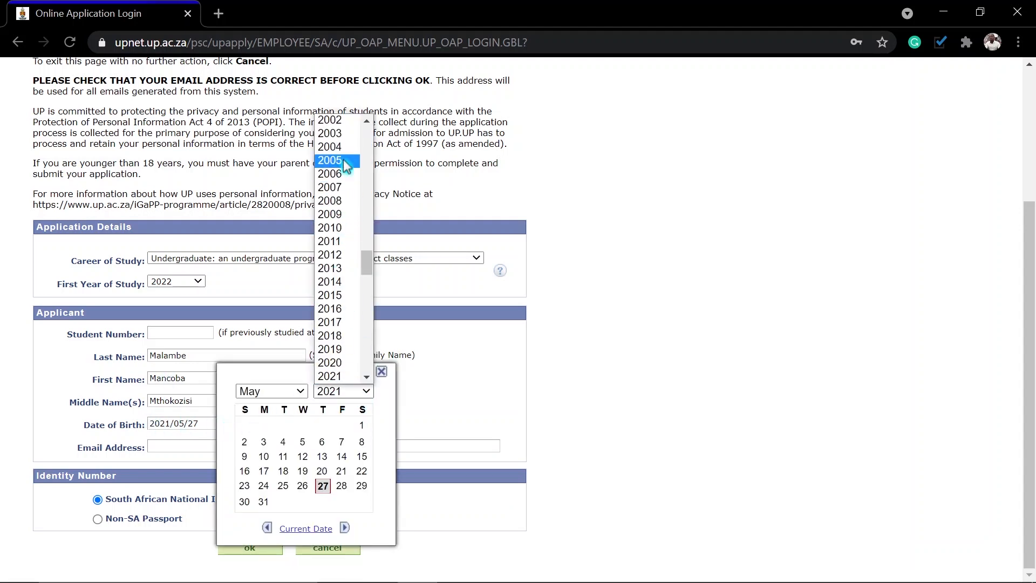
scroll(345, 171, up, 5)
click(332, 201)
click(272, 391)
click(264, 408)
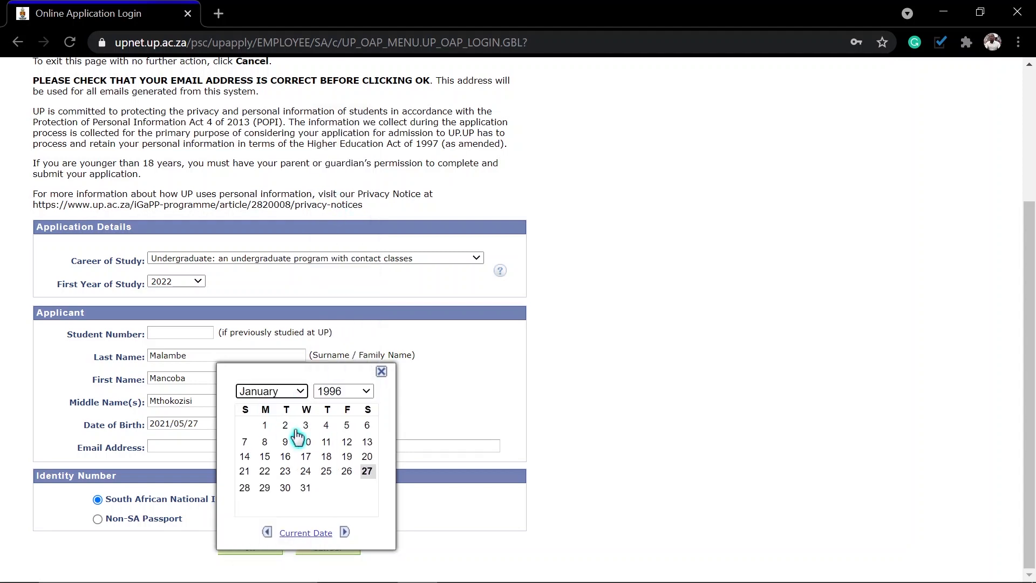
click(346, 442)
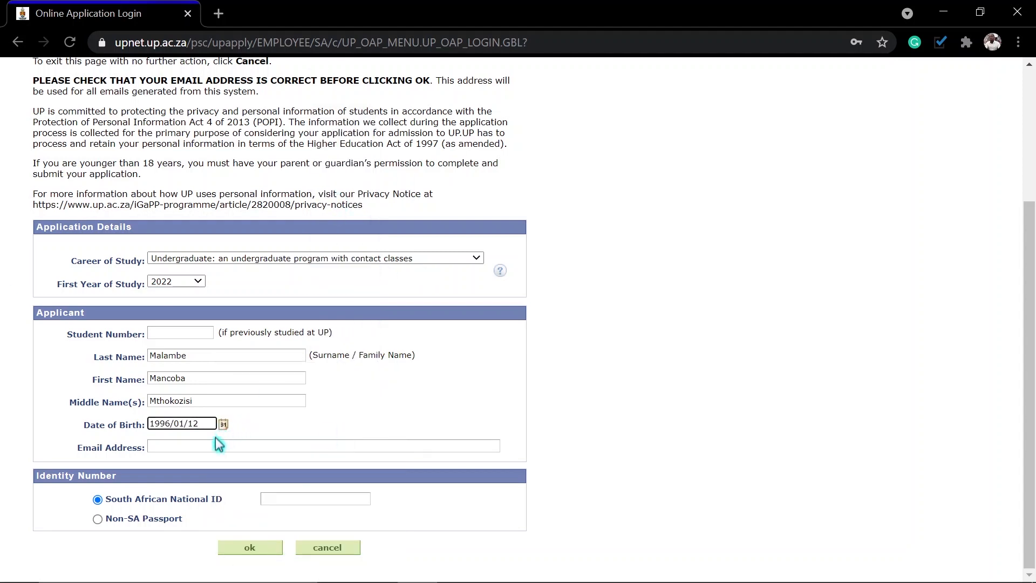
Step: Enter the applicant's e-mail address and SA ID number, then submit the form
click(200, 448)
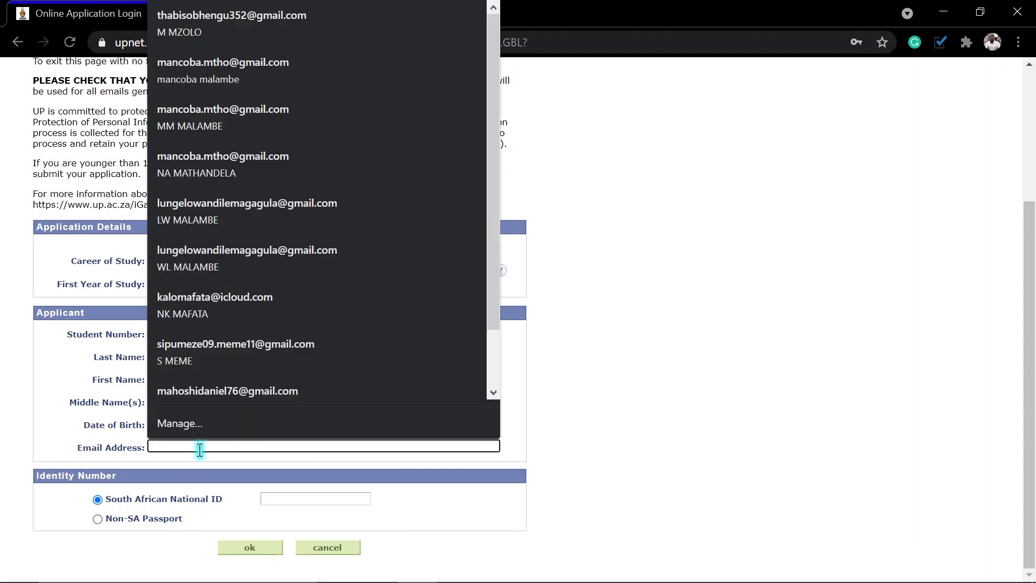
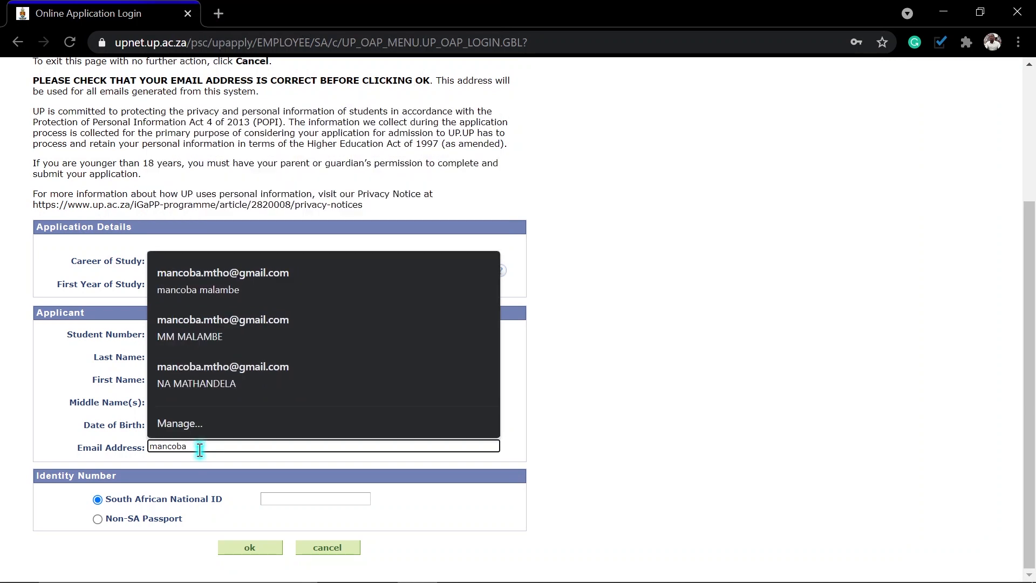
click(571, 442)
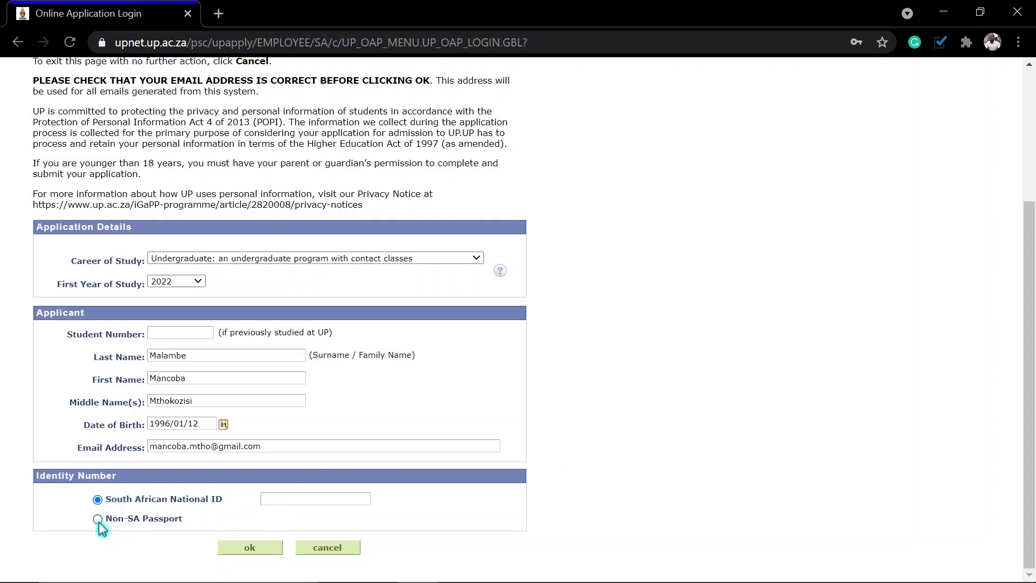
click(272, 499)
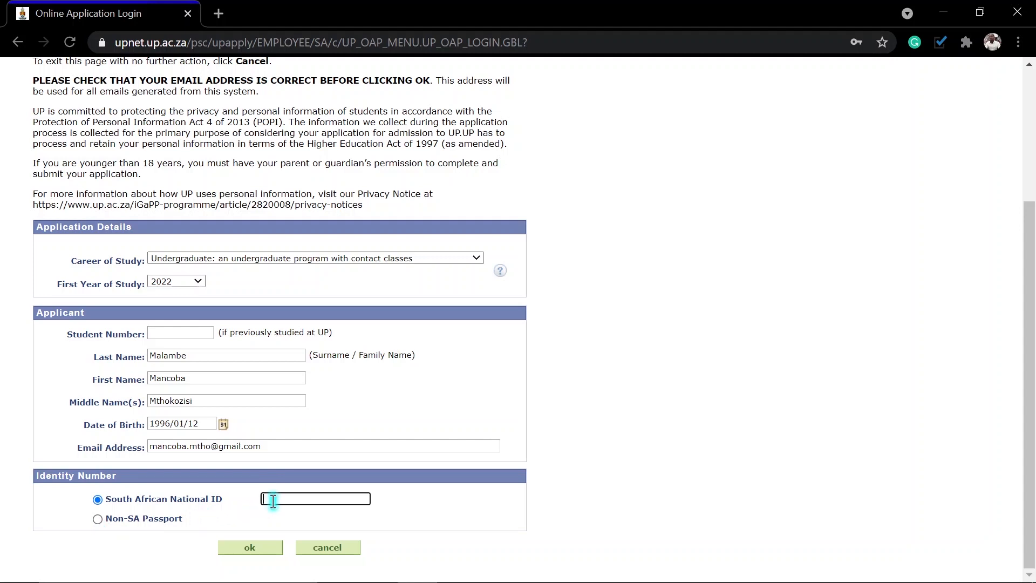
text(9)
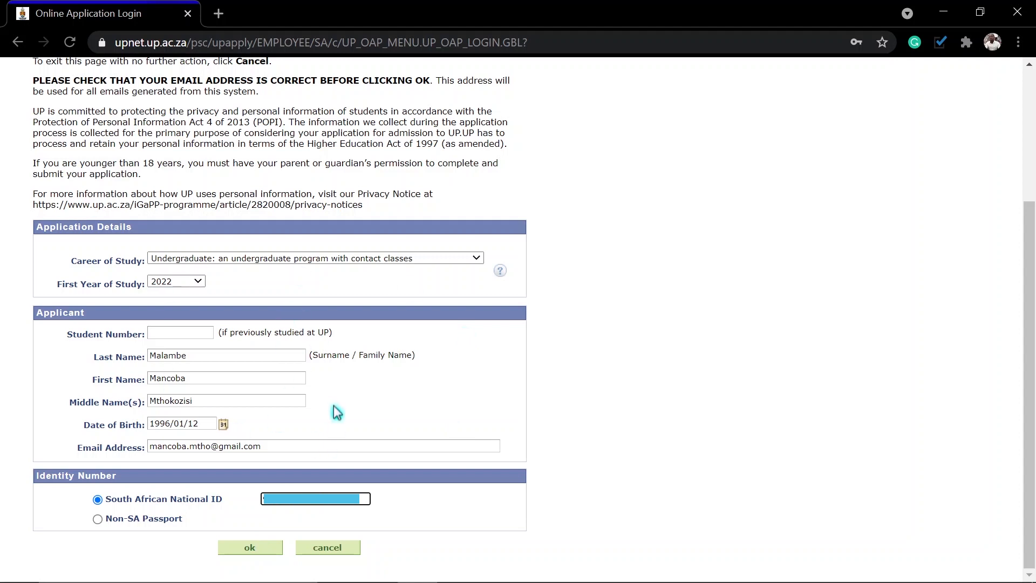
click(260, 555)
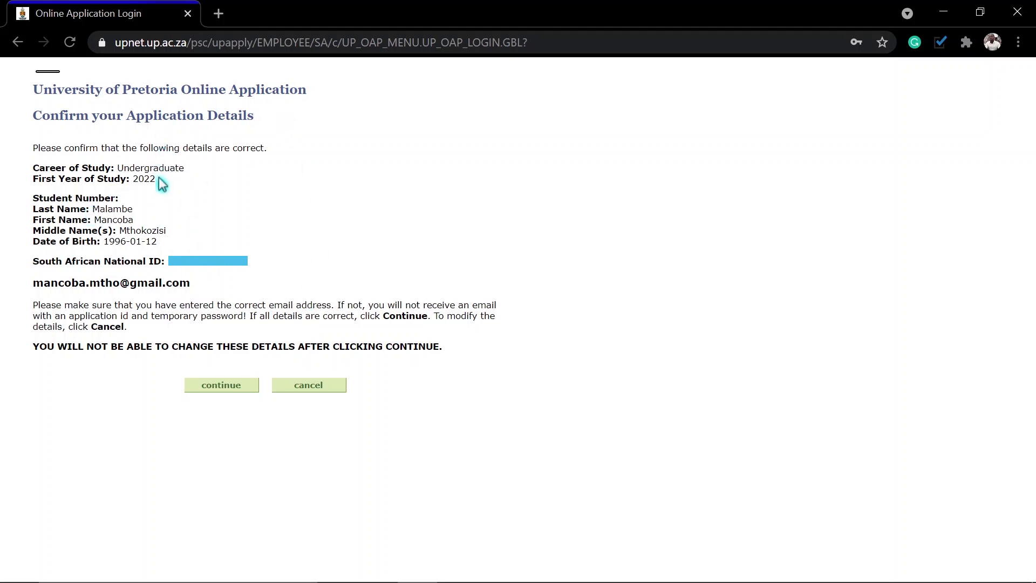
Step: Confirm the application details and acknowledge the e-mail confirmation to return to login
click(219, 385)
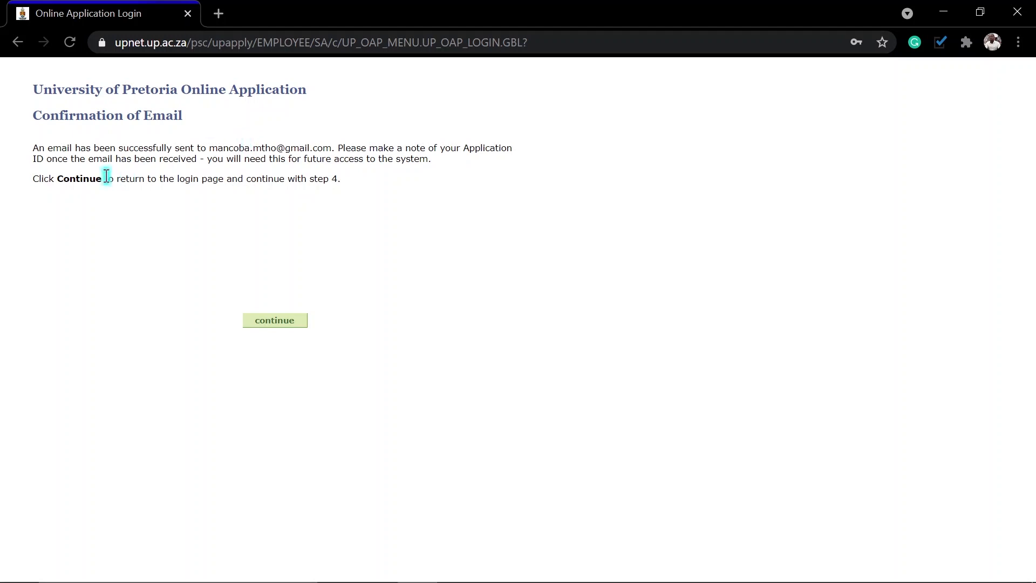
click(276, 322)
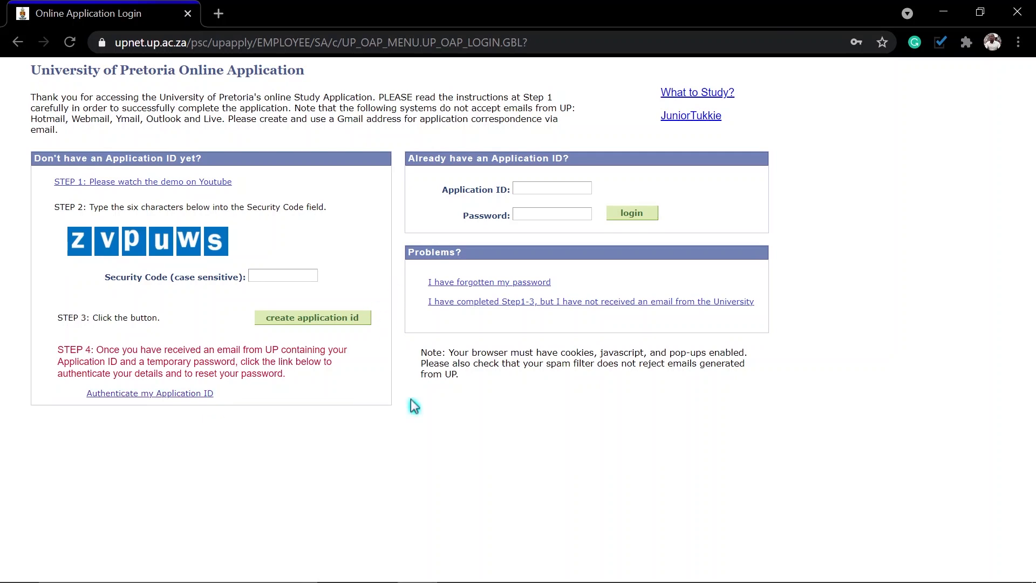
Step: Copy the Application ID from the UP Temporary Password e-mail in Outlook
click(458, 566)
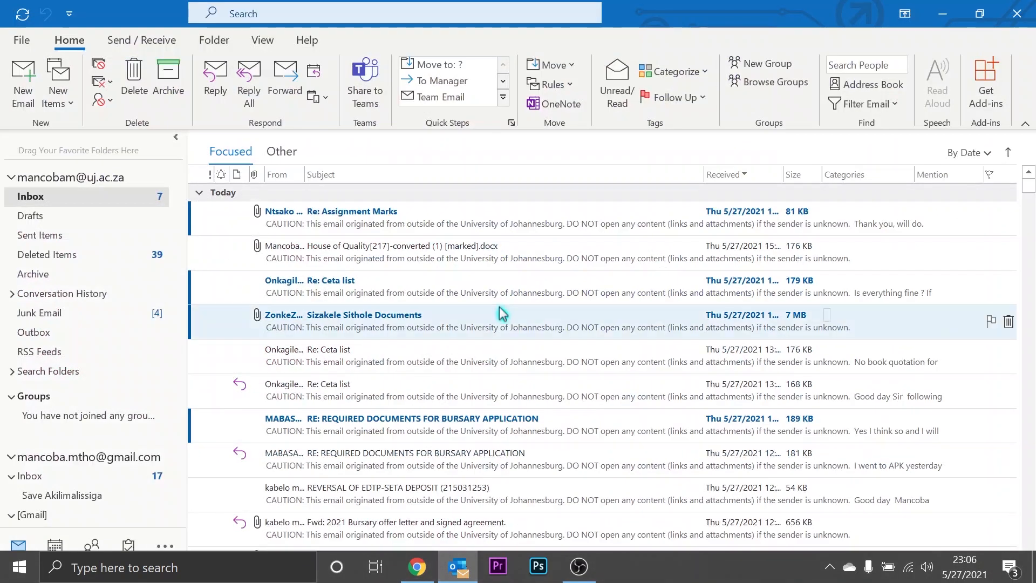
click(65, 476)
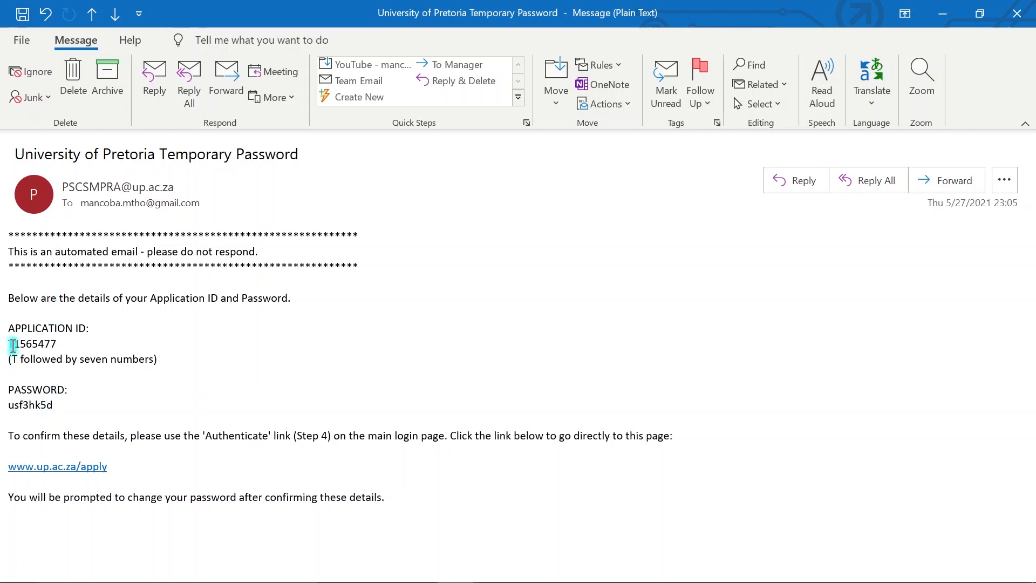
double_click(48, 346)
click(58, 347)
drag(11, 344, 58, 358)
key(ctrl+c)
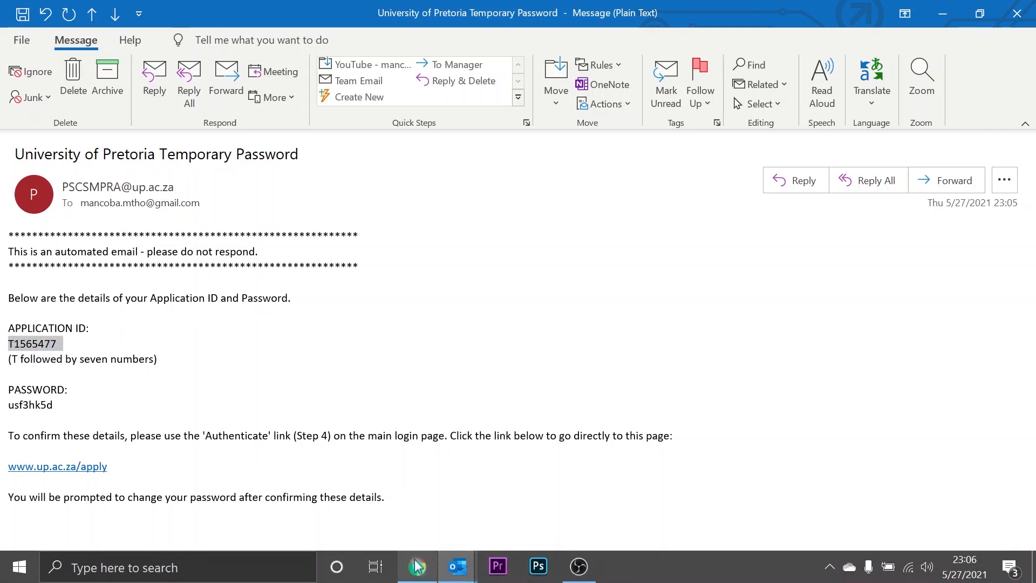
click(417, 574)
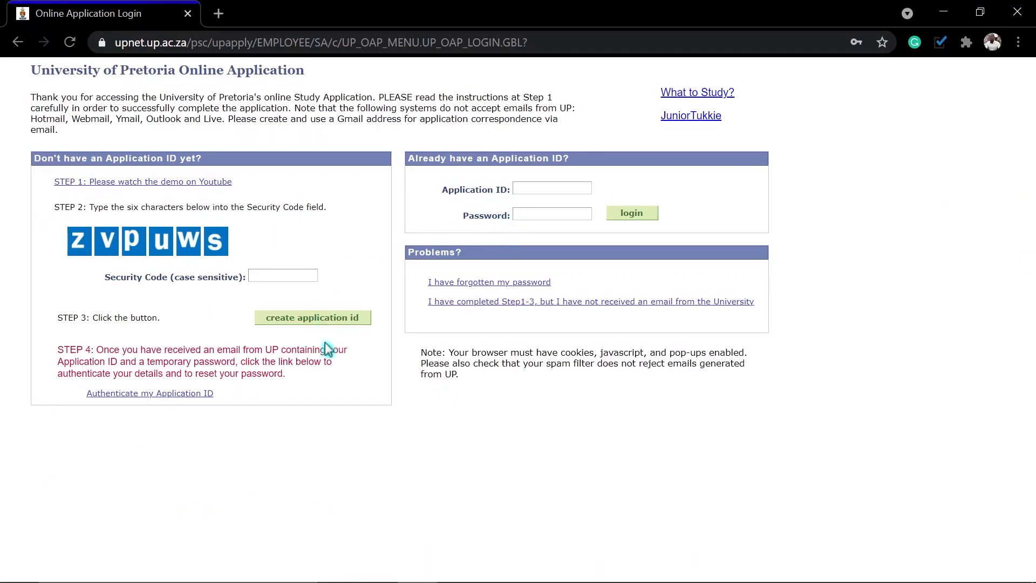
Step: Paste the emailed Application ID into the authentication page
click(144, 394)
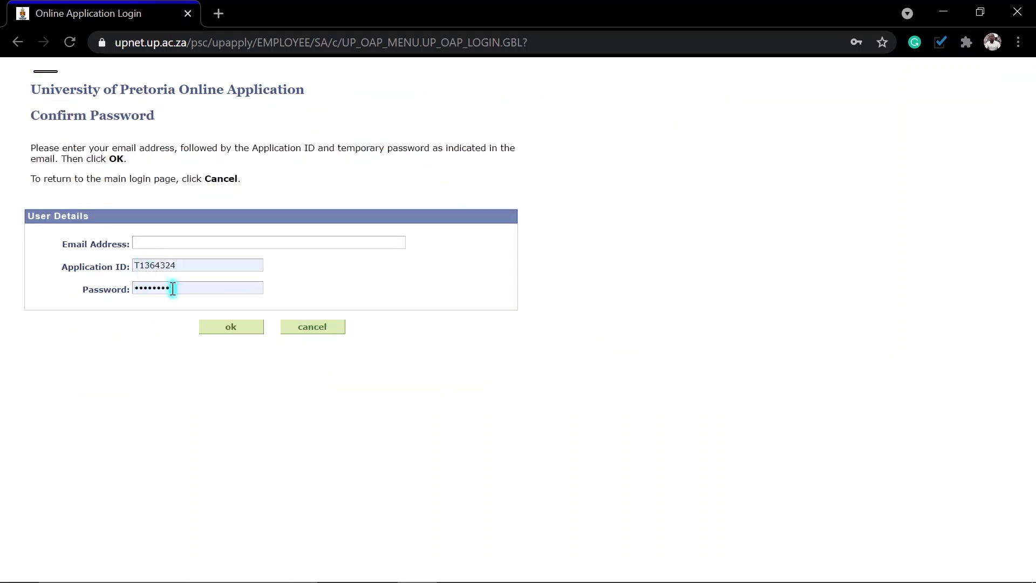
double_click(185, 269)
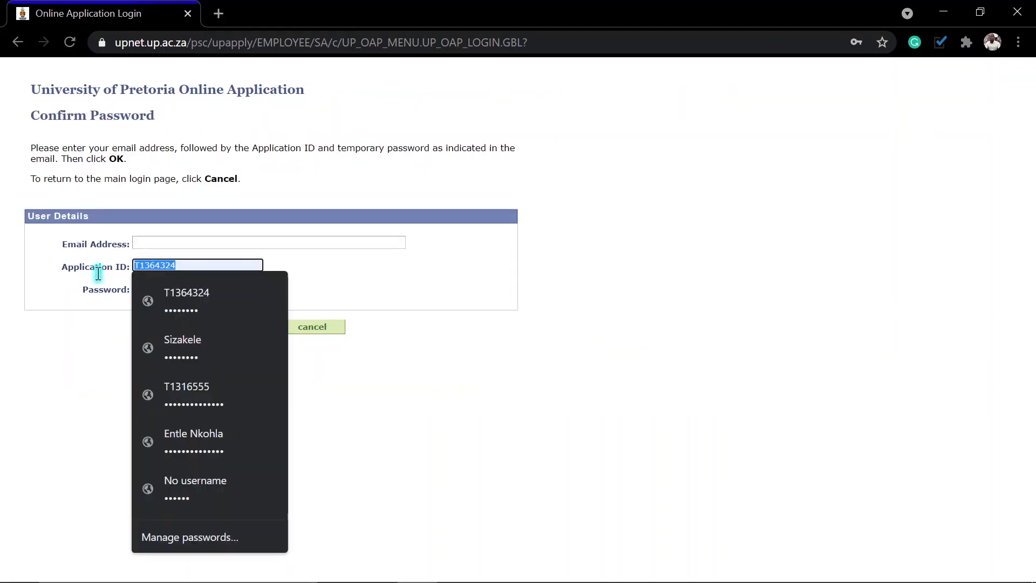
key(ctrl+v)
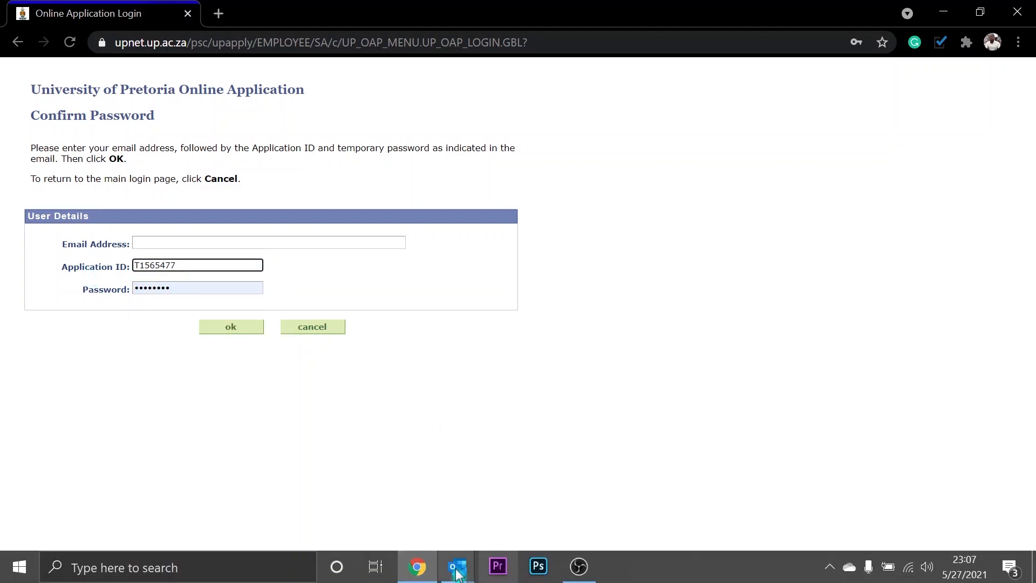
Step: Copy the temporary password from the Outlook e-mail into the password field
click(457, 567)
click(545, 497)
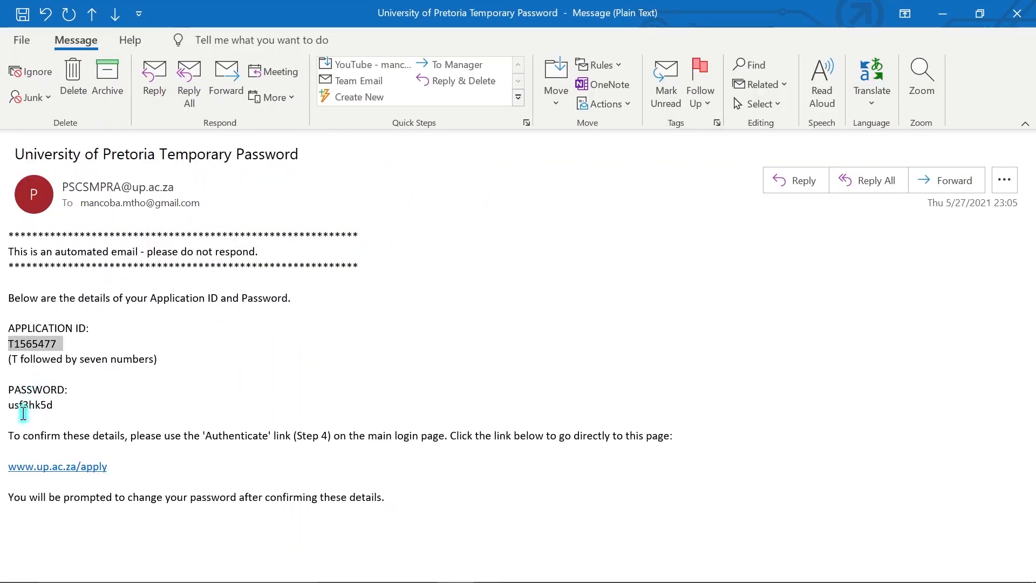
drag(16, 408, 44, 405)
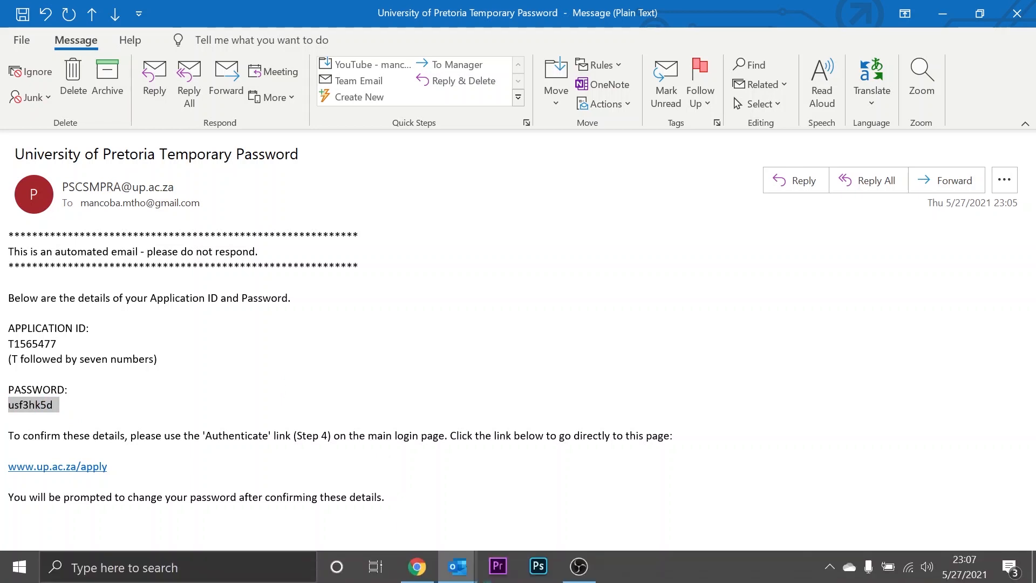
click(442, 571)
drag(178, 289, 127, 294)
key(ctrl+v)
click(358, 279)
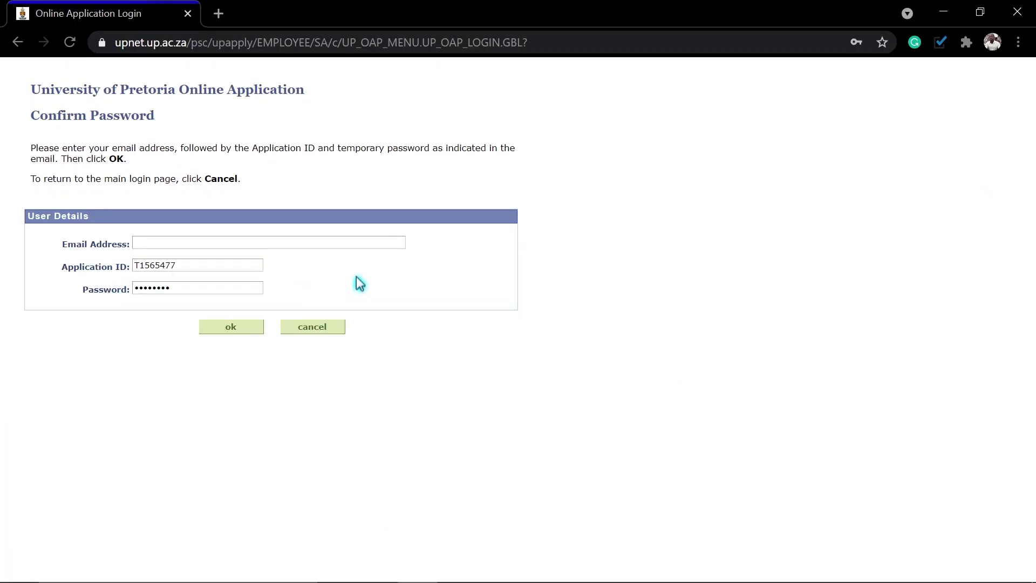
Step: Autofill the applicant's e-mail address and submit the login details
click(165, 243)
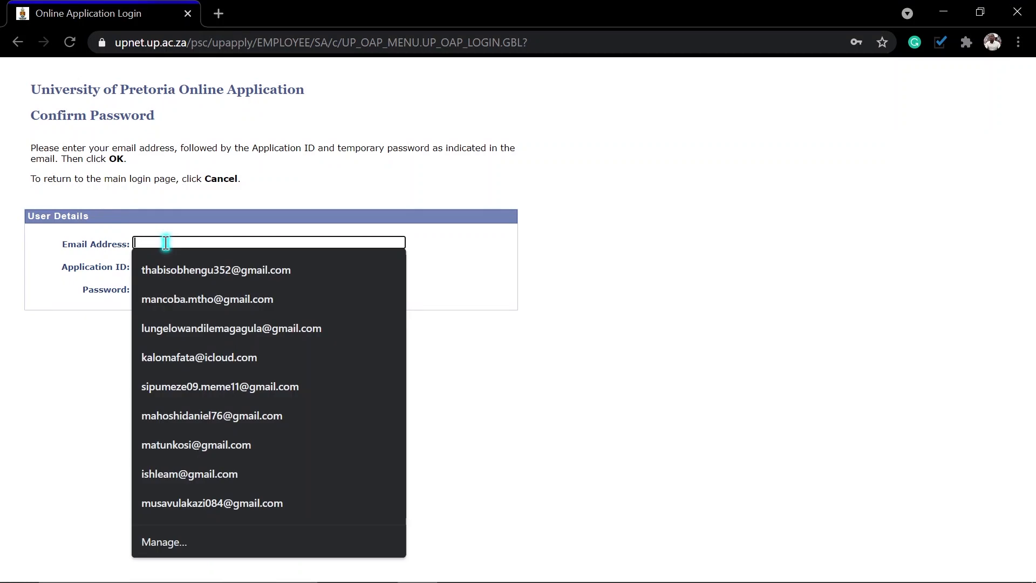
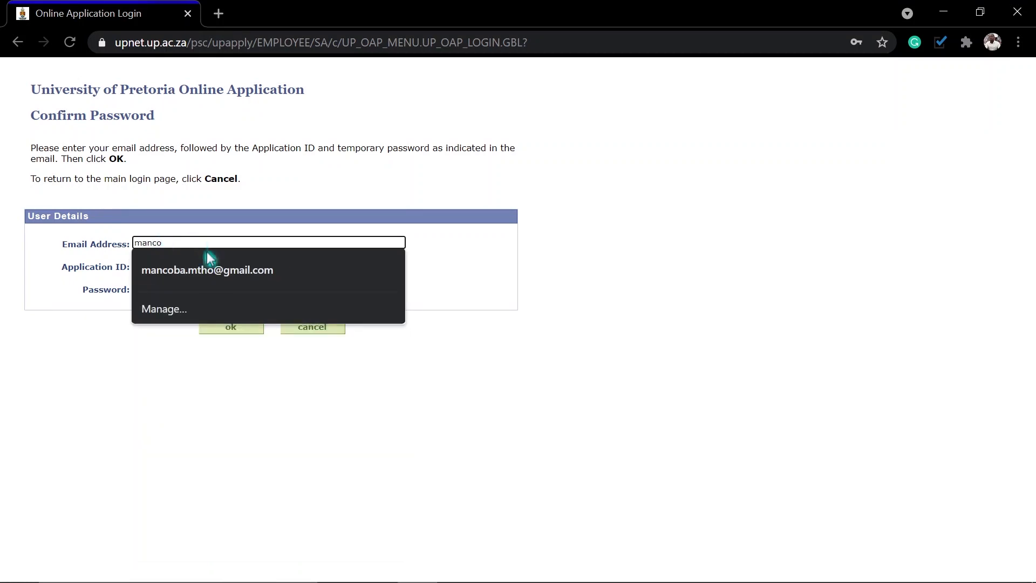
click(208, 268)
click(230, 334)
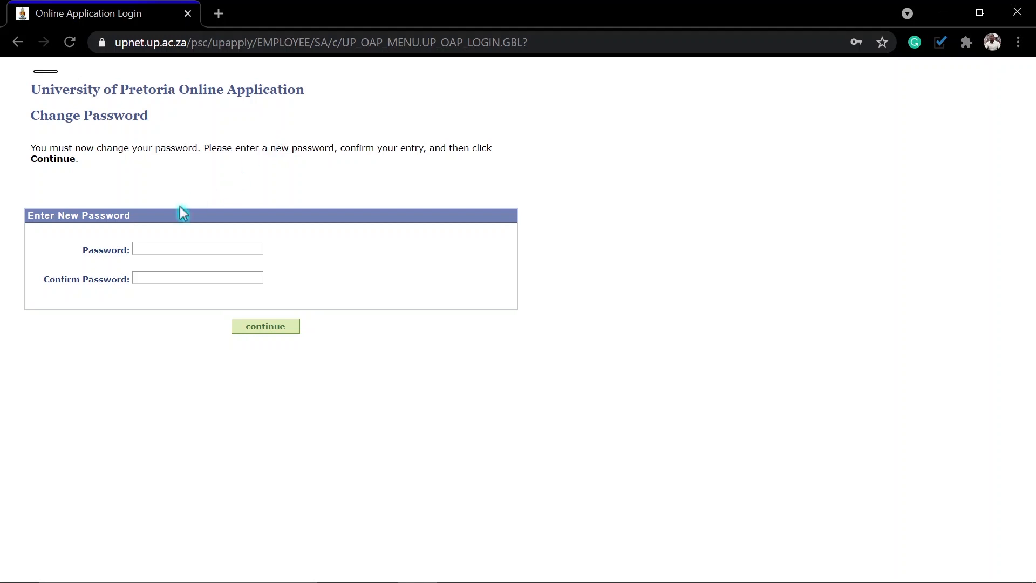
Step: Enter a new password and confirmation, then dismiss the mismatch warning
click(151, 250)
text(••••••••••••••)
key(Tab)
text(••••••)
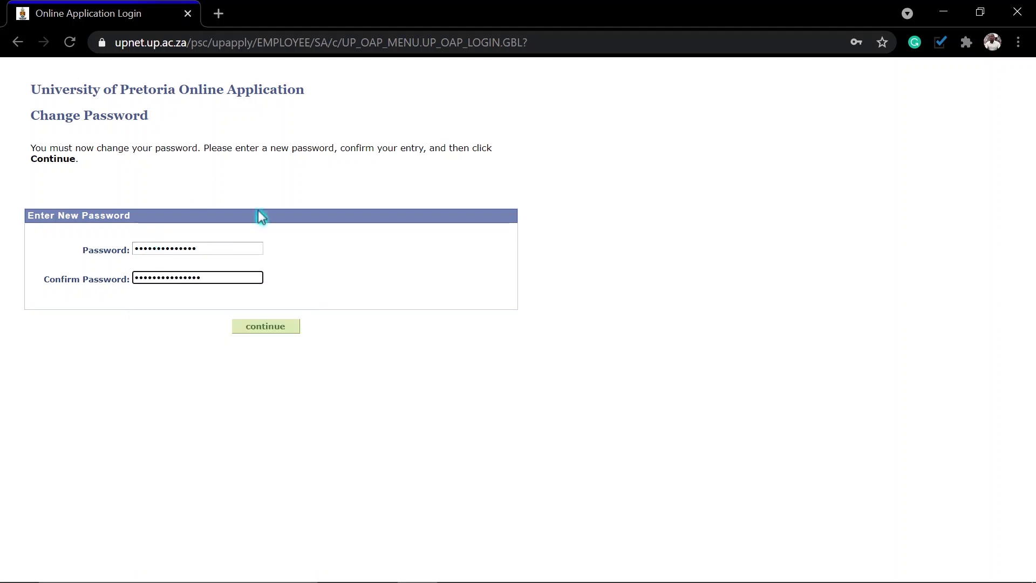
click(273, 331)
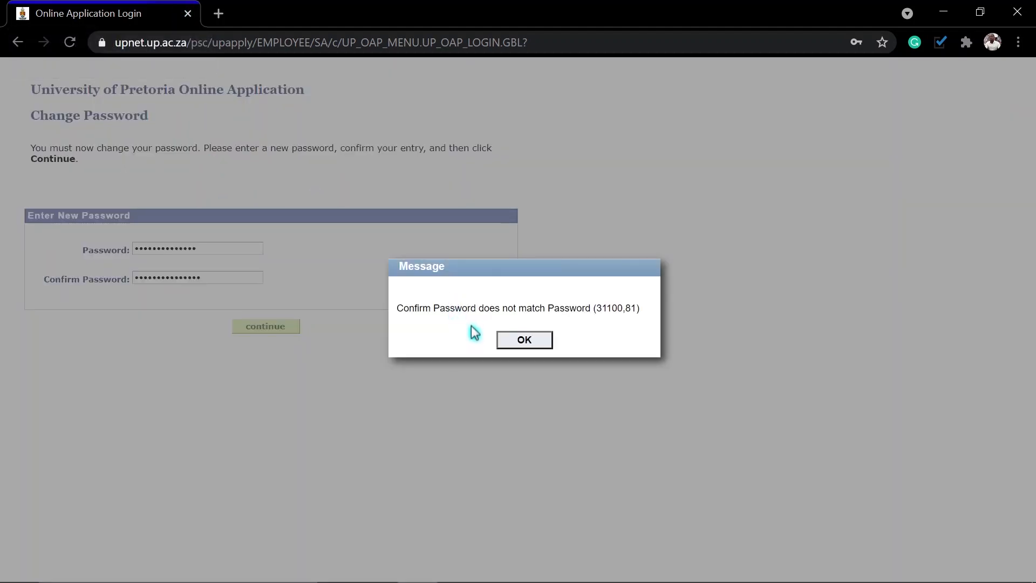
click(523, 341)
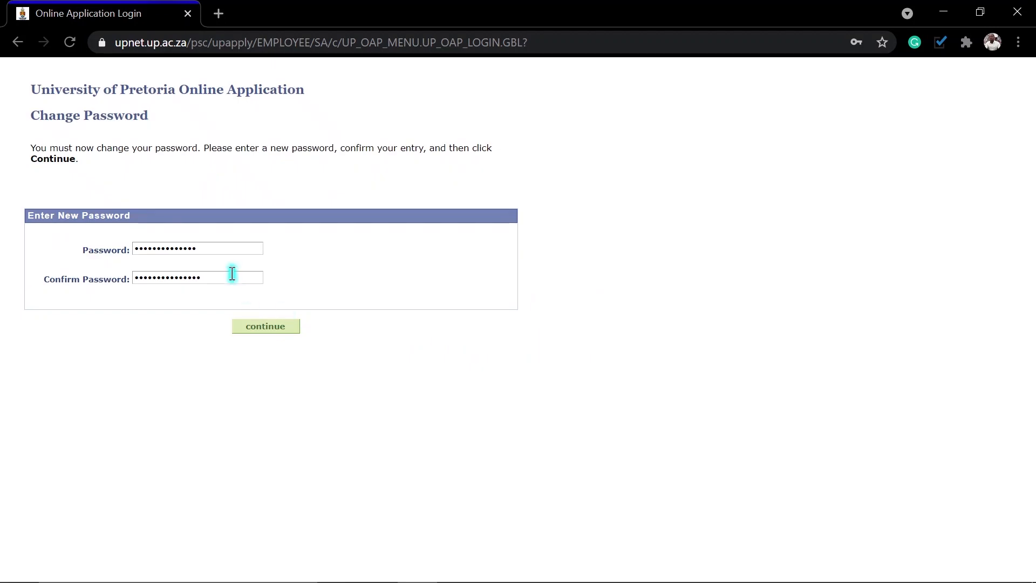
Step: Retype a matching new password in both fields and submit it
double_click(208, 249)
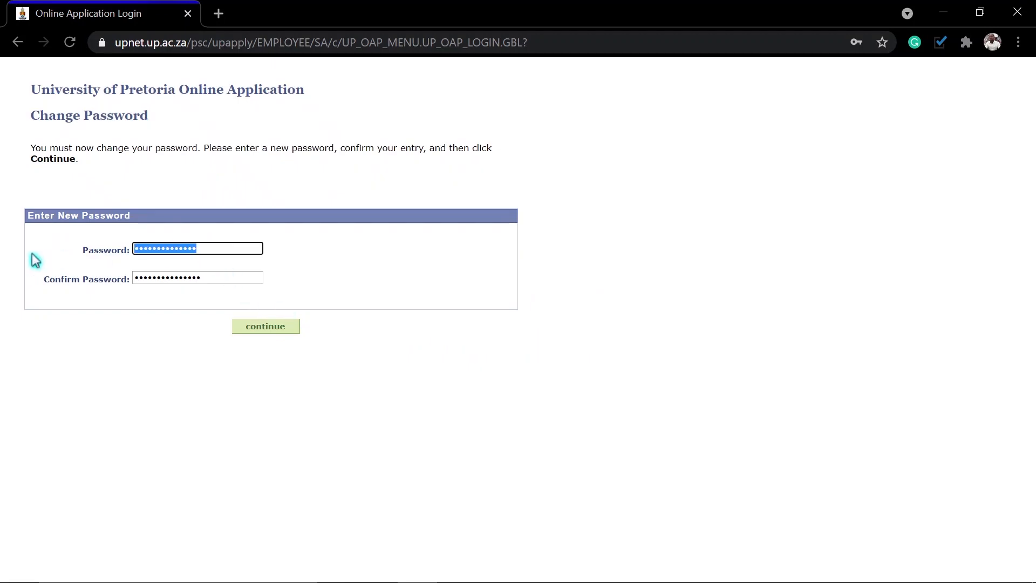
text(•••••••••)
key(BackSpace)
key(BackSpace)
key(BackSpace)
key(BackSpace)
key(BackSpace)
key(BackSpace)
key(BackSpace)
key(BackSpace)
key(BackSpace)
text(•••••••••••)
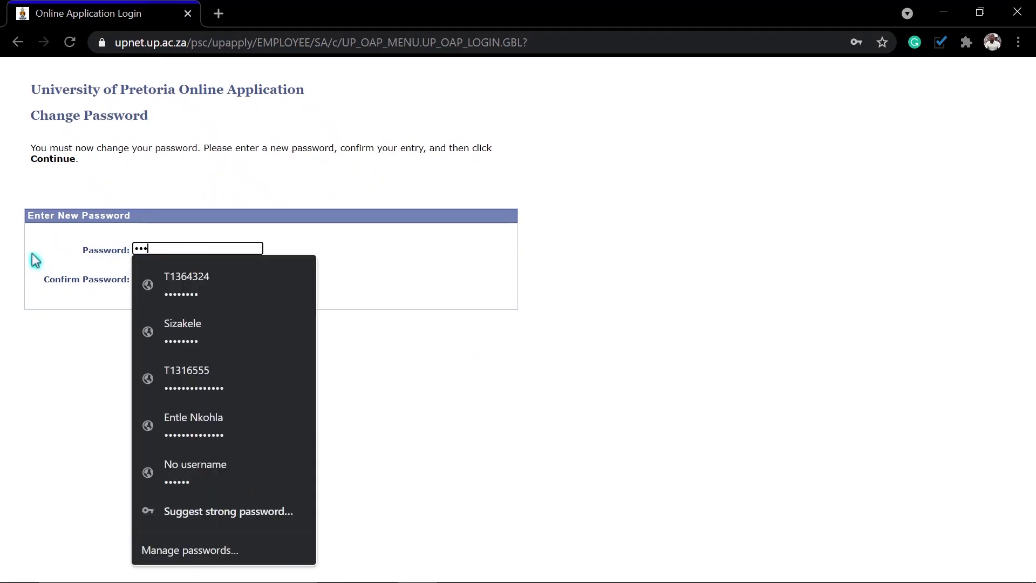
key(Tab)
text(•••••••••••)
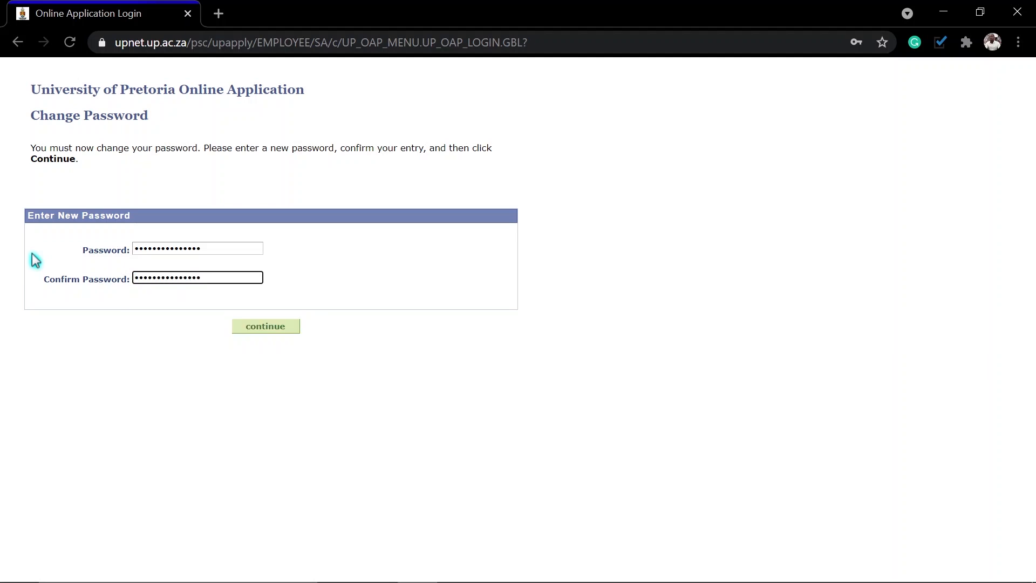
click(252, 324)
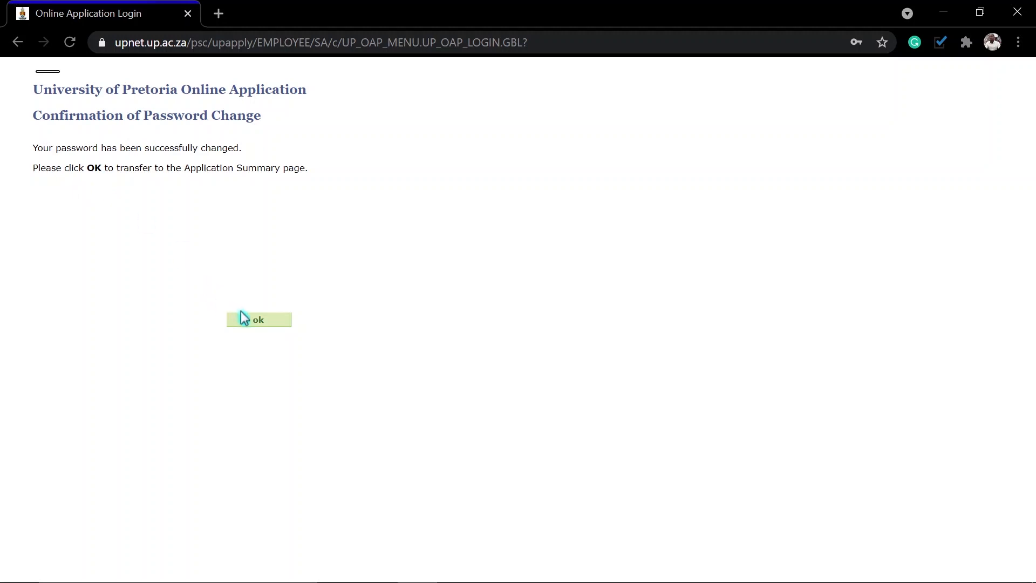
Step: Continue from the password change confirmation to the Application Summary
click(260, 321)
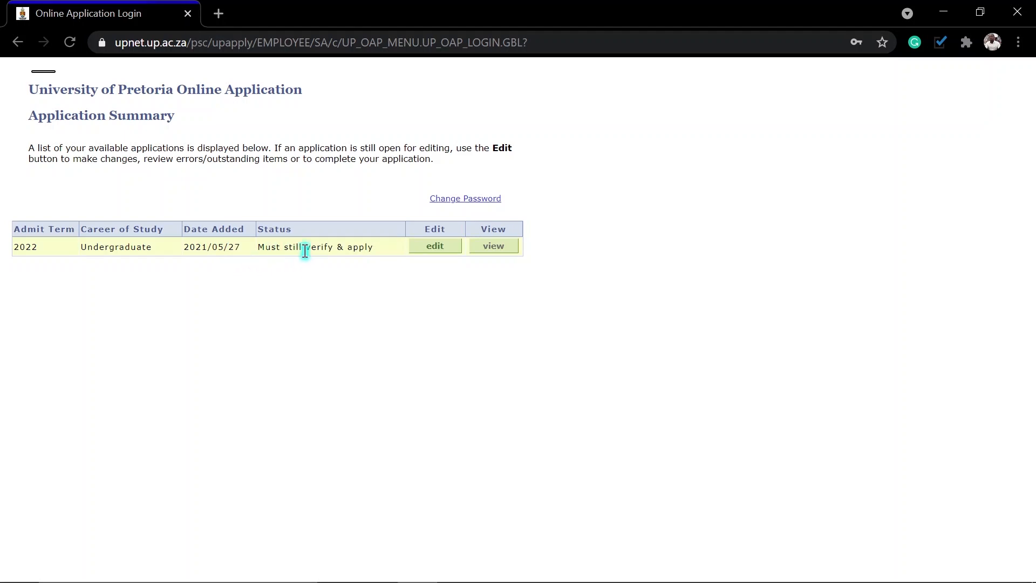
Step: Edit the 2022 Undergraduate application from the Application Summary table
click(435, 246)
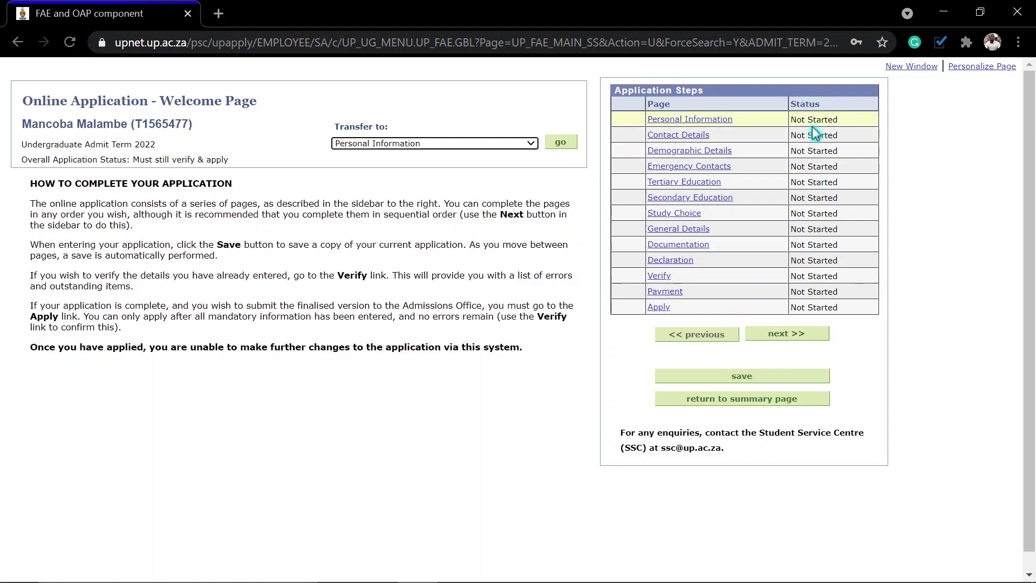
Step: Set Title to Mr, autofill the preferred first name, and save Personal Information
click(681, 124)
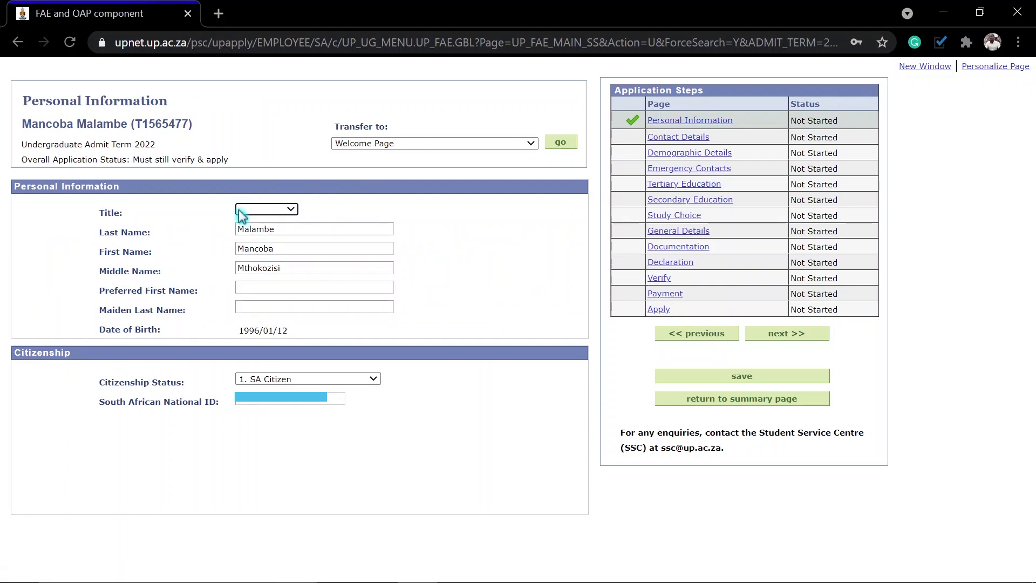
click(270, 210)
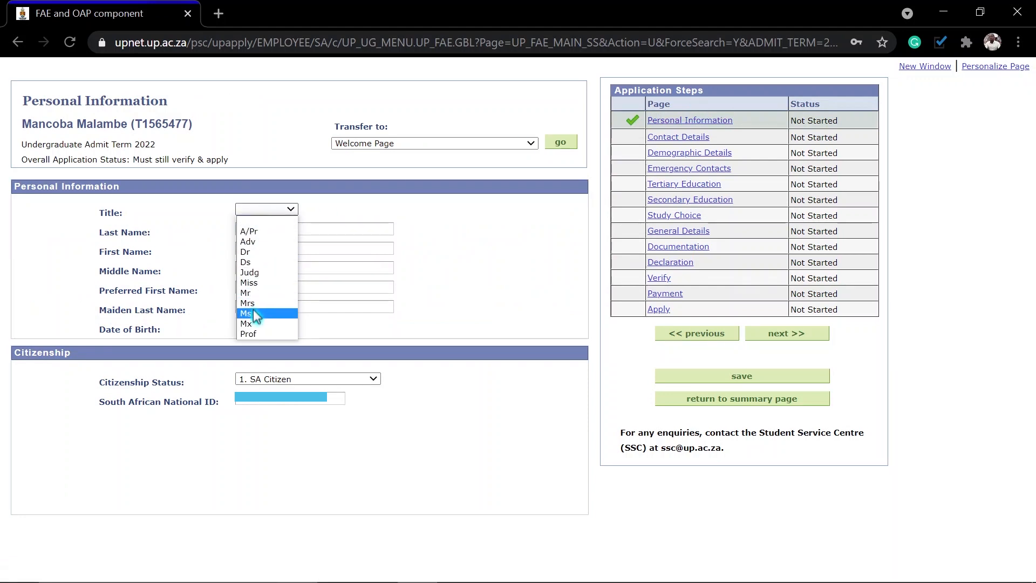
click(245, 293)
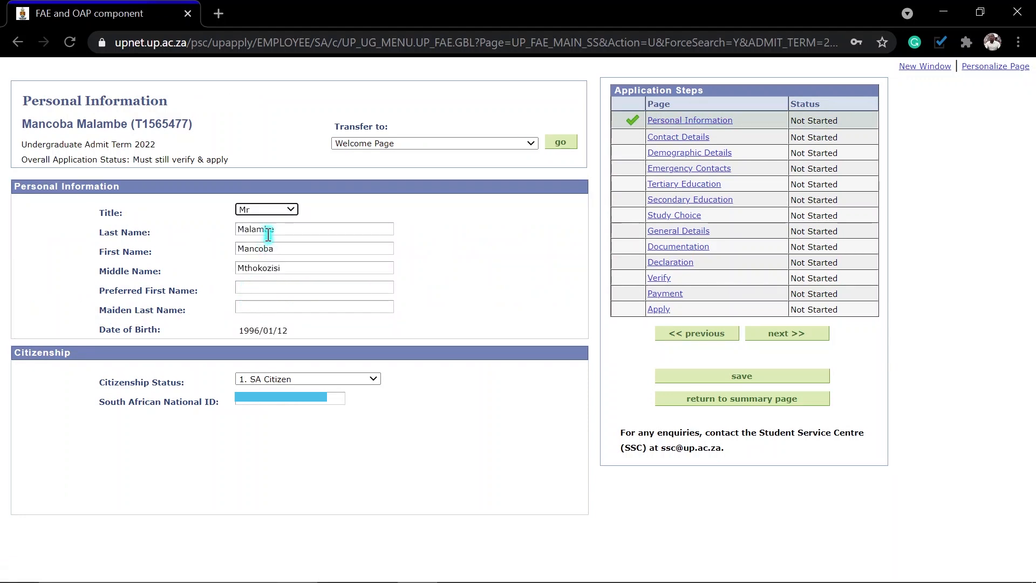
click(254, 291)
text(Mancoba)
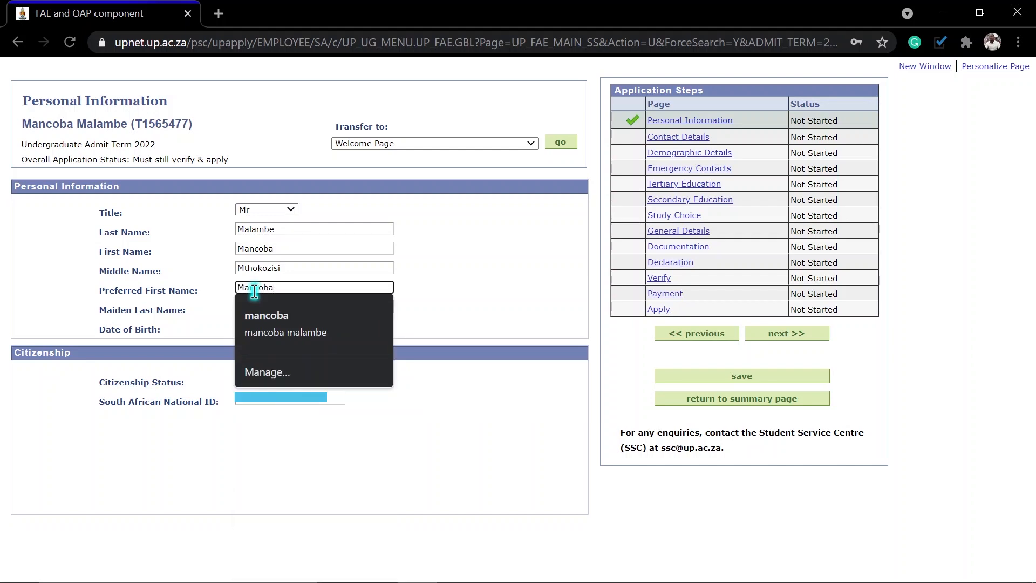
click(485, 312)
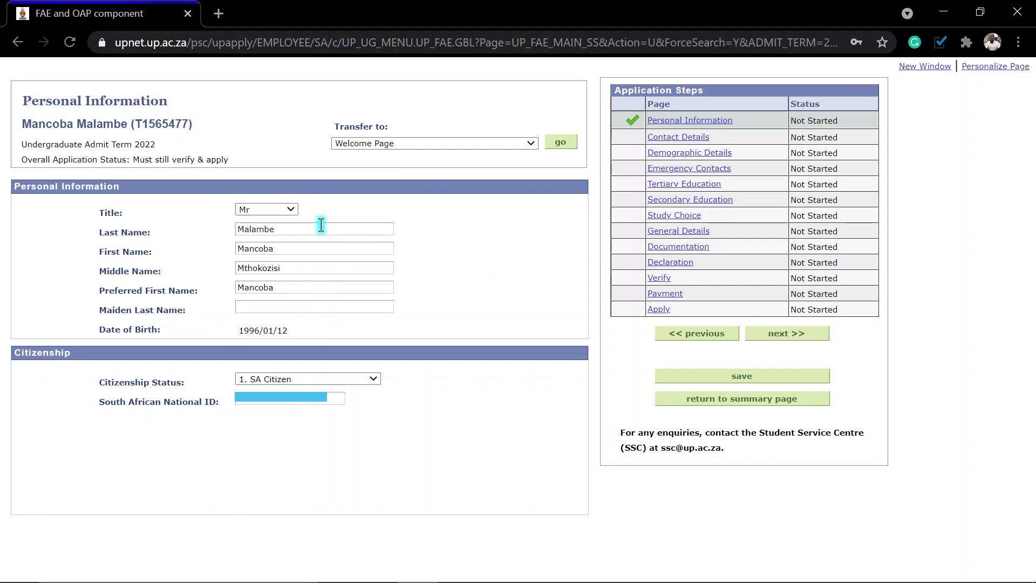
click(740, 378)
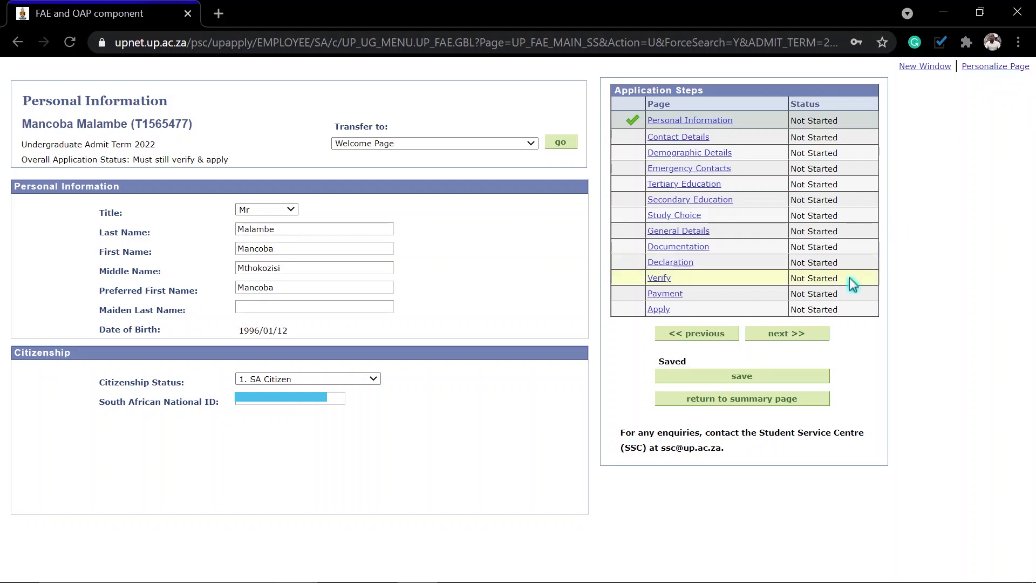
click(787, 334)
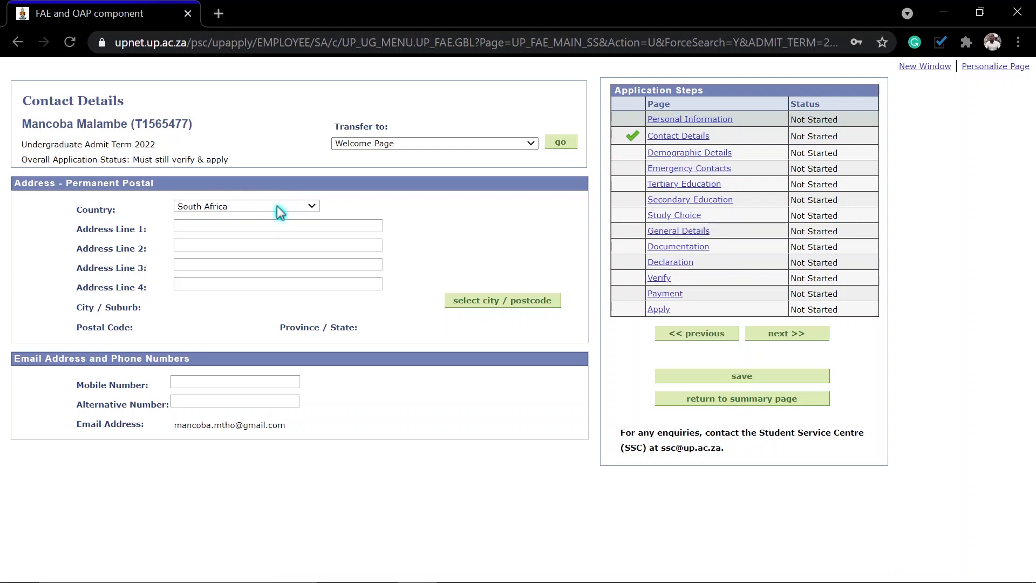
Step: Autofill the postal address and mobile number from a saved address, then look up the postcode
click(192, 227)
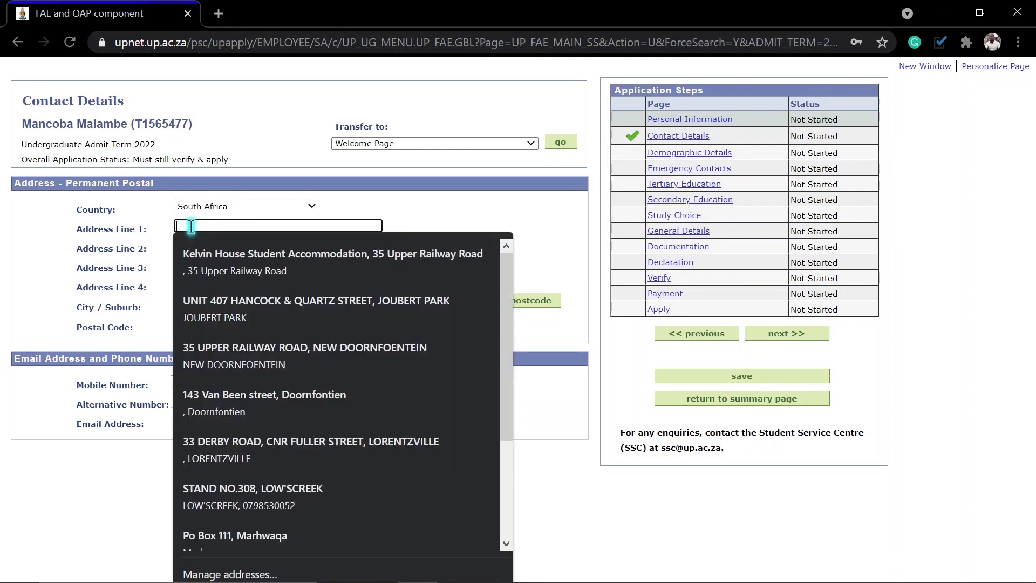
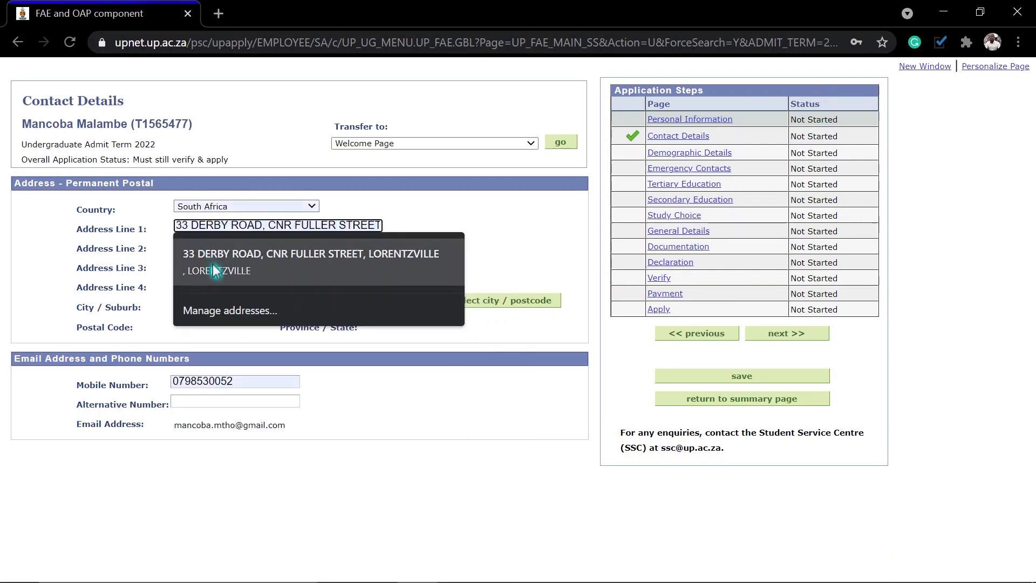
click(211, 264)
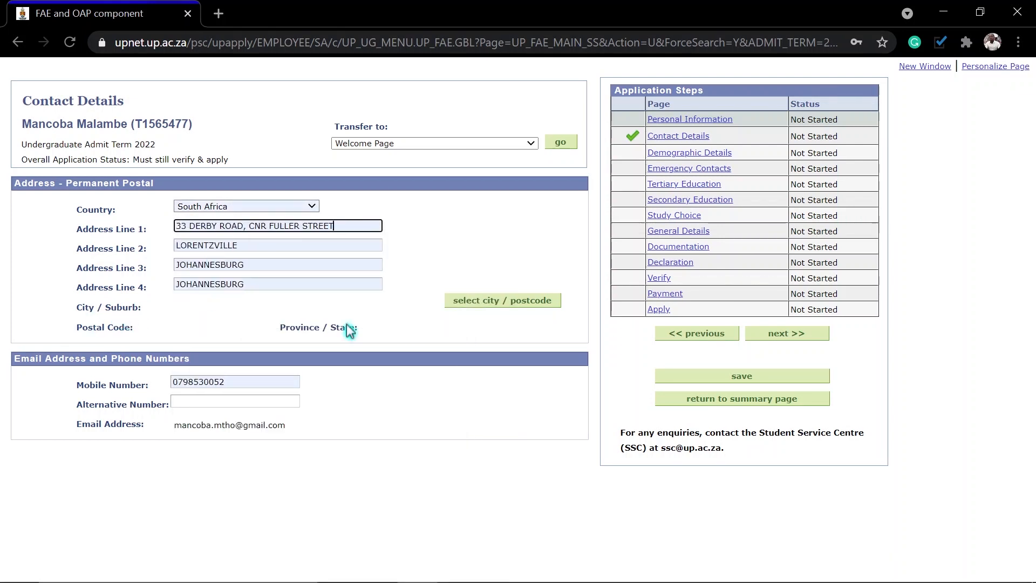
click(487, 302)
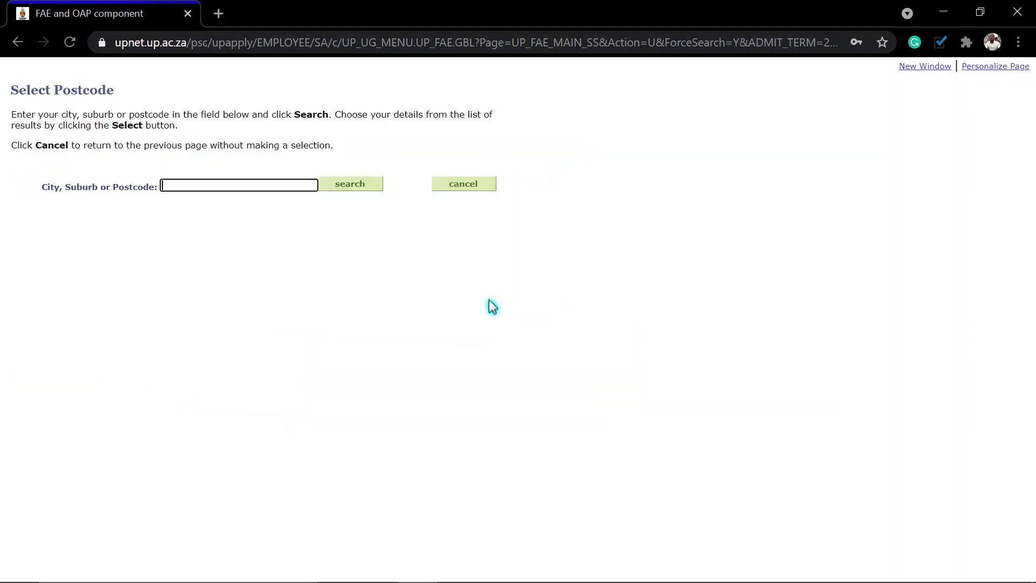
Step: Search the city/postcode lookup for Johannesburg and look over the results
click(178, 186)
text(nnesburg)
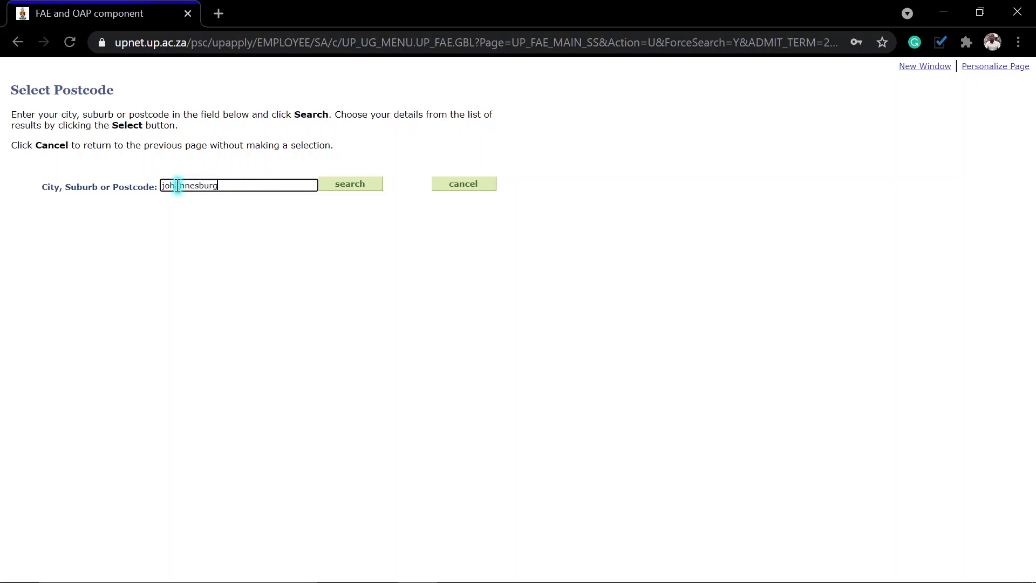
click(347, 185)
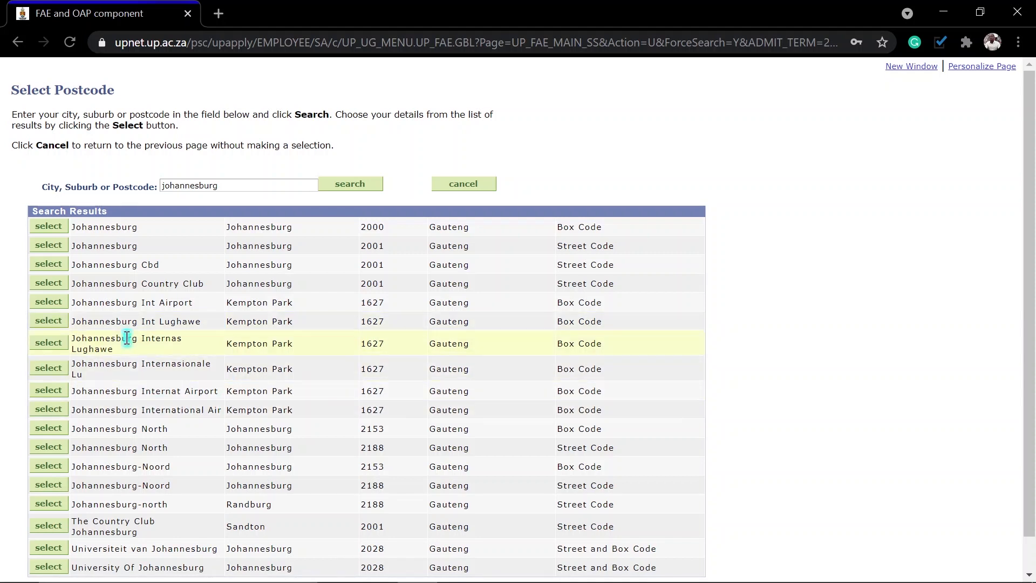
scroll(210, 361, down, 1)
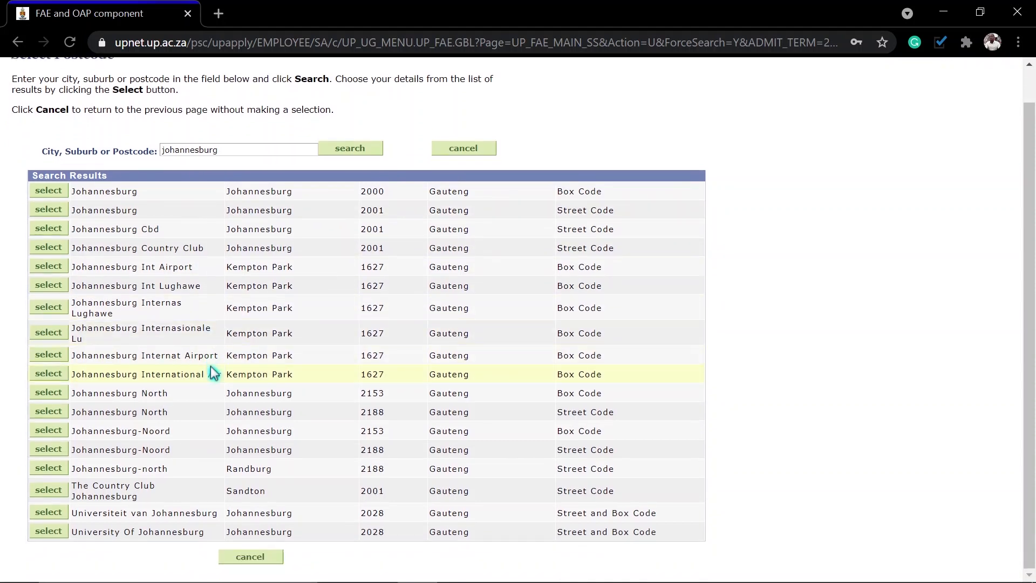
scroll(170, 421, up, 1)
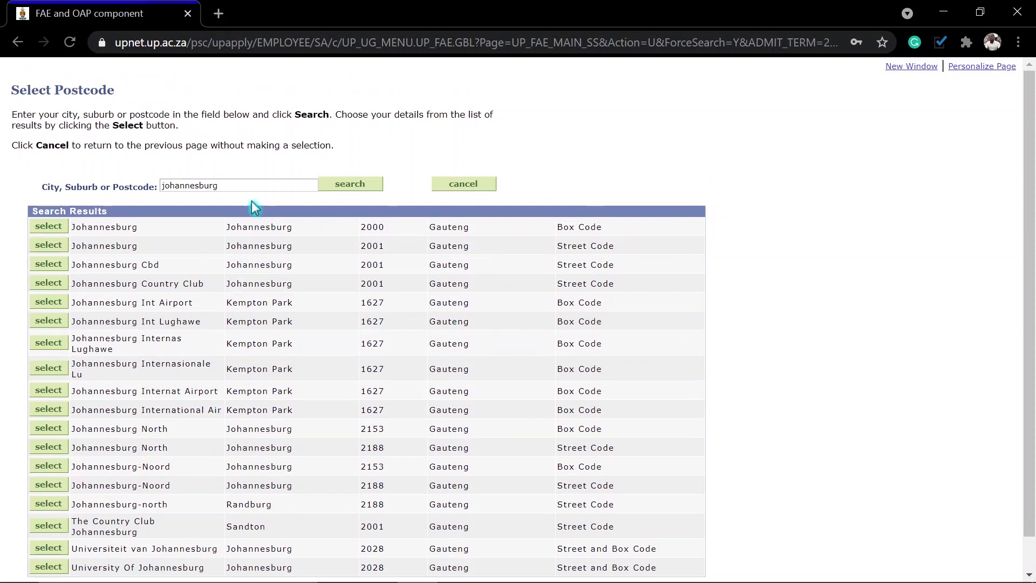
Step: Search postcode 2094 and select Lorentzville as the postal city/suburb
drag(243, 185, 113, 190)
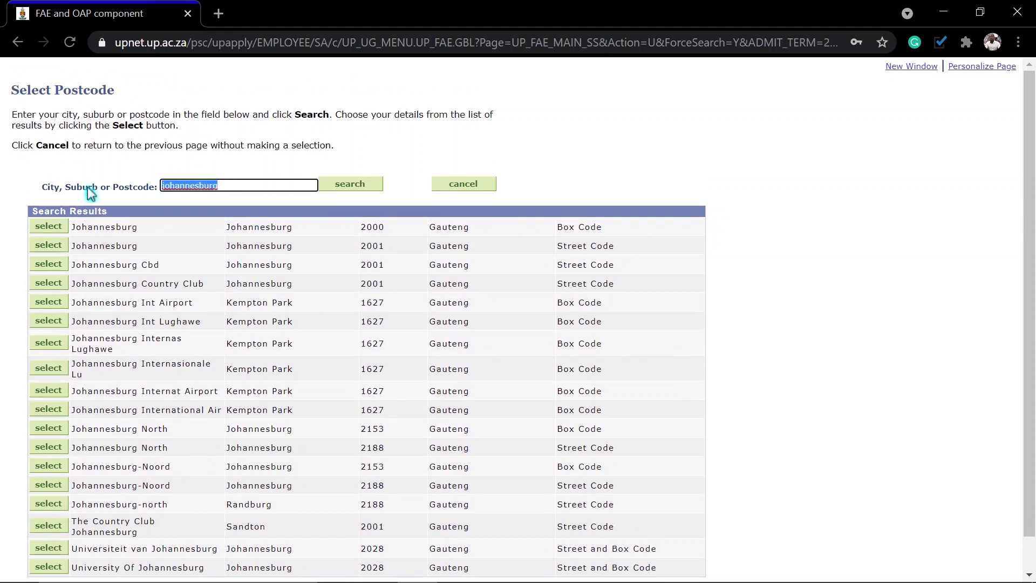
text(2094)
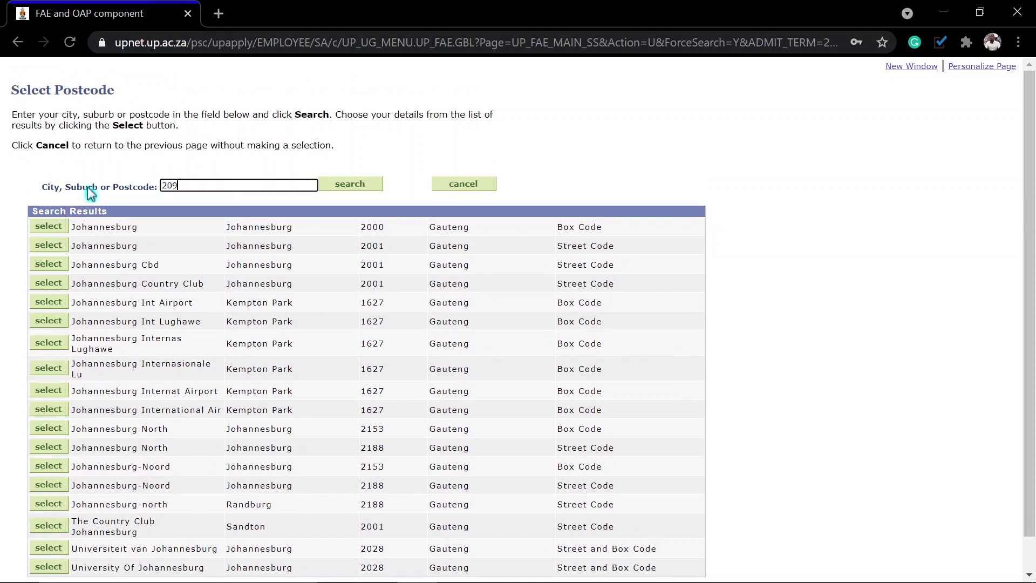
click(356, 188)
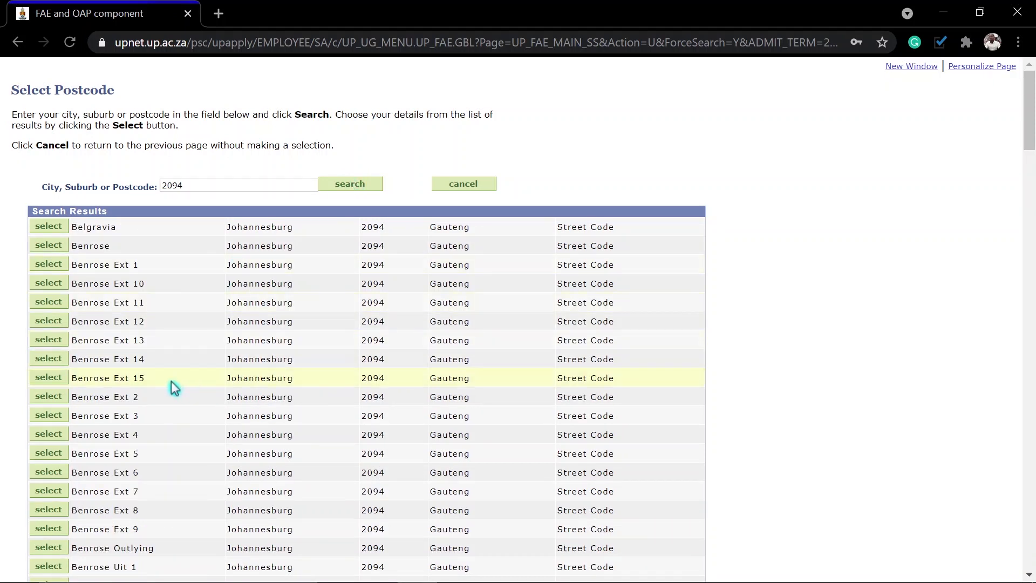
scroll(124, 383, down, 20)
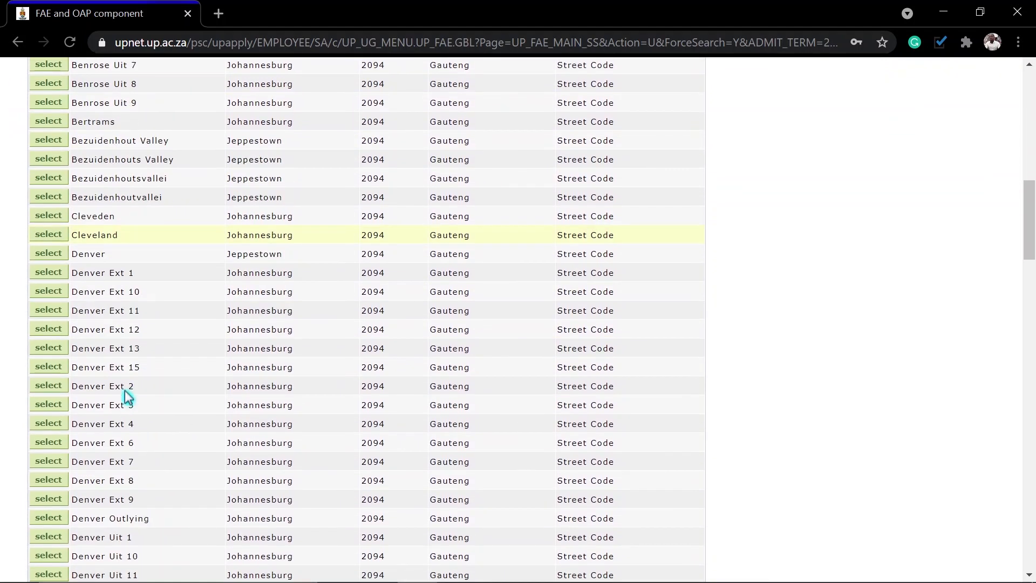
scroll(125, 388, down, 19)
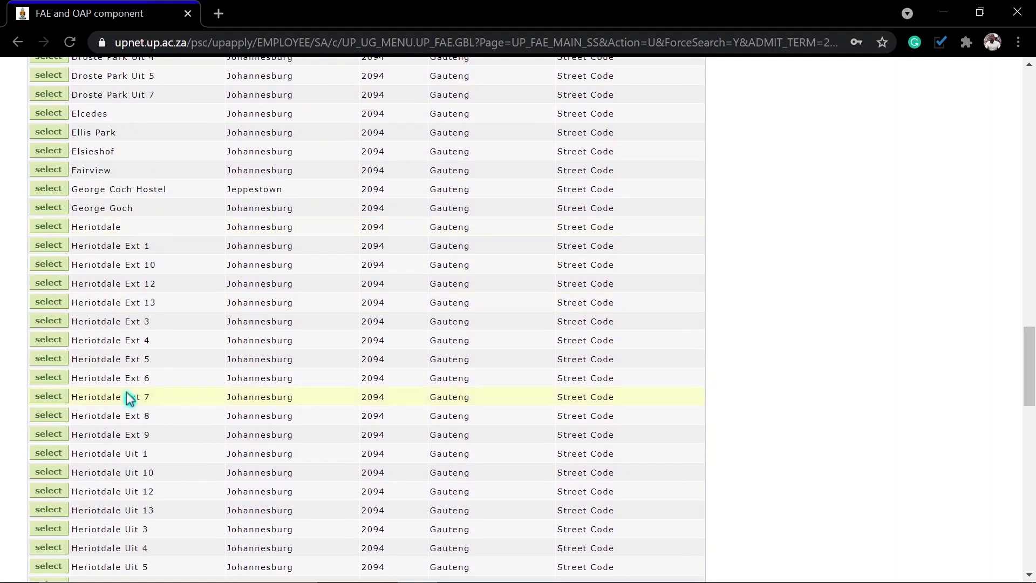
scroll(129, 399, down, 15)
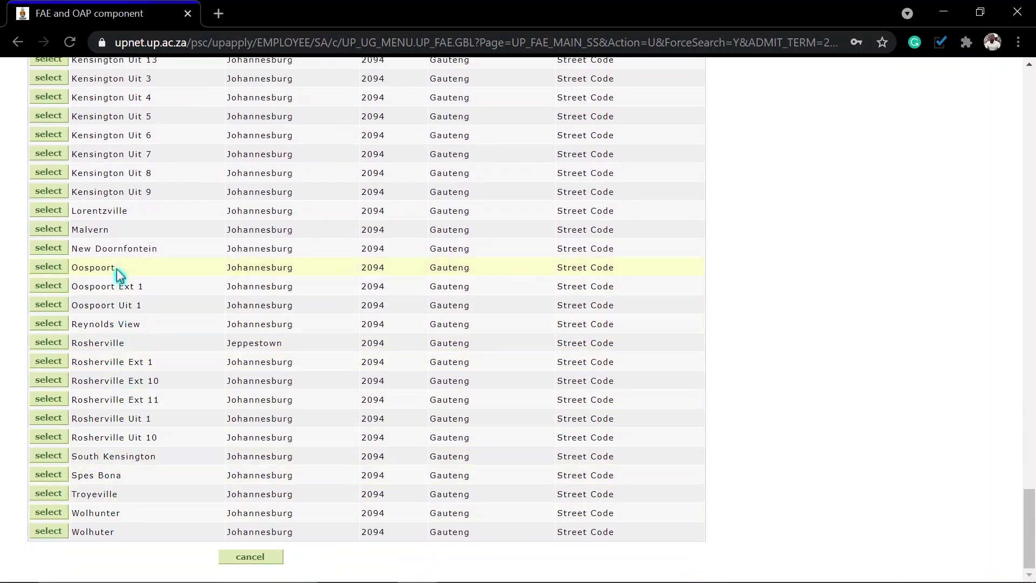
click(48, 211)
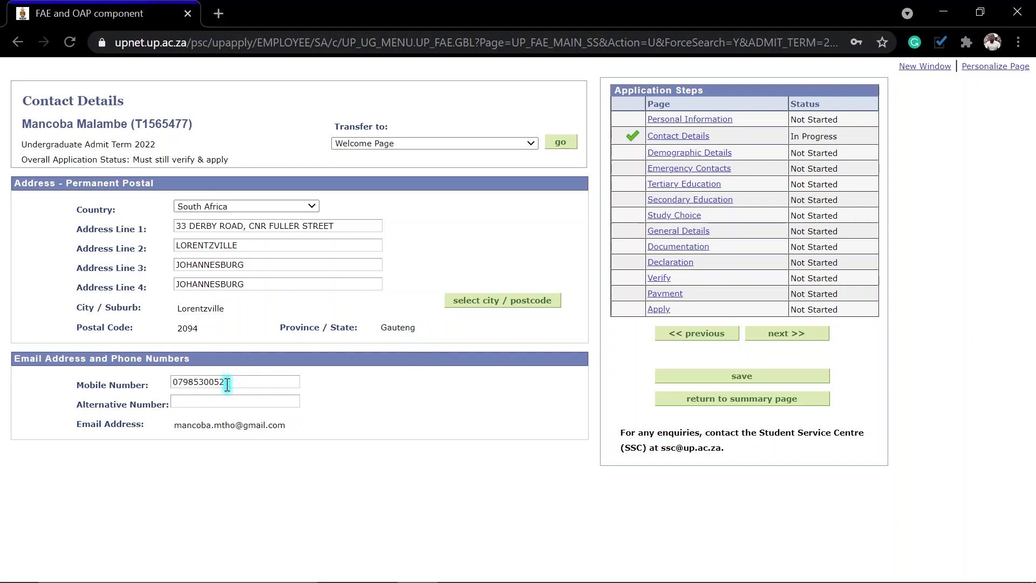
Step: Add the alternative phone number, save the contact details and continue to Demographic Details
click(206, 401)
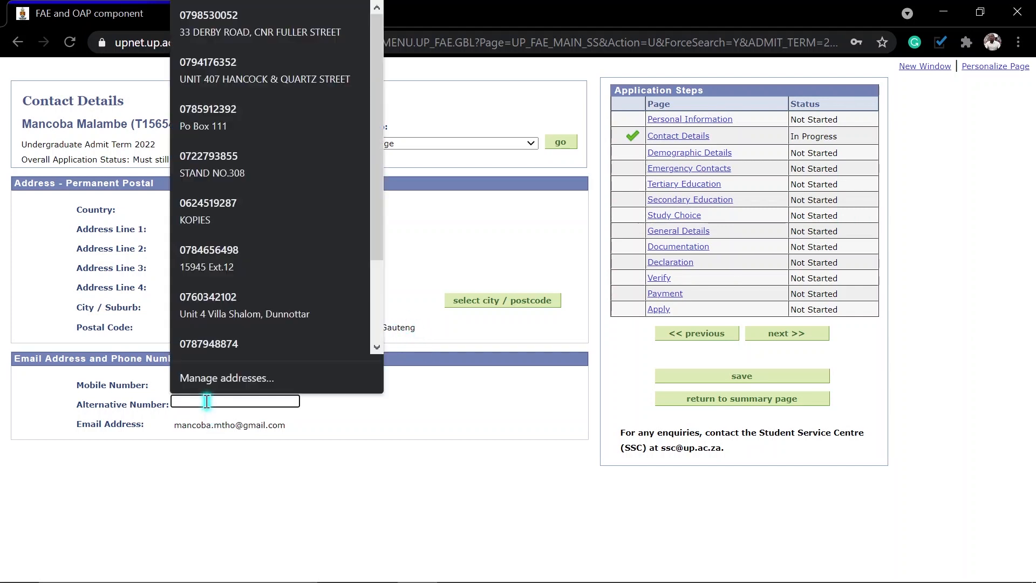
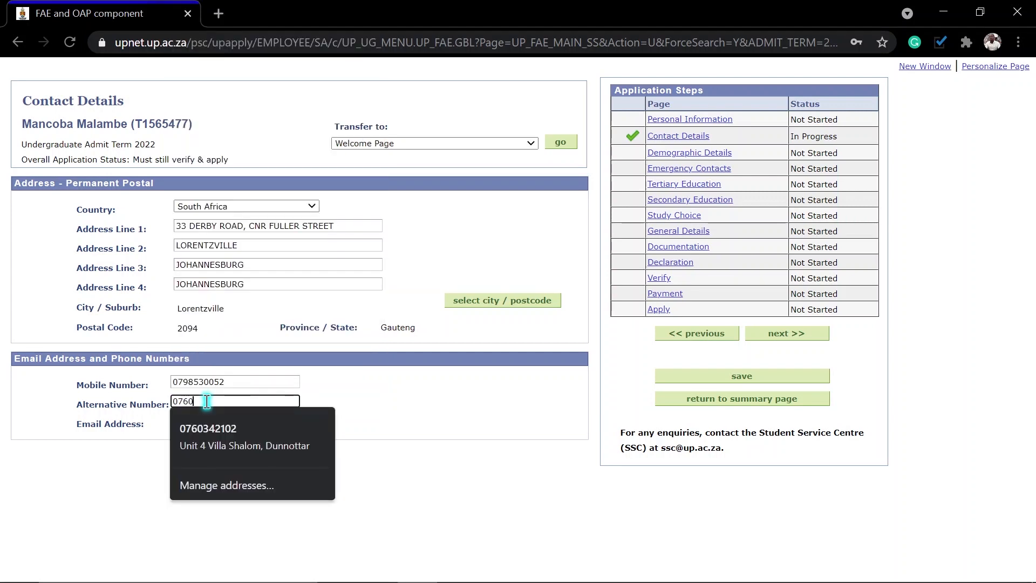
click(414, 418)
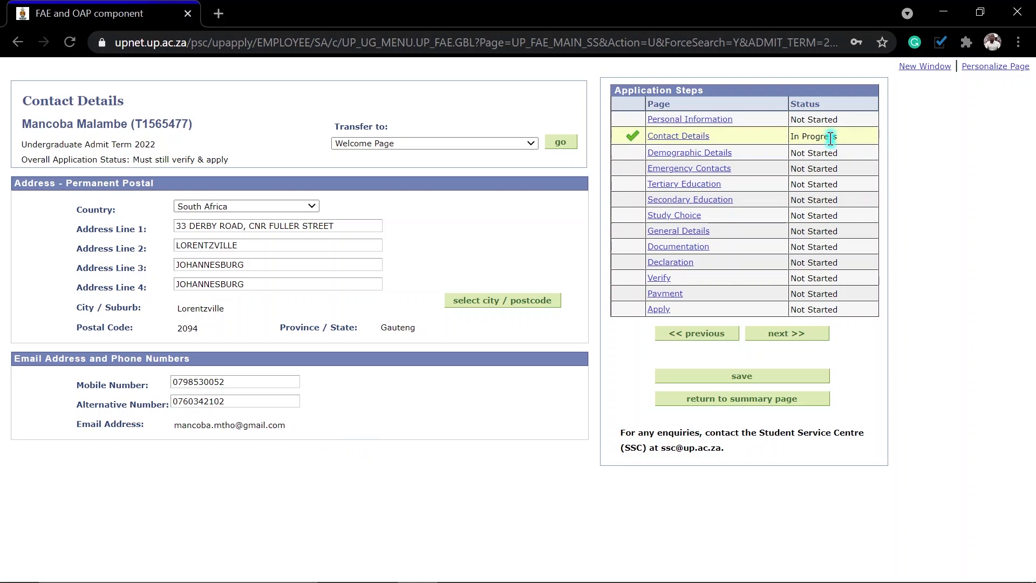
click(747, 379)
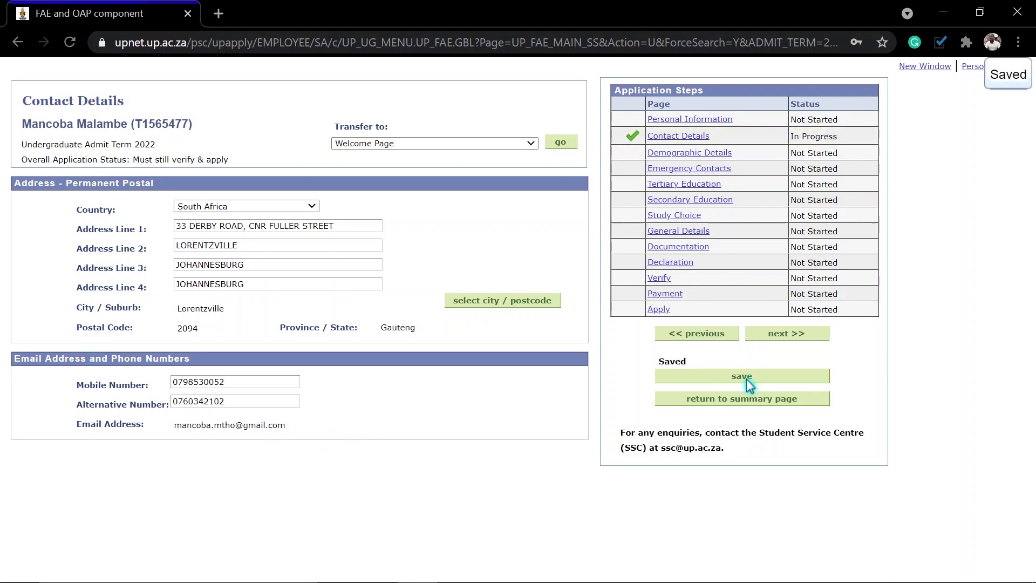
click(783, 339)
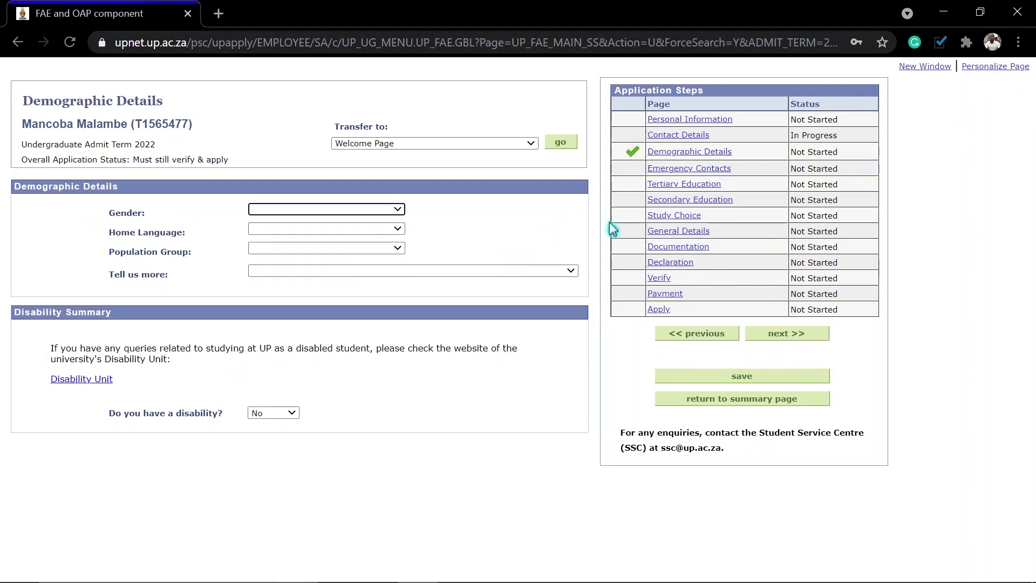
Step: Set gender to Male, home language to SiSwati and population group to African
click(291, 211)
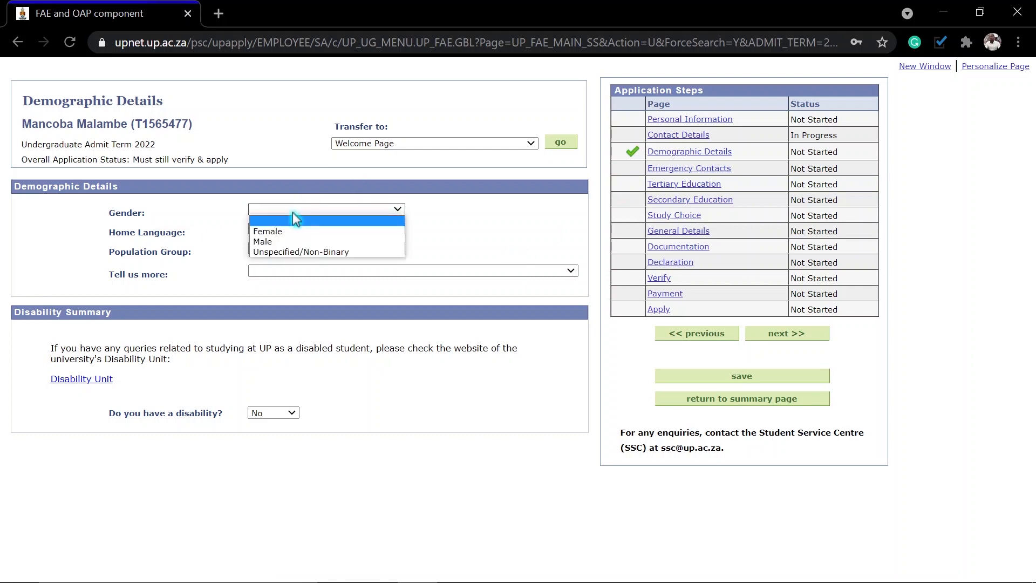
click(274, 241)
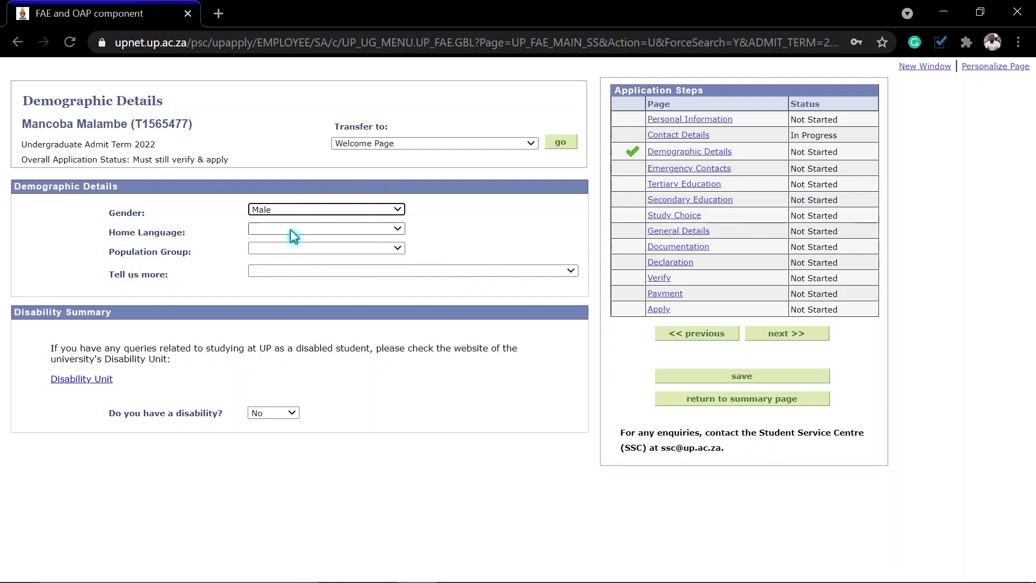
click(292, 230)
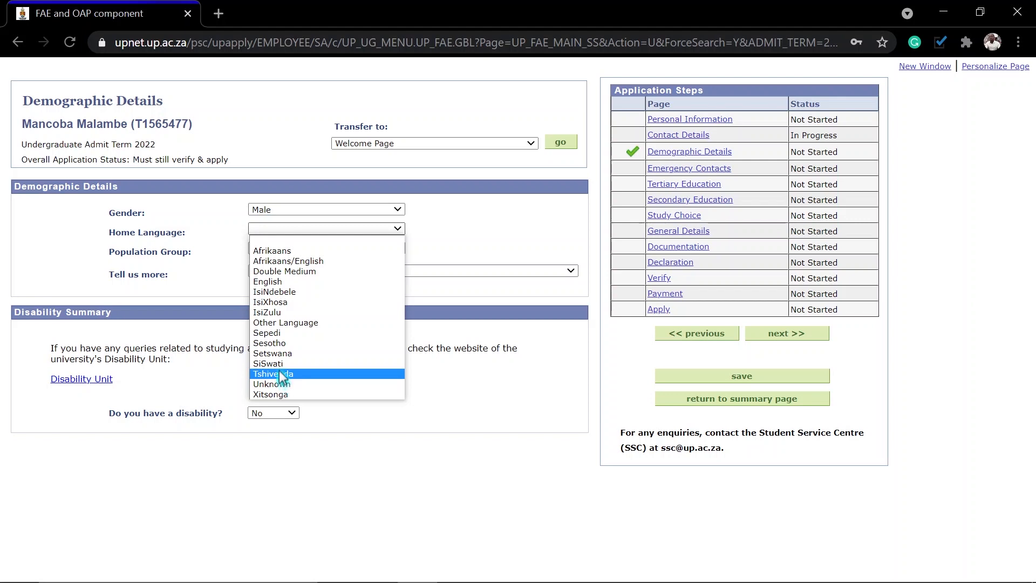
click(280, 364)
click(300, 250)
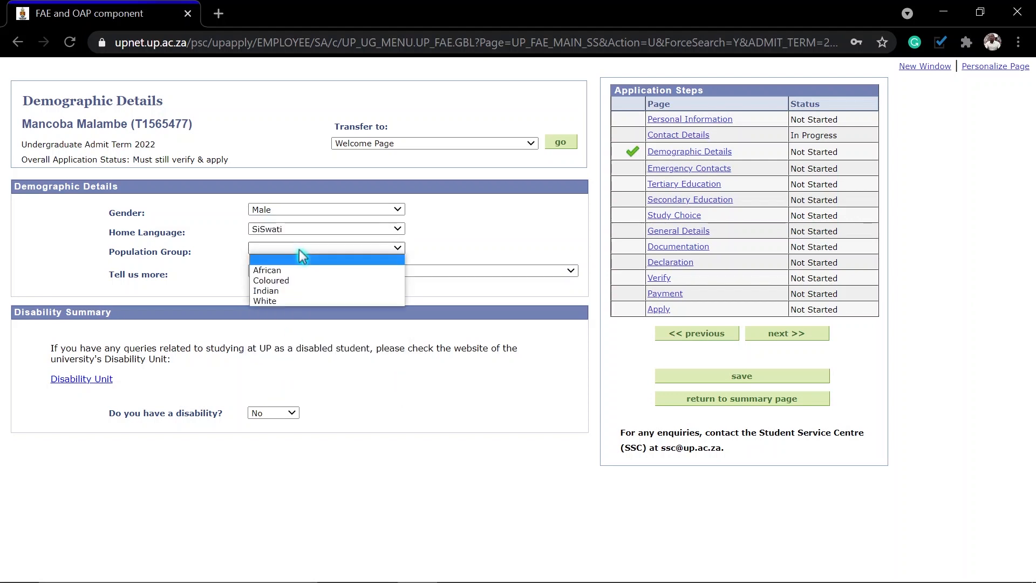
click(288, 269)
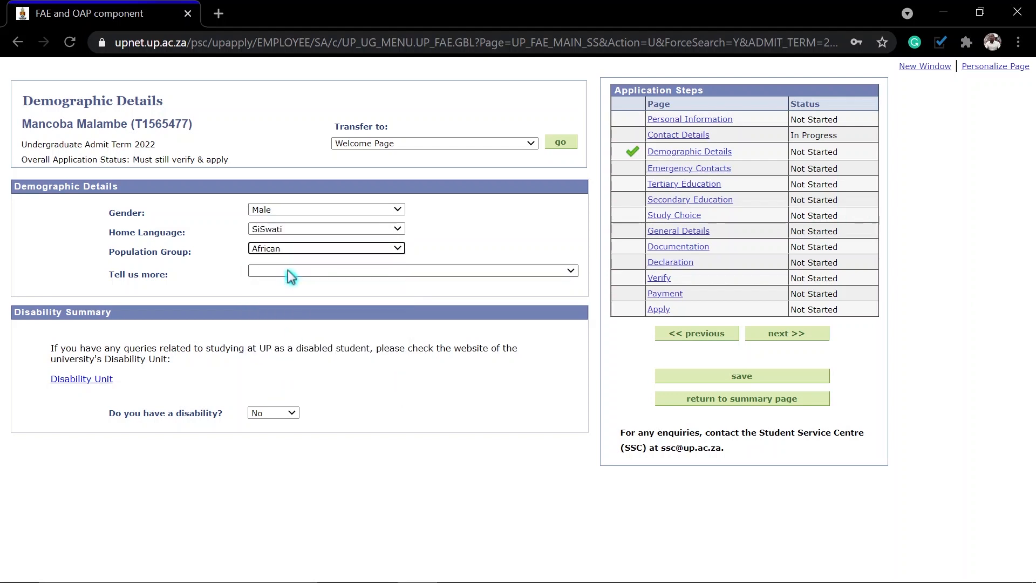
Step: Answer 'I am or was a University student', keep disability as No, and save
click(291, 271)
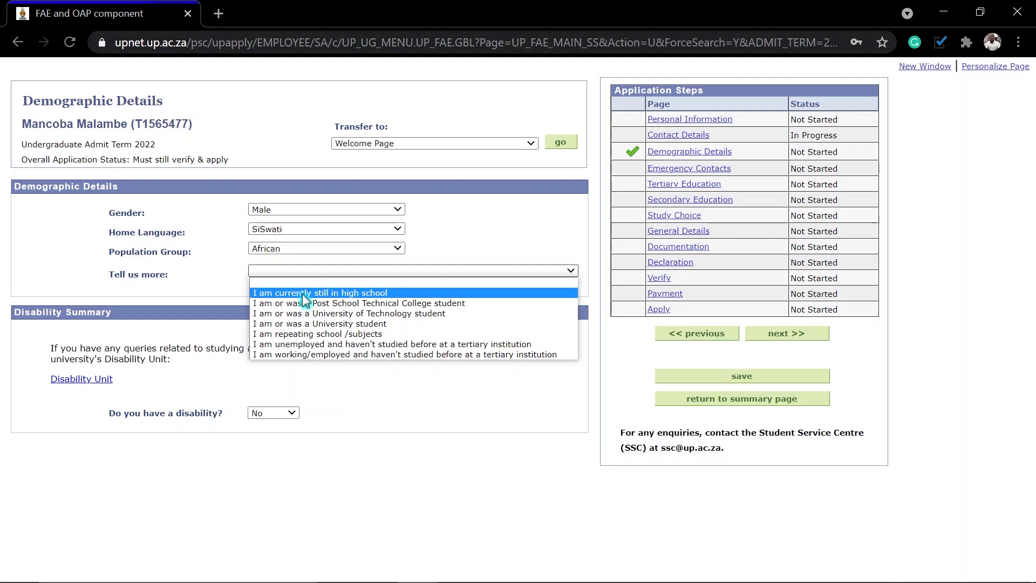
click(302, 323)
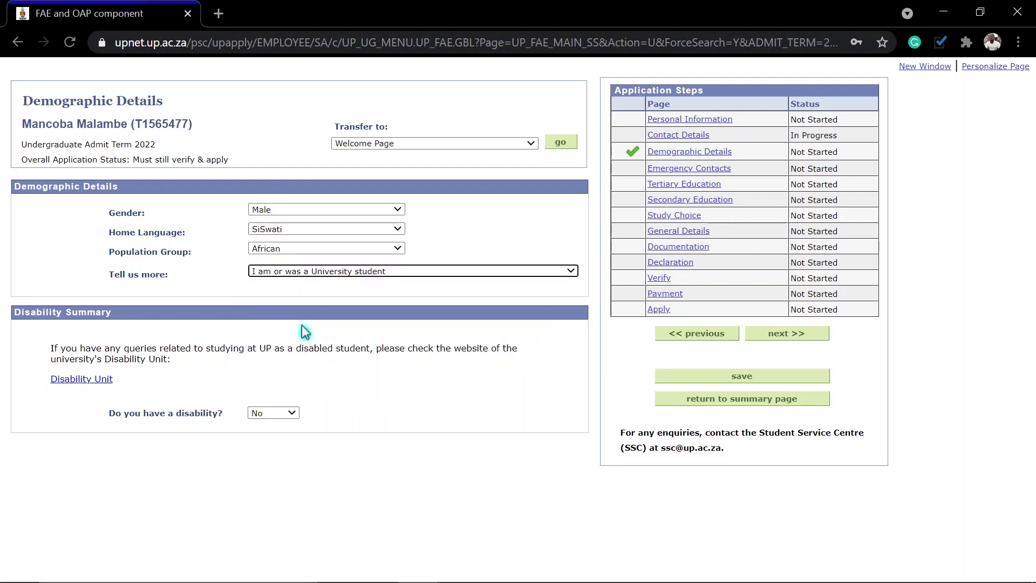
click(300, 271)
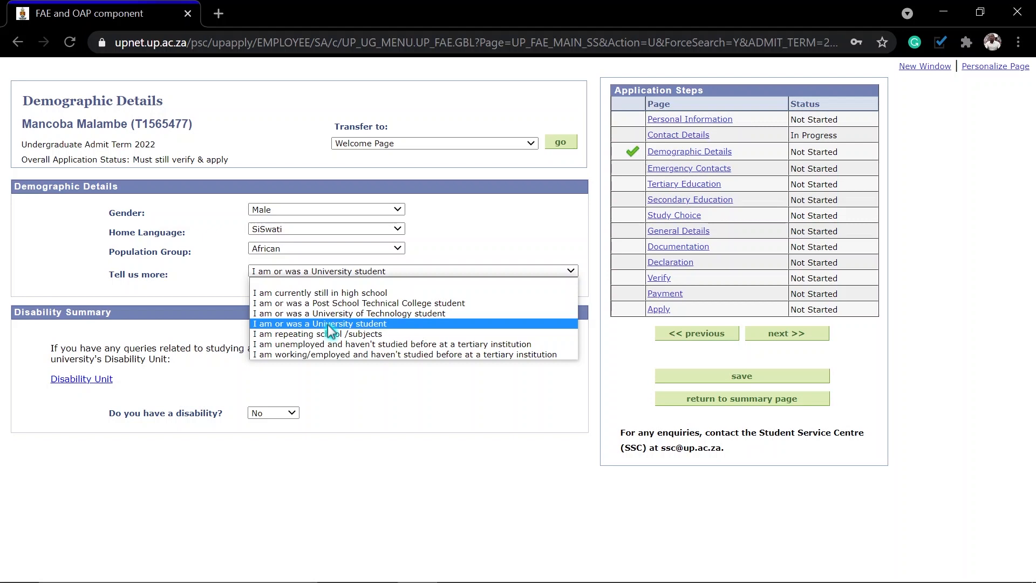
click(328, 324)
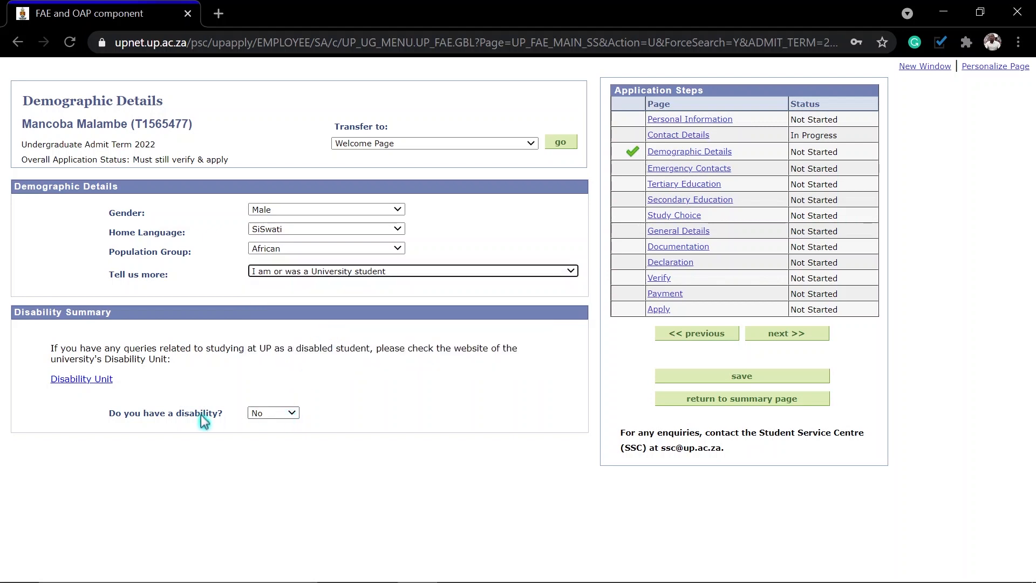
click(291, 413)
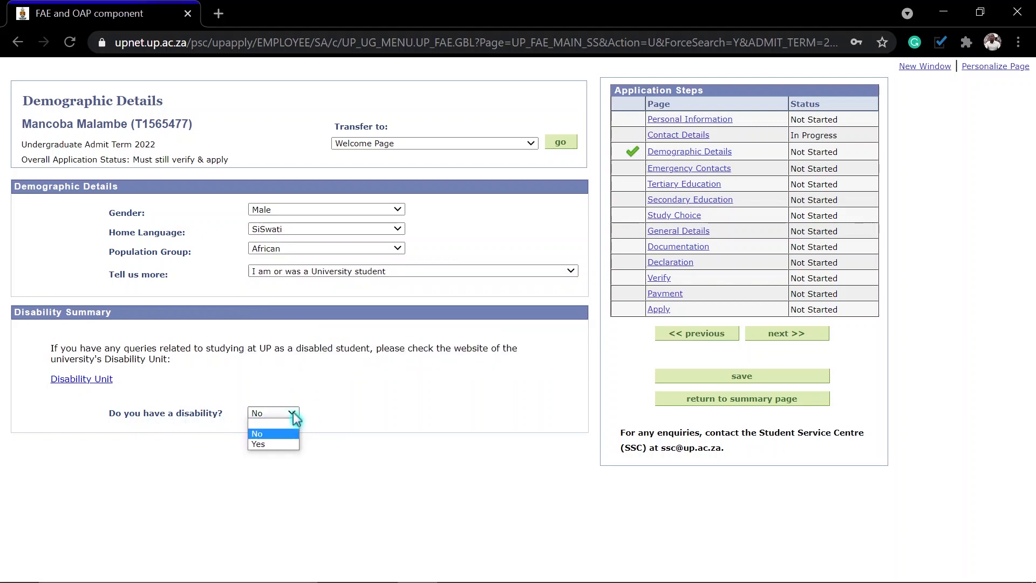
click(282, 438)
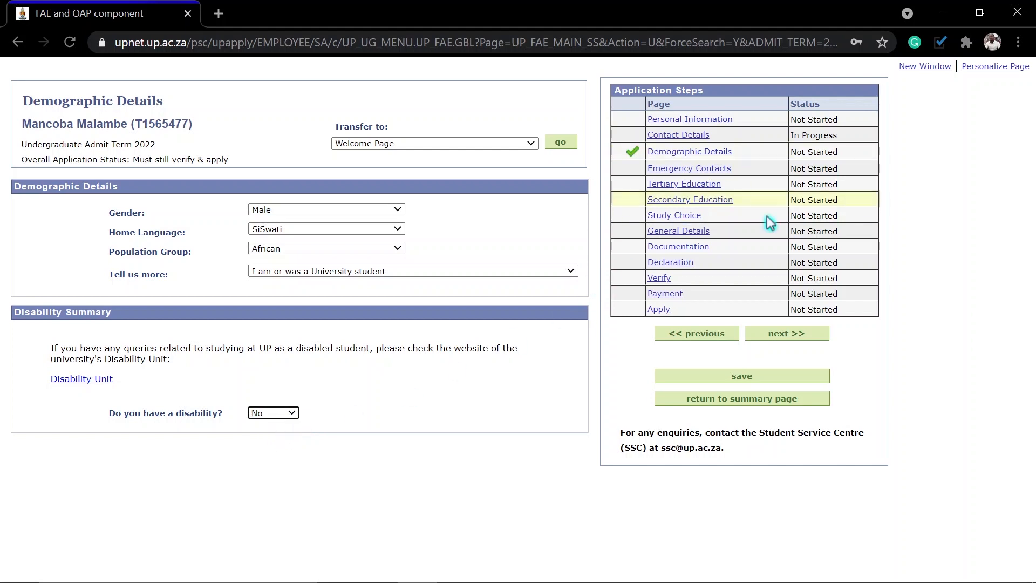
click(741, 377)
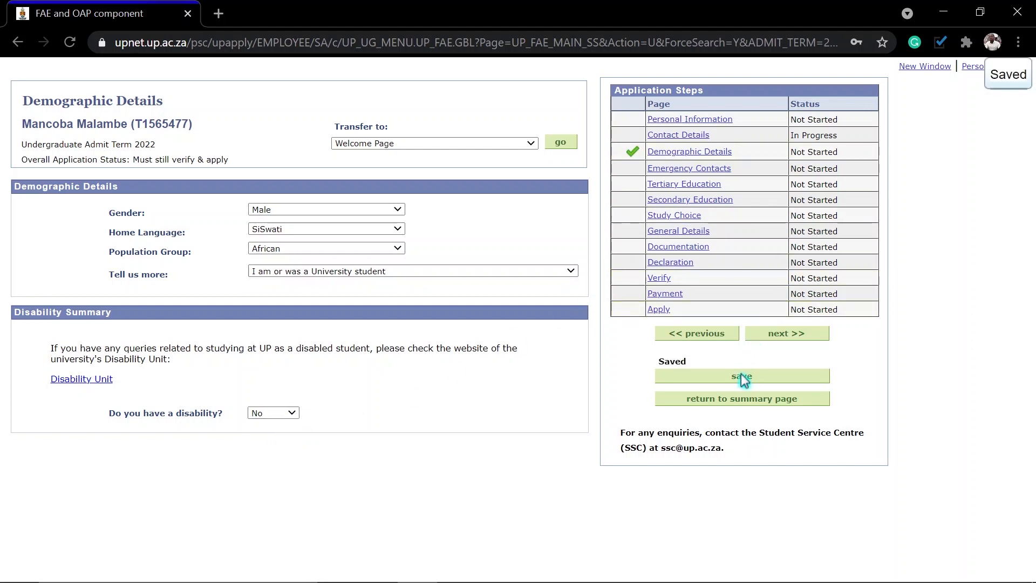
Step: On Emergency Contacts, enter the contact's title Mr, last name and first name
click(787, 339)
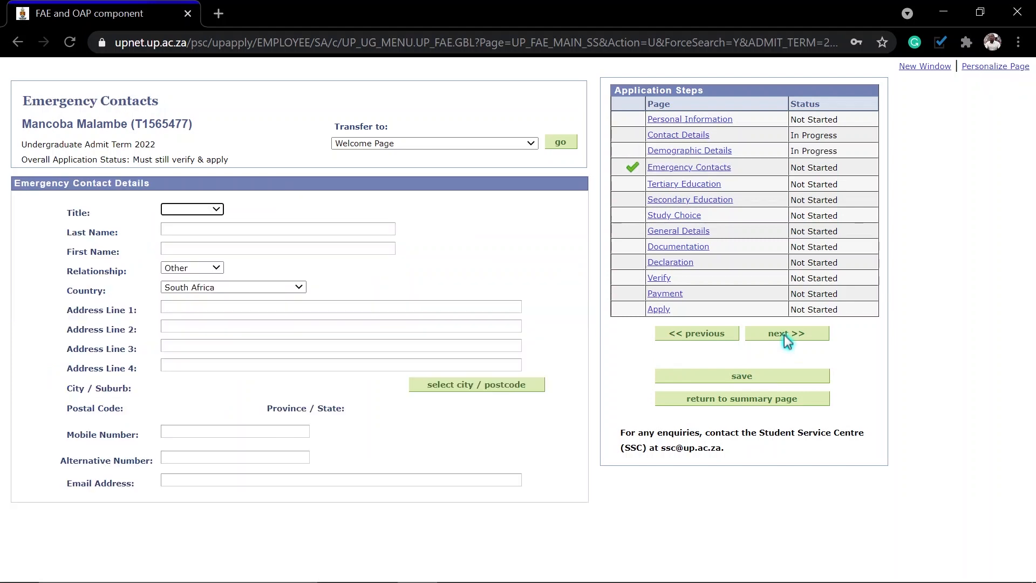
click(215, 209)
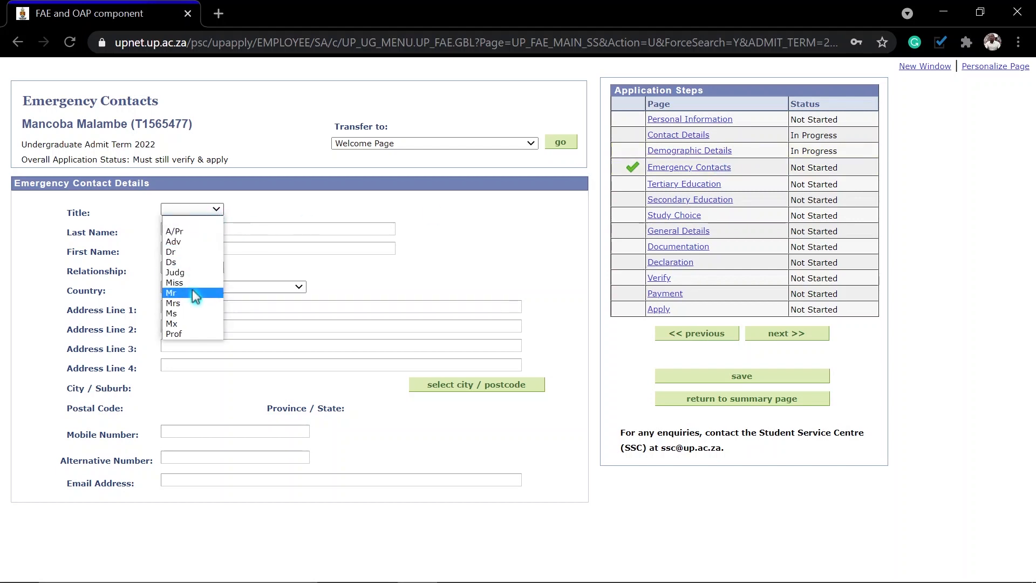
click(192, 292)
click(196, 230)
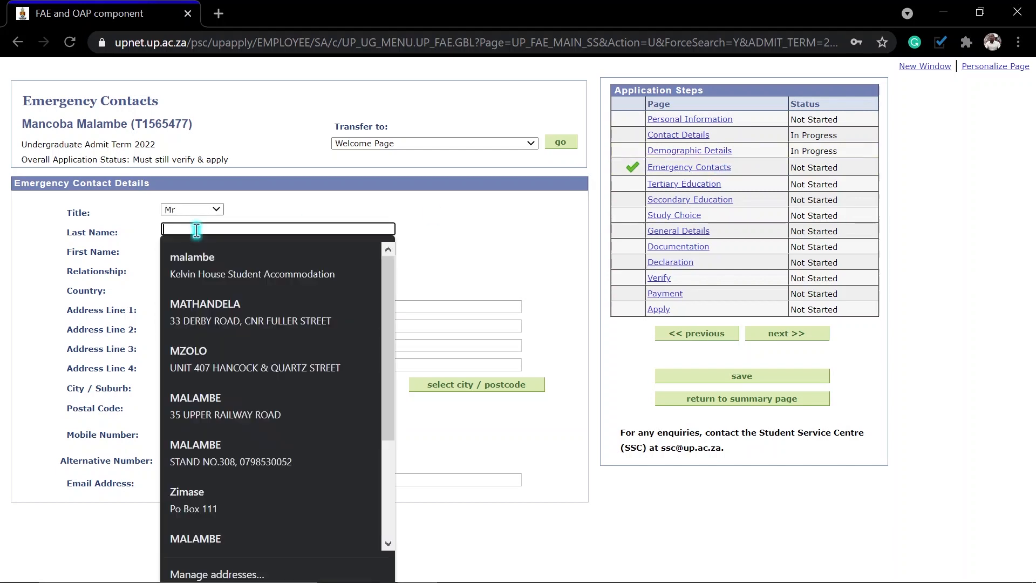
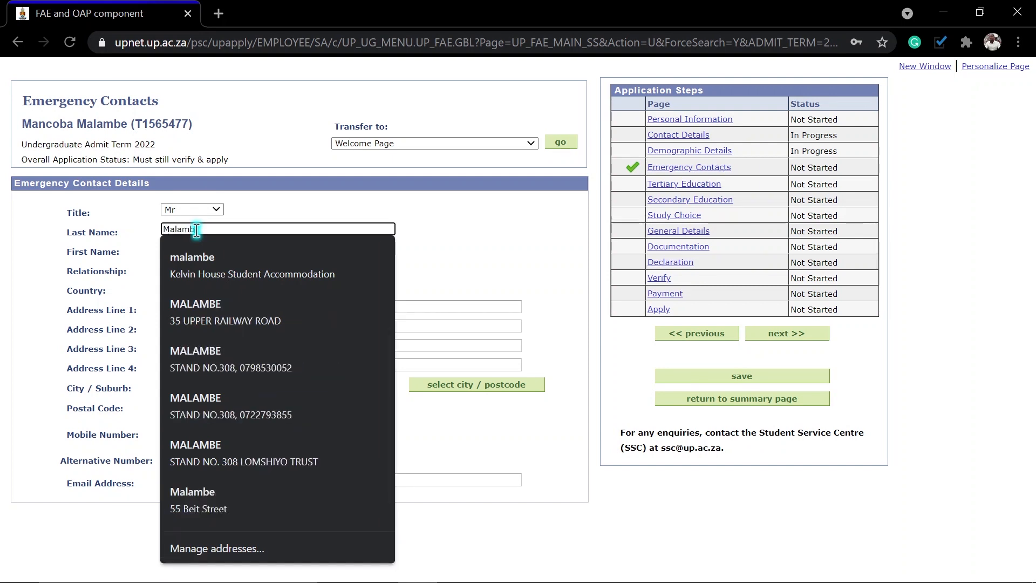
key(Tab)
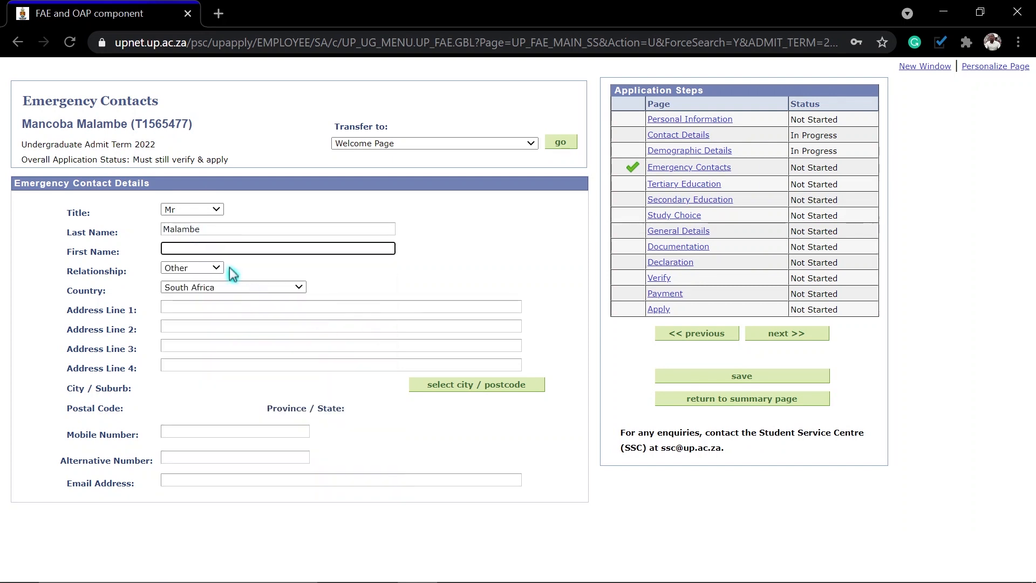
text(Lung)
key(BackSpace)
key(BackSpace)
key(BackSpace)
key(BackSpace)
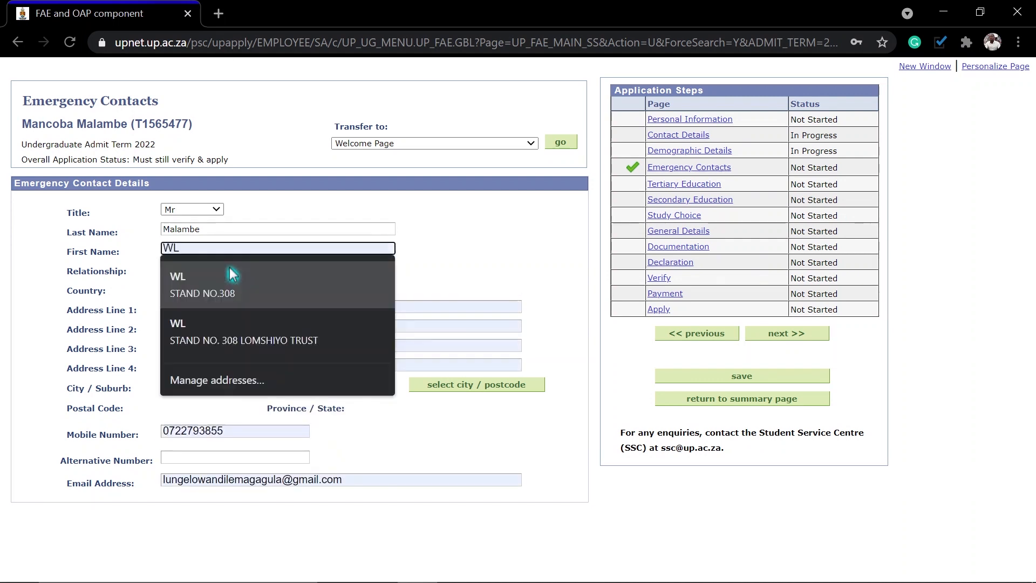
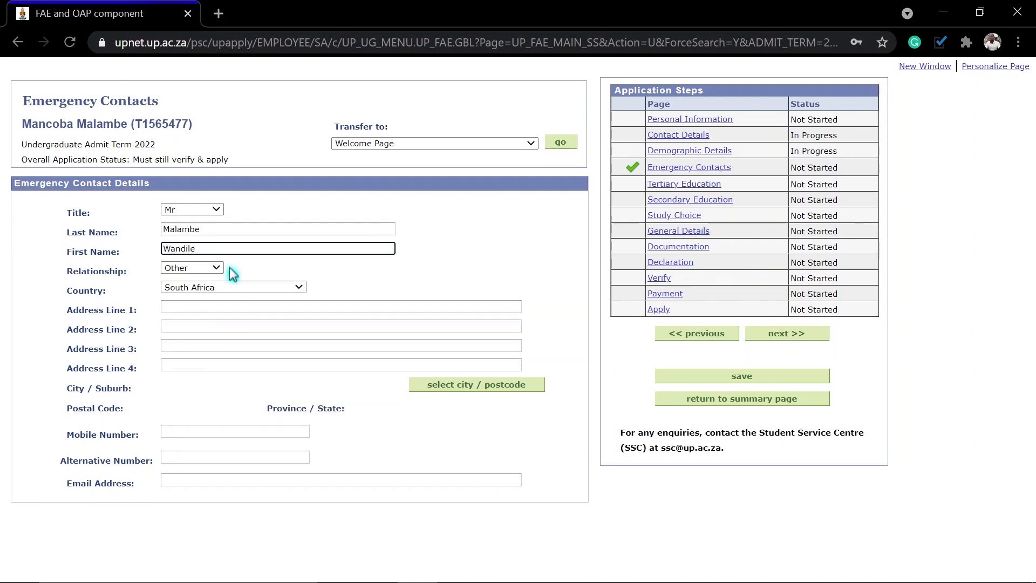
Step: Set the relationship to Brother and fill the address from the saved autofill entry
click(187, 268)
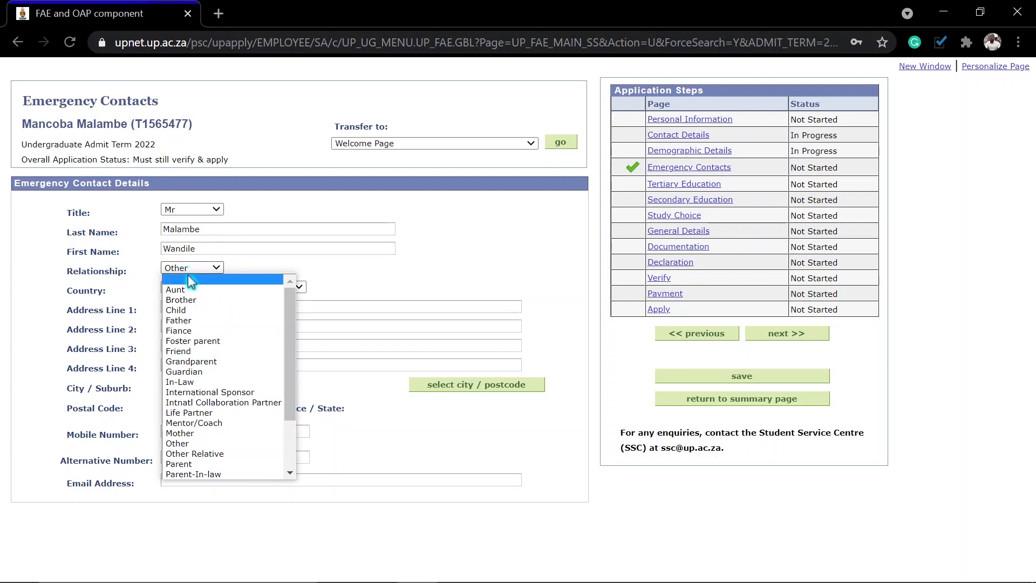
click(186, 300)
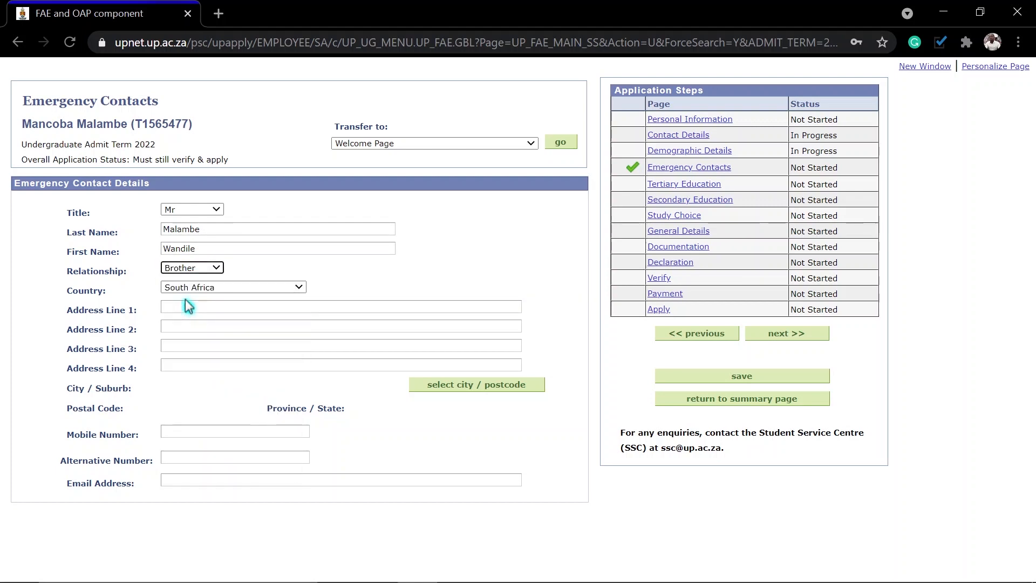
click(183, 310)
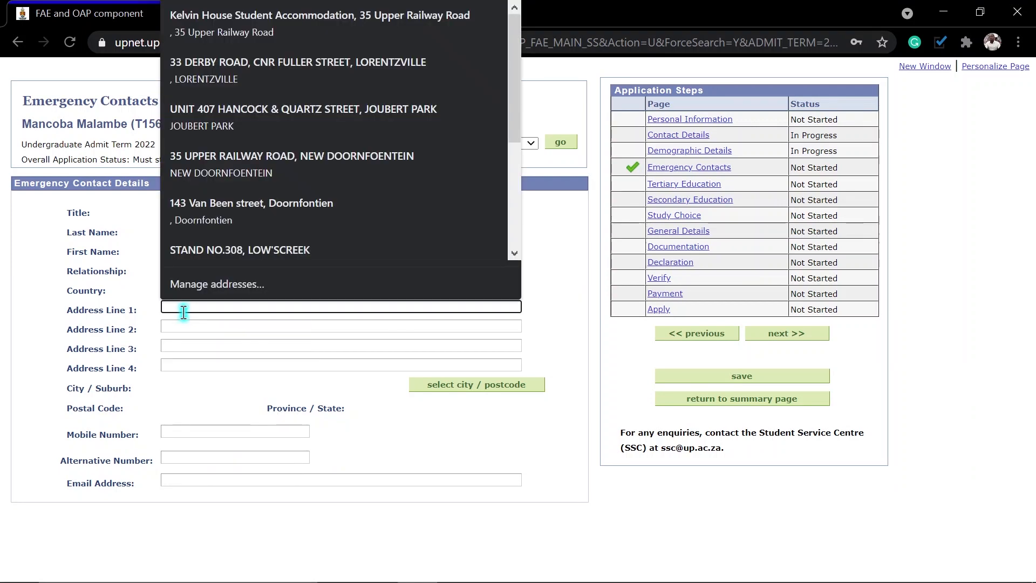
text(33)
click(204, 344)
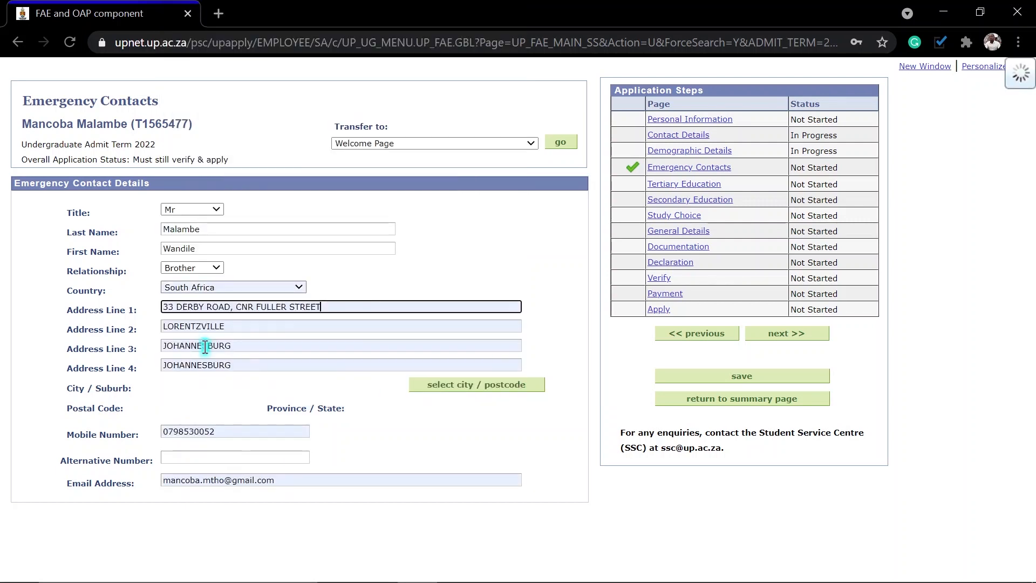
Step: Look up 'lorentzville' and select it, giving postal code 2094 in Gauteng
click(454, 385)
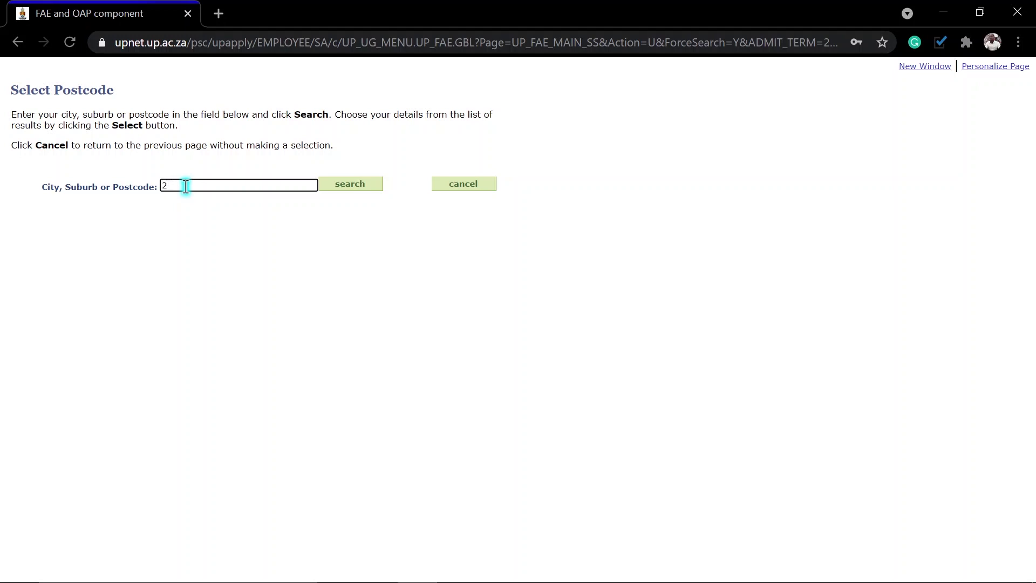
text(lorentzville)
click(346, 185)
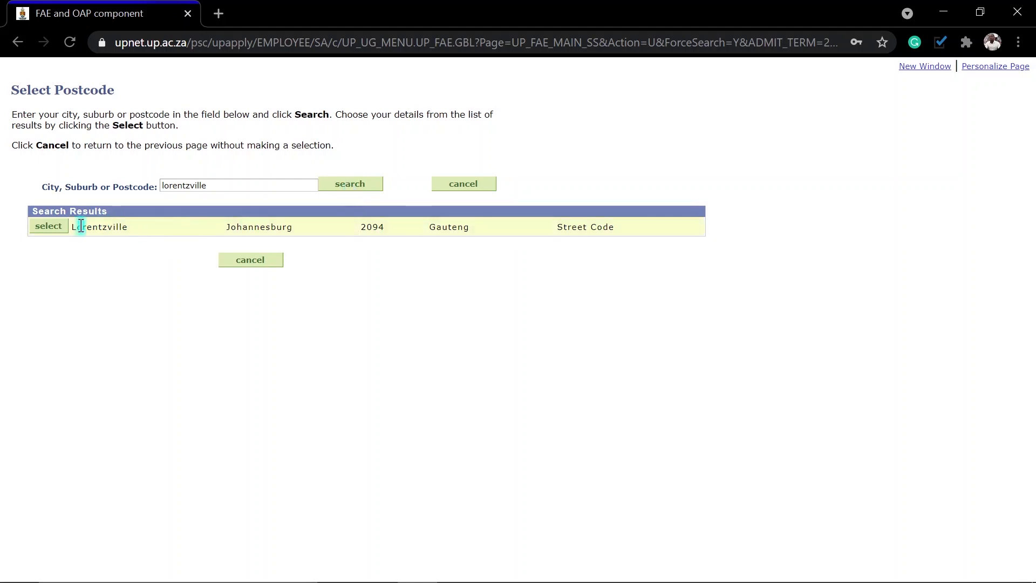
click(49, 227)
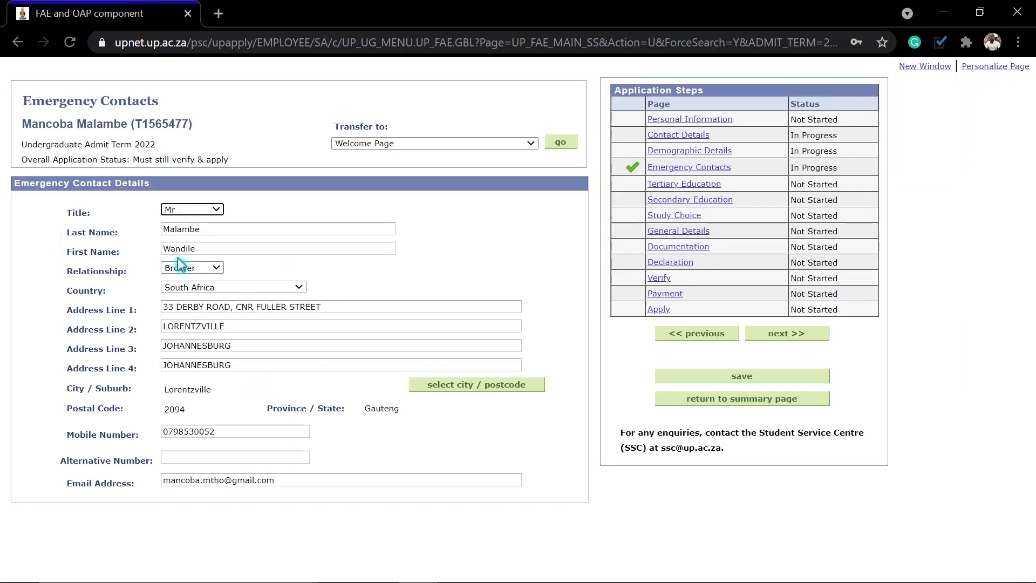
Step: Replace the contact's mobile number, add an alternative number, enter a new e-mail, and save
double_click(227, 431)
text(0722793)
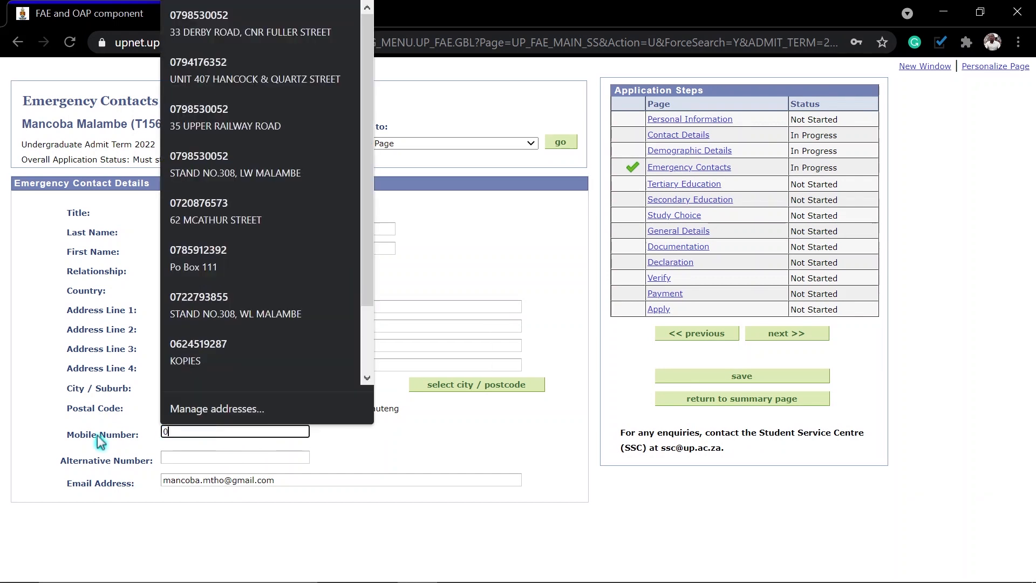
click(353, 458)
click(200, 458)
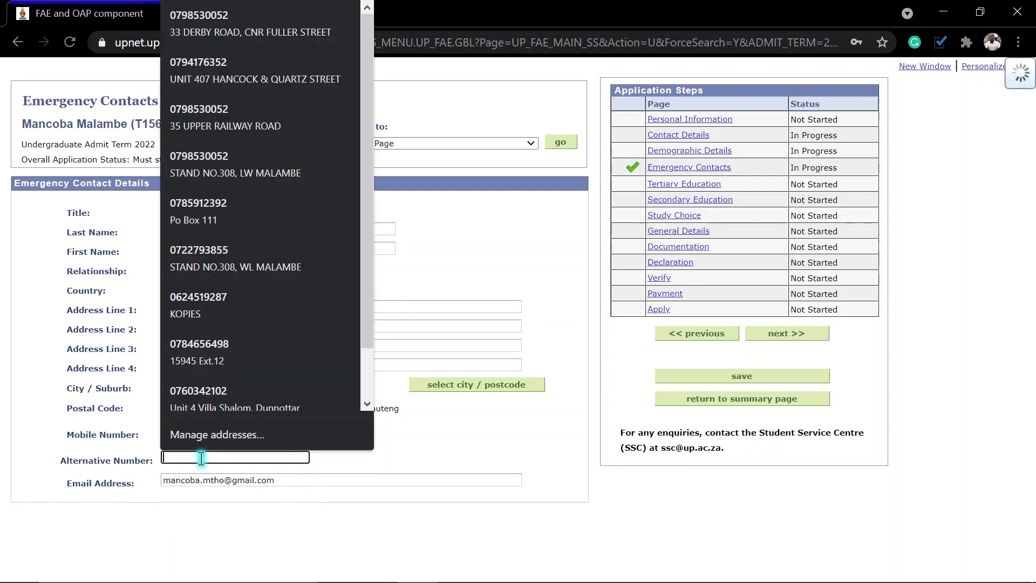
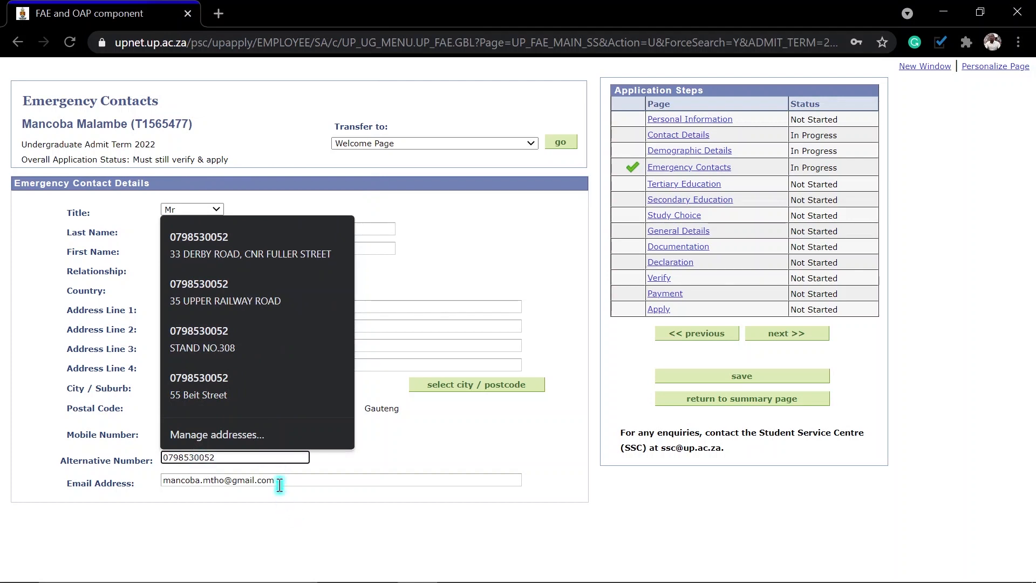
drag(279, 484, 95, 486)
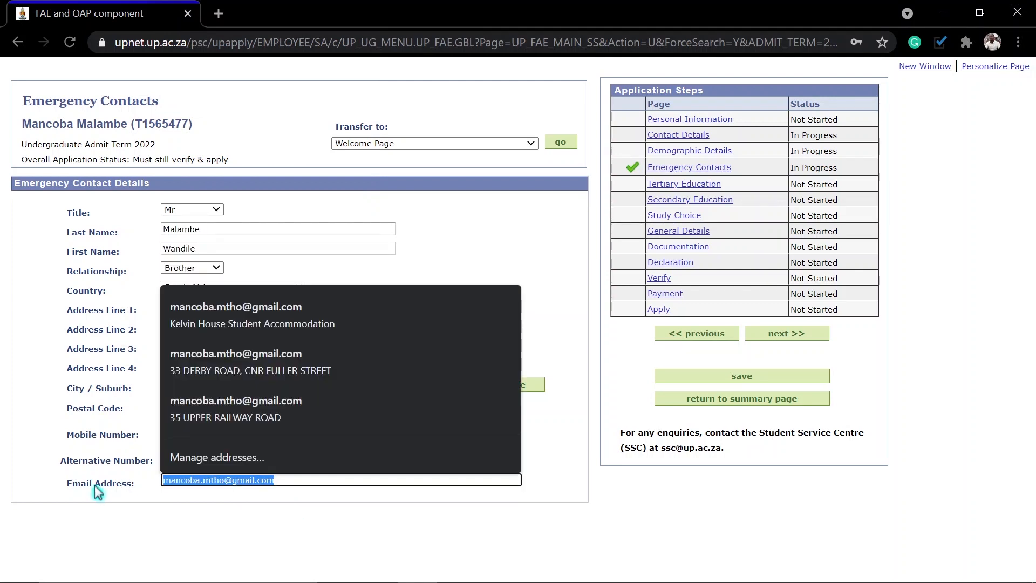
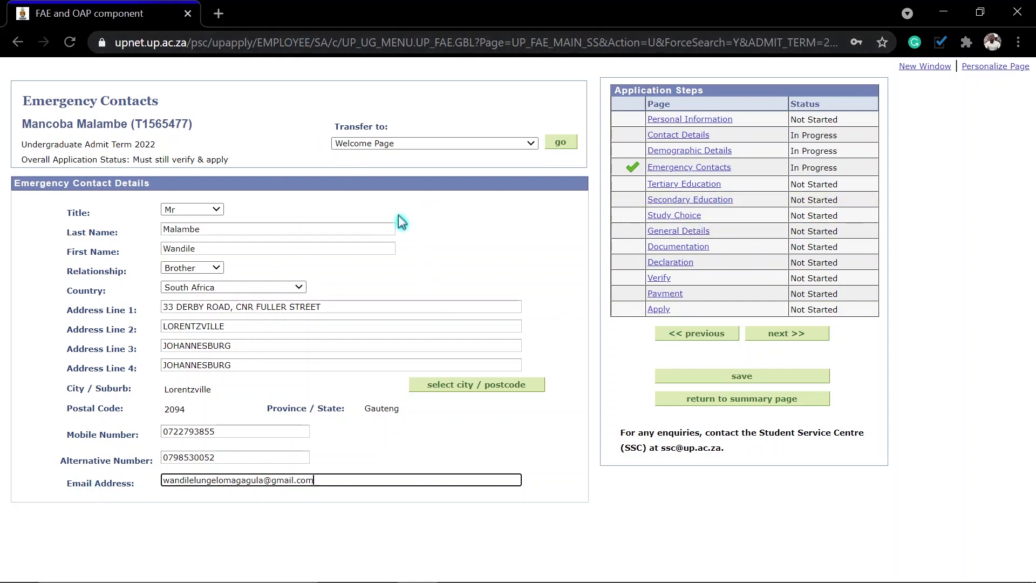
click(727, 378)
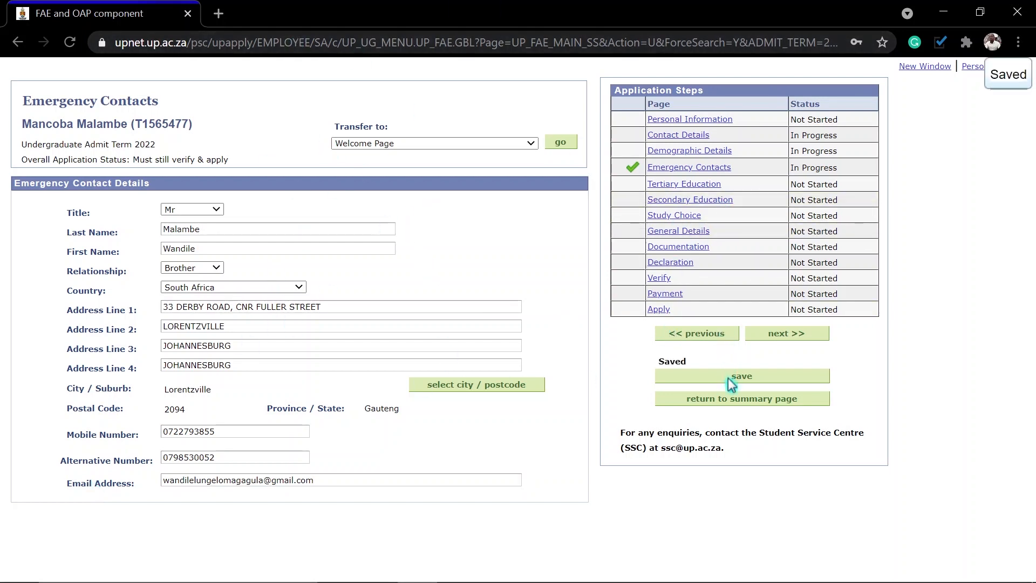
Step: Move to Tertiary Education and answer Yes to previous university enrolment
click(792, 334)
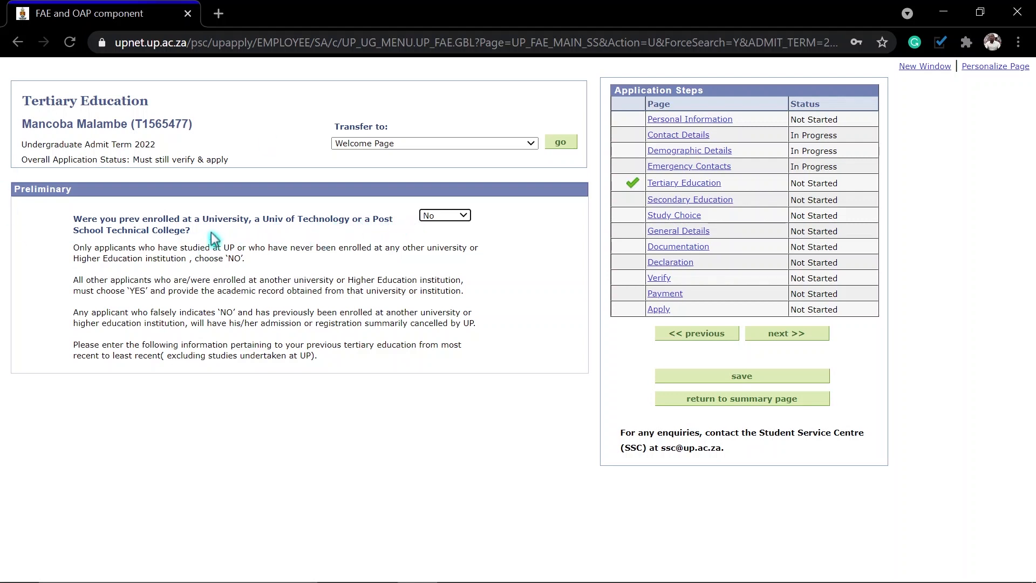
click(435, 216)
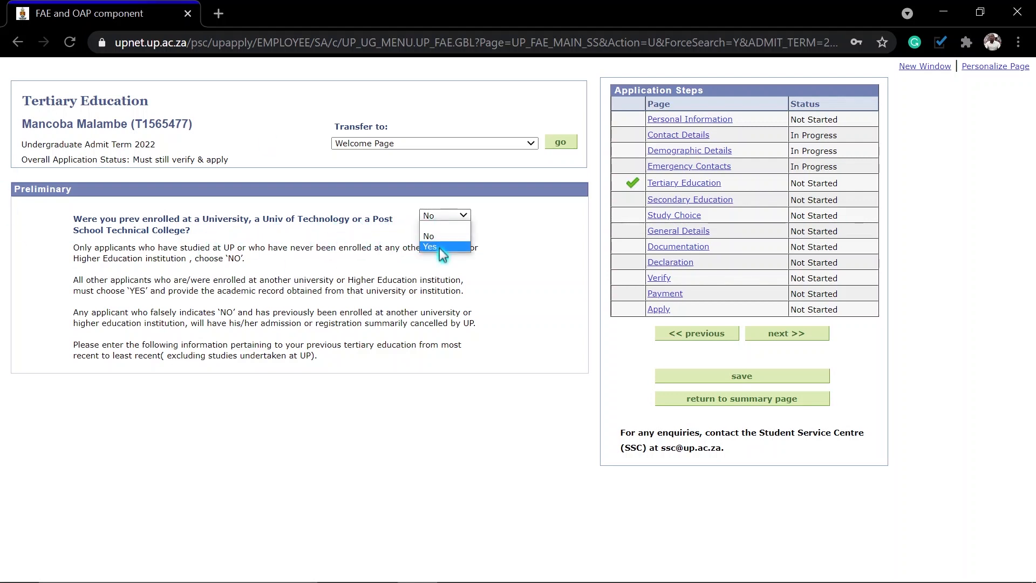
click(439, 248)
scroll(142, 370, down, 1)
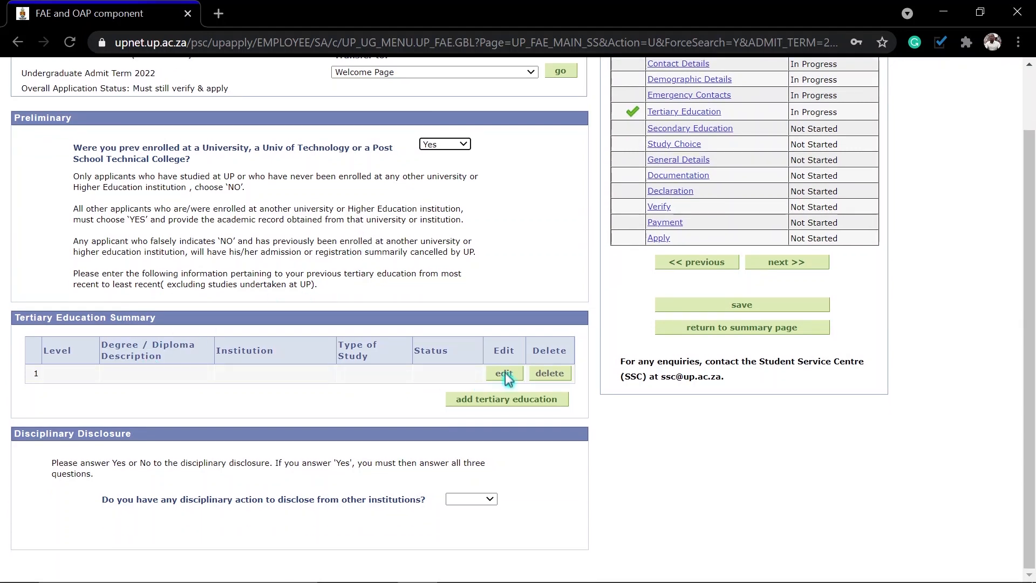
Step: Add a tertiary entry at Diploma level described as Operations Management, then search institutions
click(491, 402)
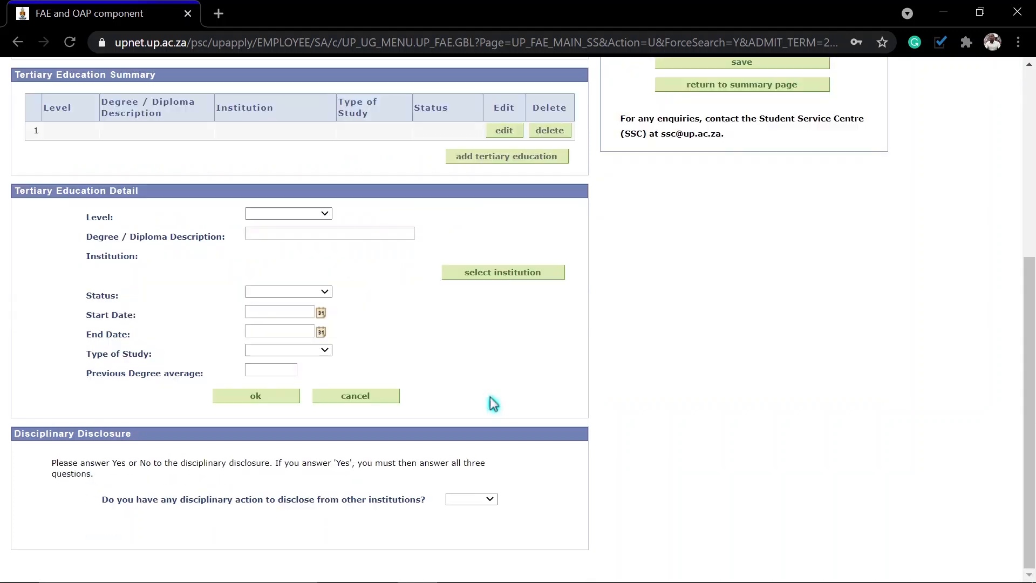
click(288, 215)
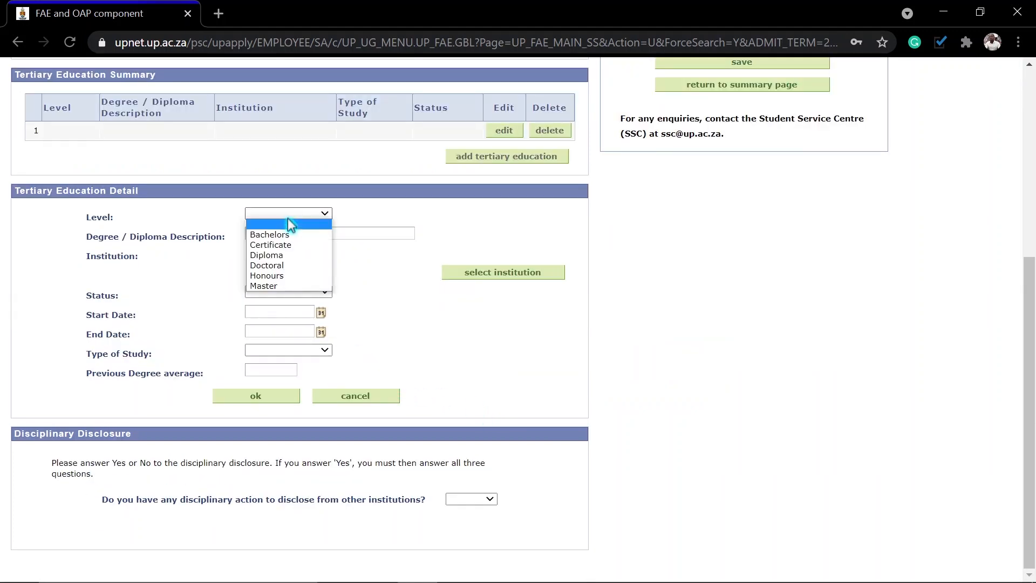
click(268, 255)
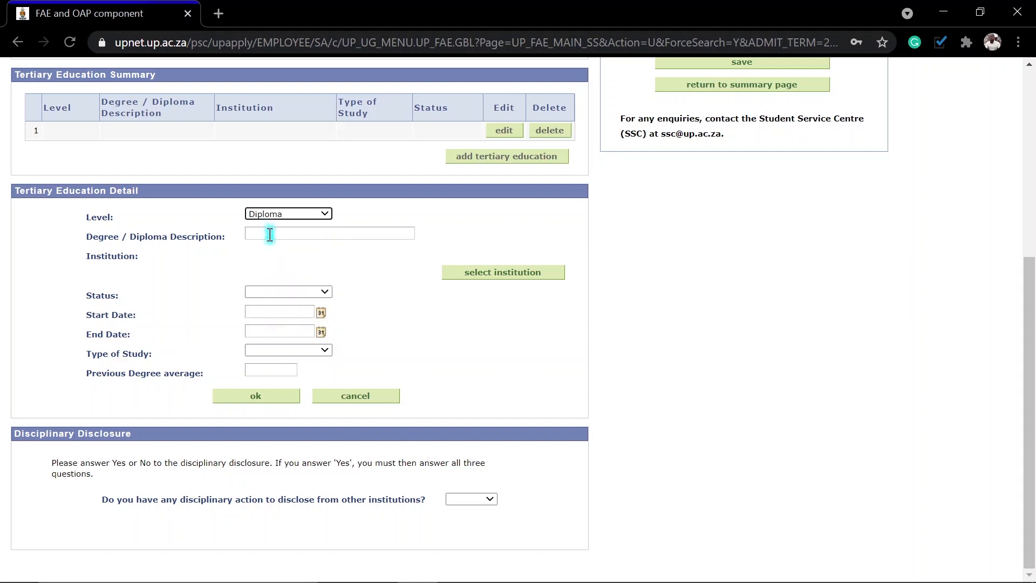
click(269, 235)
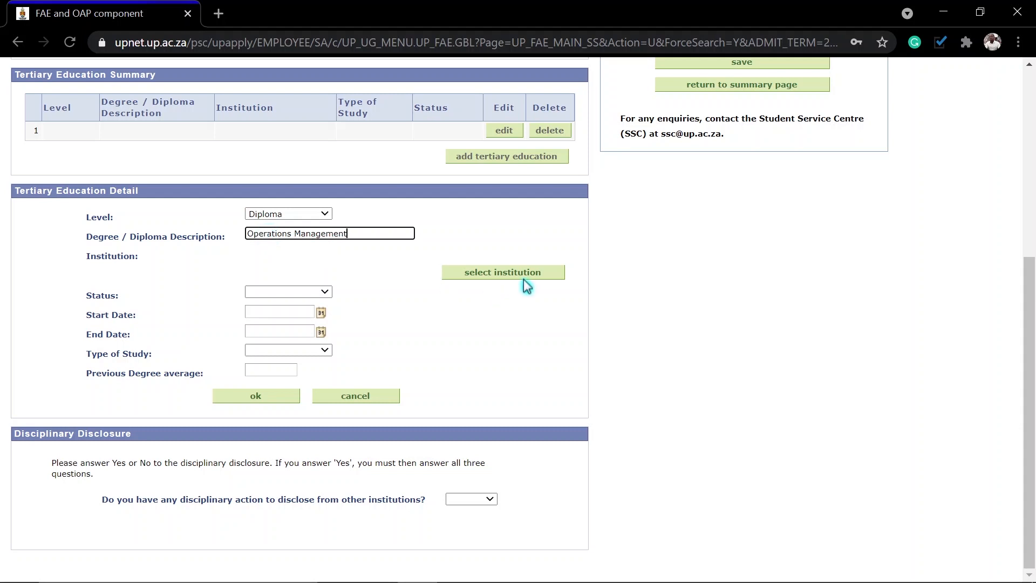
click(492, 273)
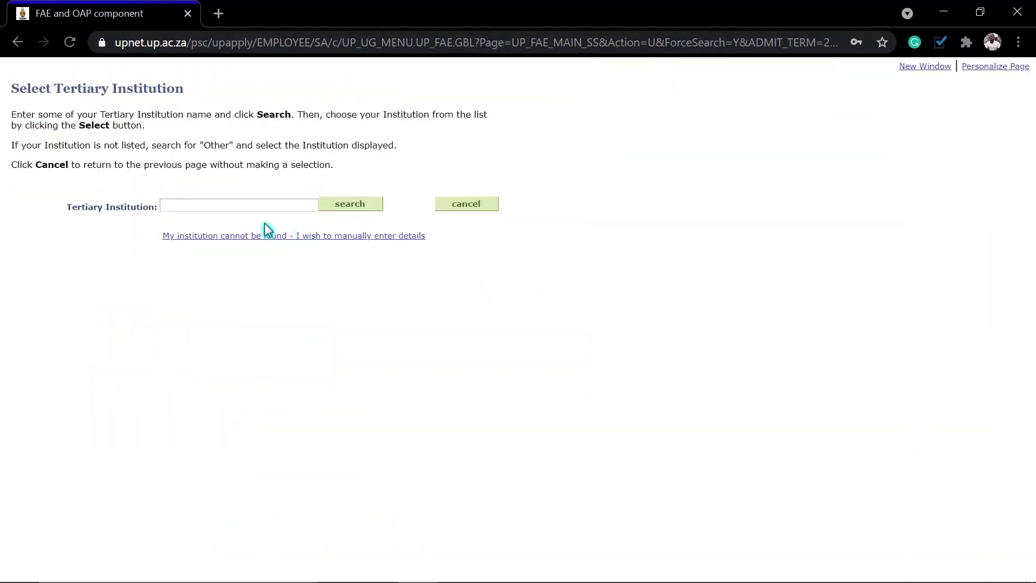
Step: After 'UJ' finds no match, search 'university of johannesburg' and select it as institution
click(226, 205)
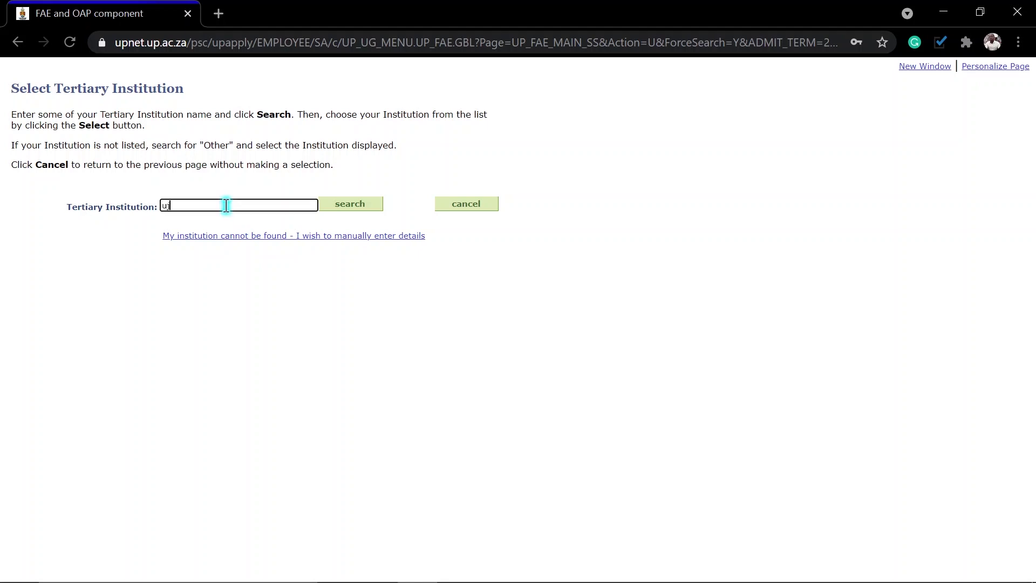
click(359, 211)
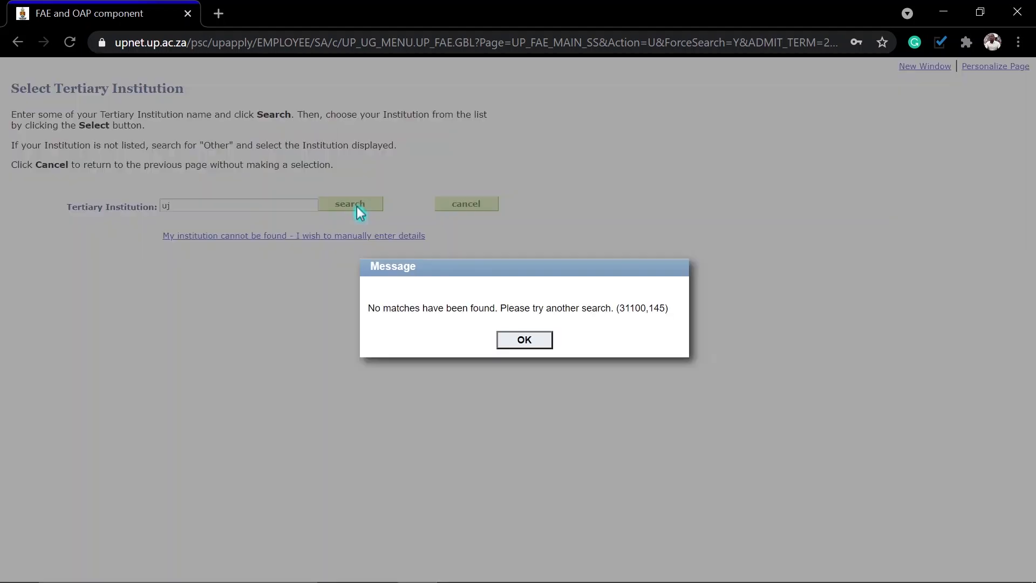
click(530, 340)
click(176, 207)
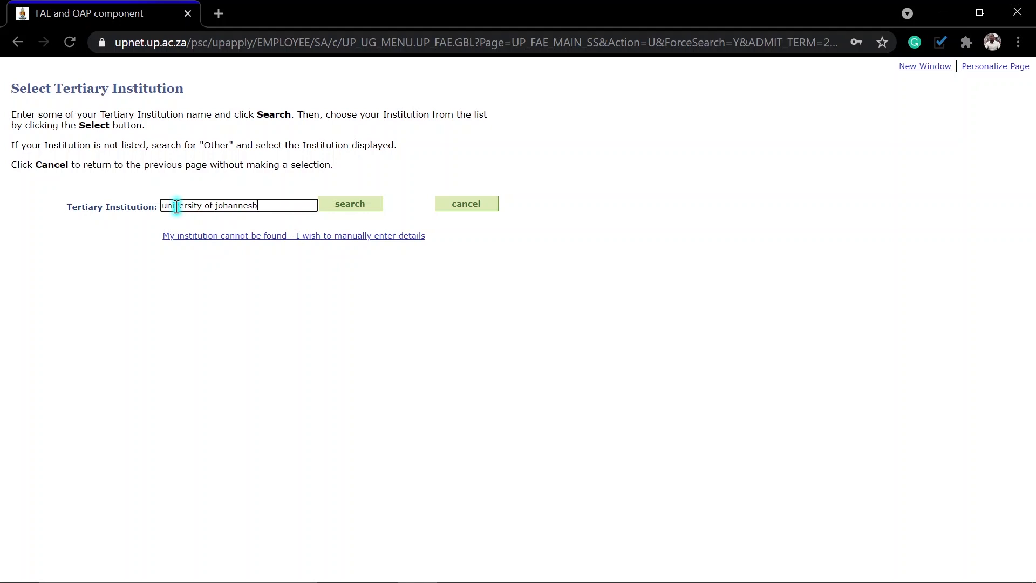
click(359, 211)
click(71, 270)
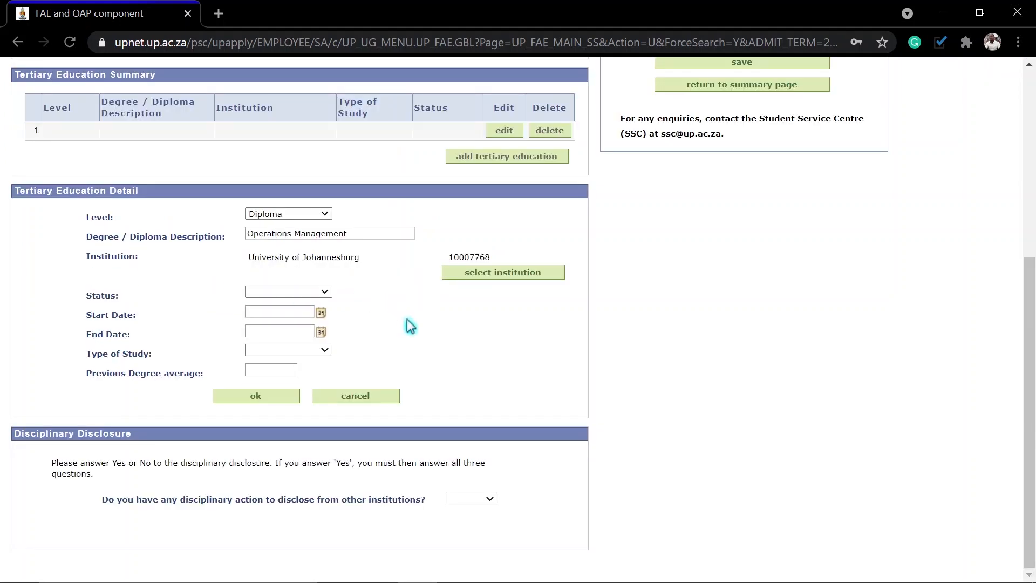
Step: Set study status to Complete and start date to 2017/02/06
click(297, 292)
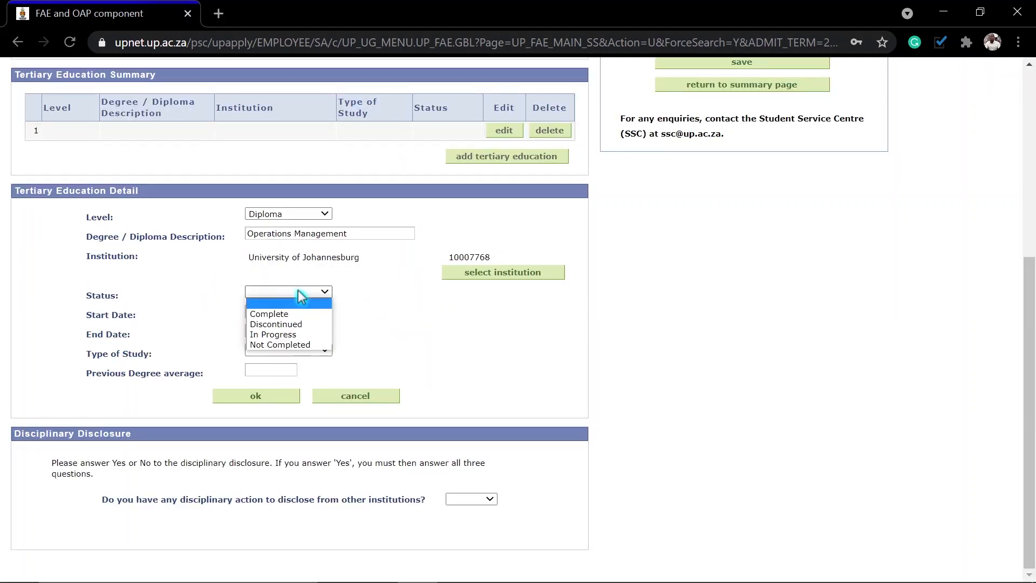
click(277, 313)
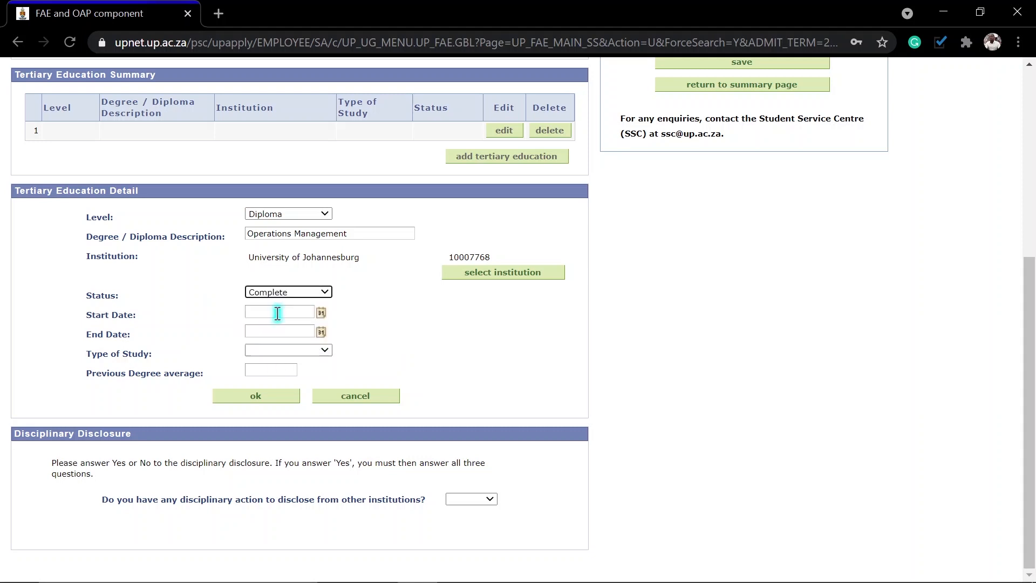
click(320, 313)
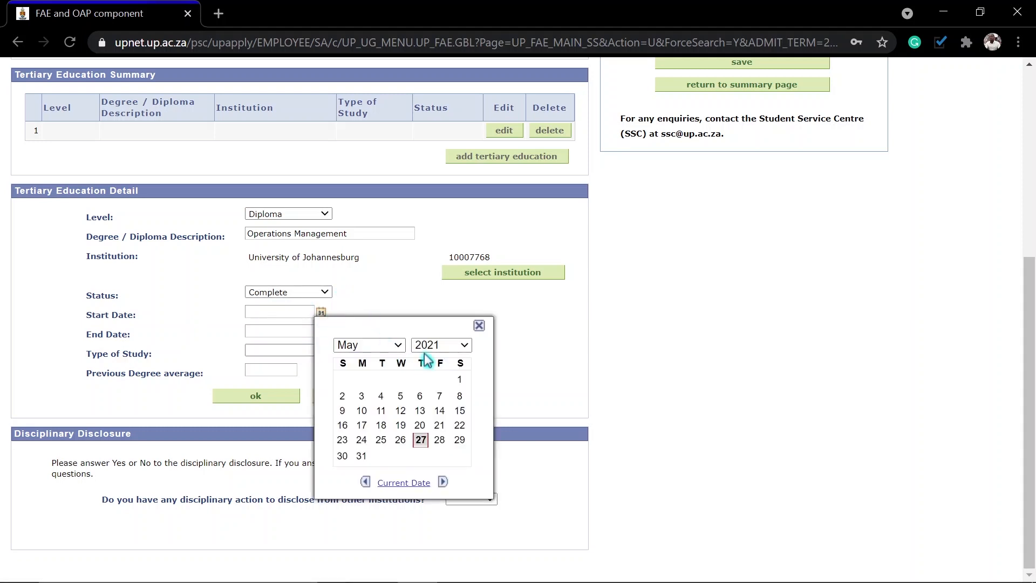
click(445, 346)
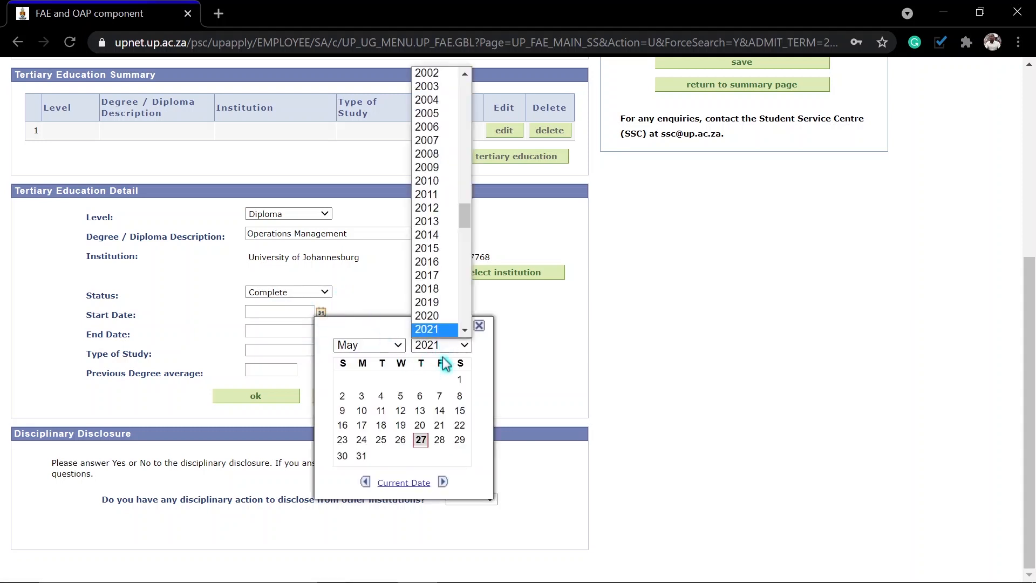
click(431, 276)
click(396, 346)
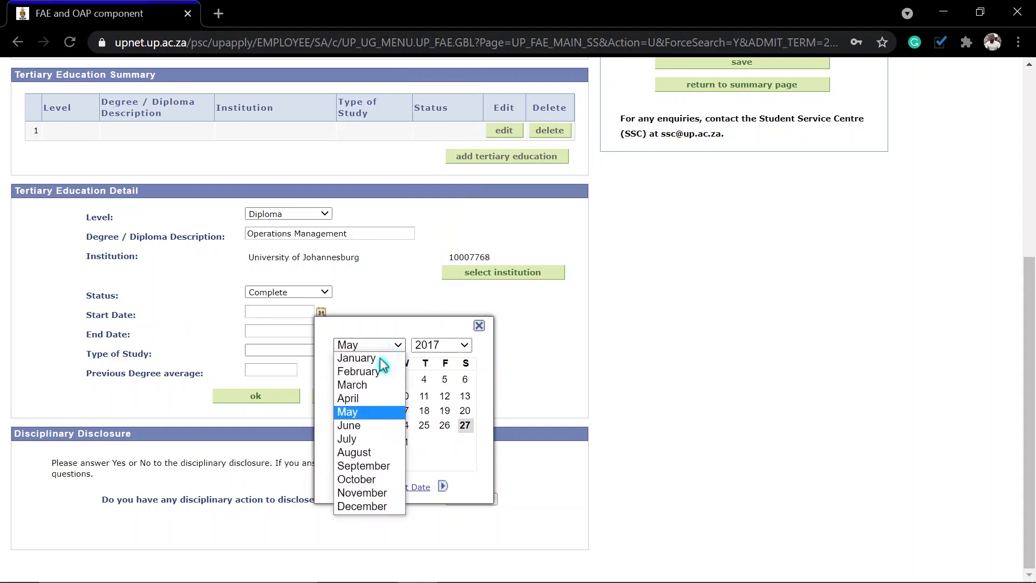
click(367, 371)
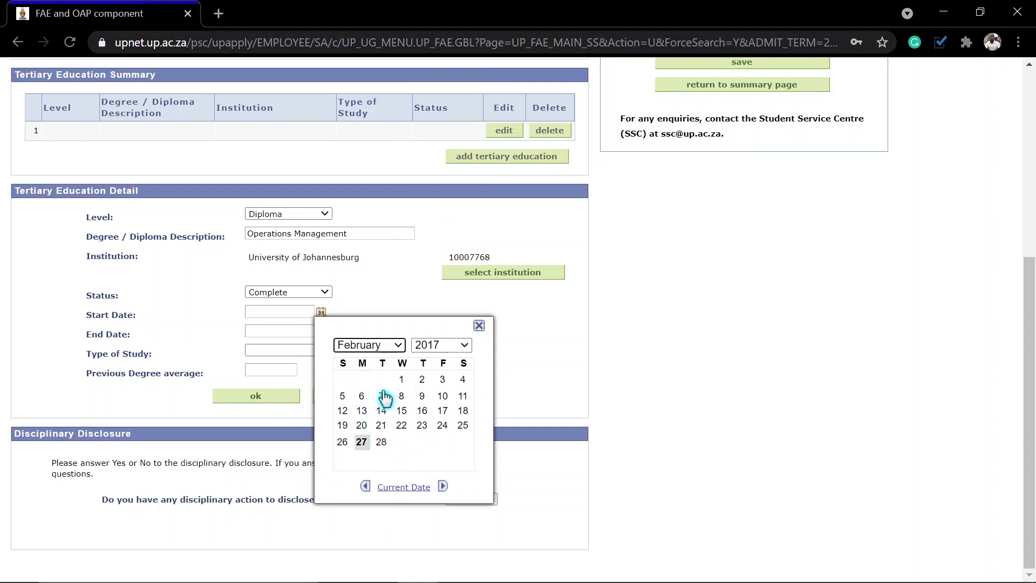
click(362, 397)
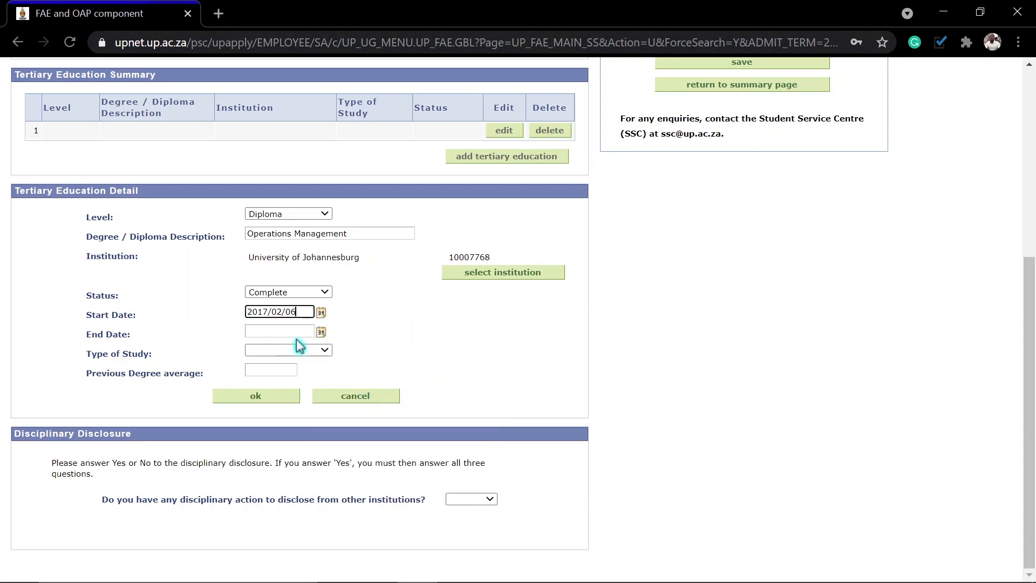
Step: Set the end date to 2020/11/30 using the calendar picker
click(322, 332)
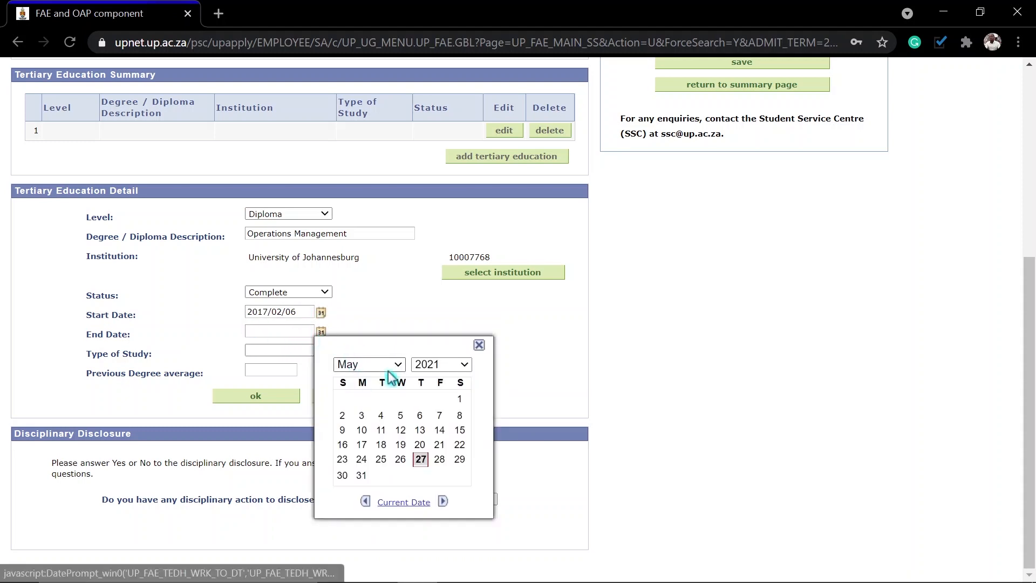
click(439, 365)
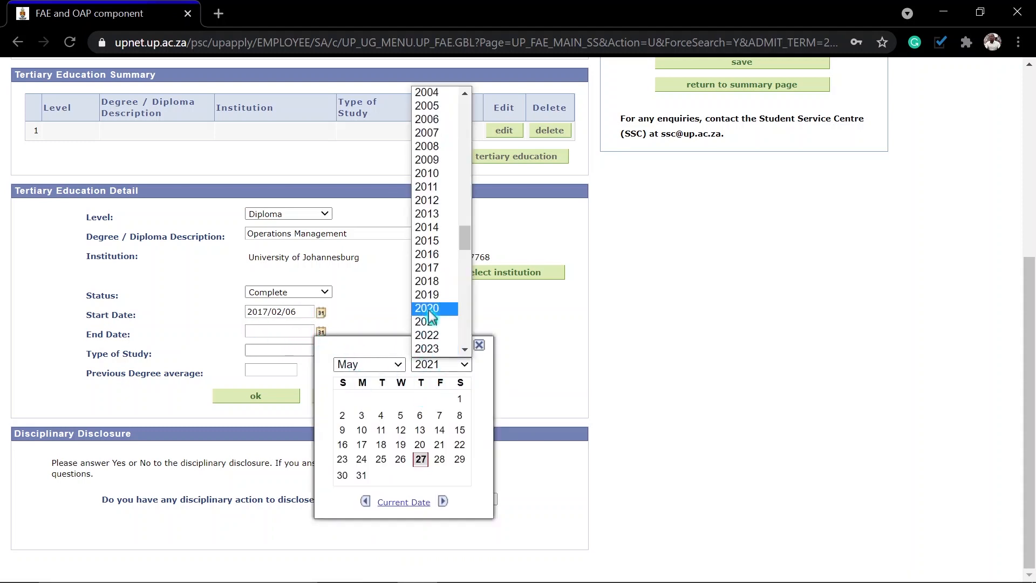
click(434, 306)
click(381, 365)
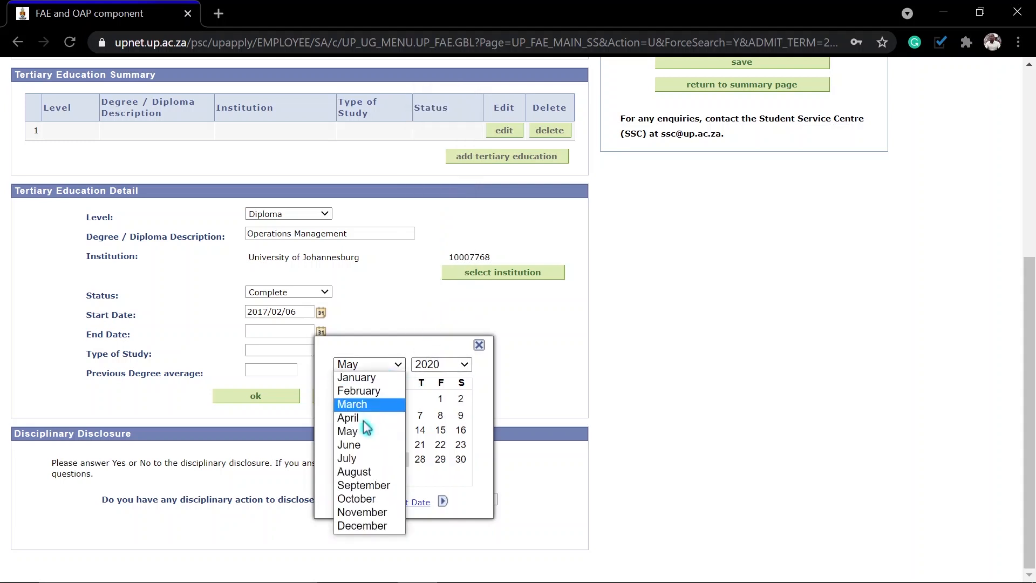
click(356, 516)
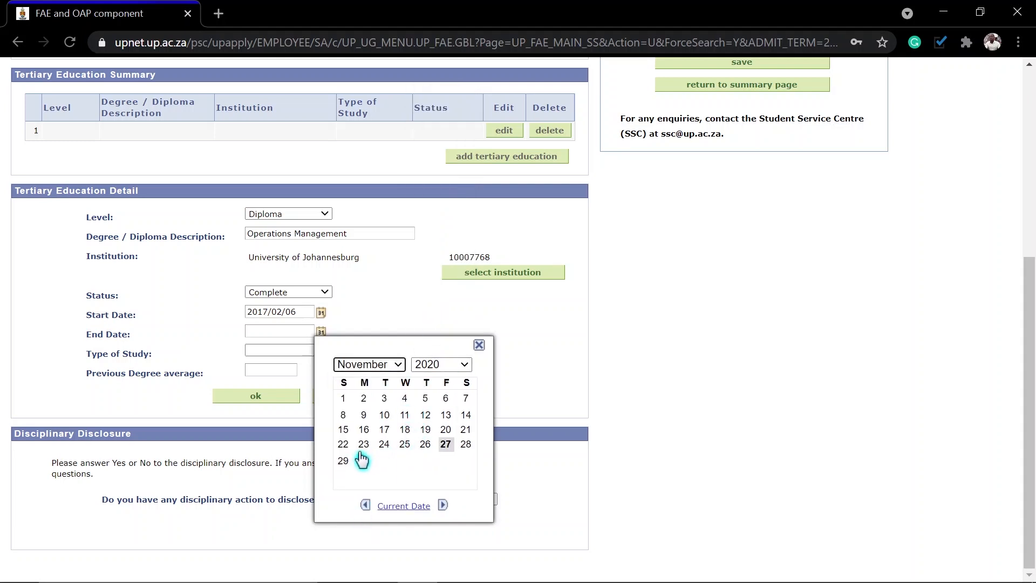
click(364, 463)
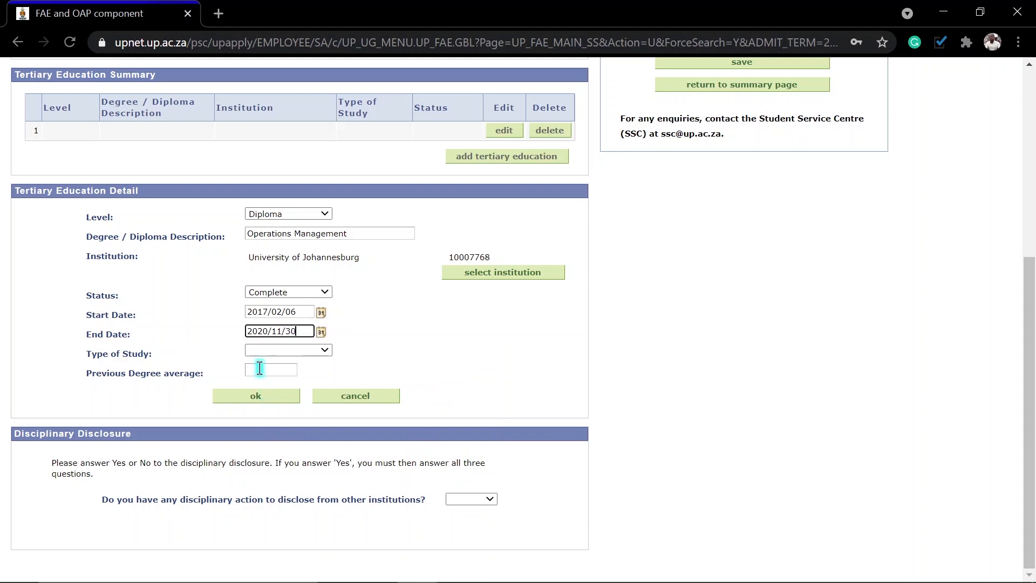
Step: Set type of study to Undergraduate and enter a previous degree average of 70
click(281, 350)
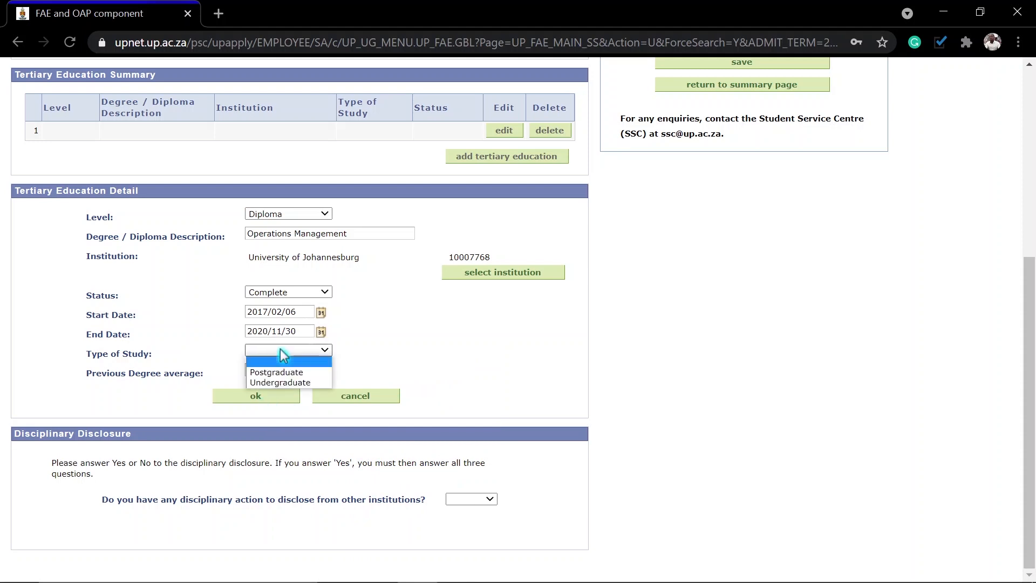
click(281, 383)
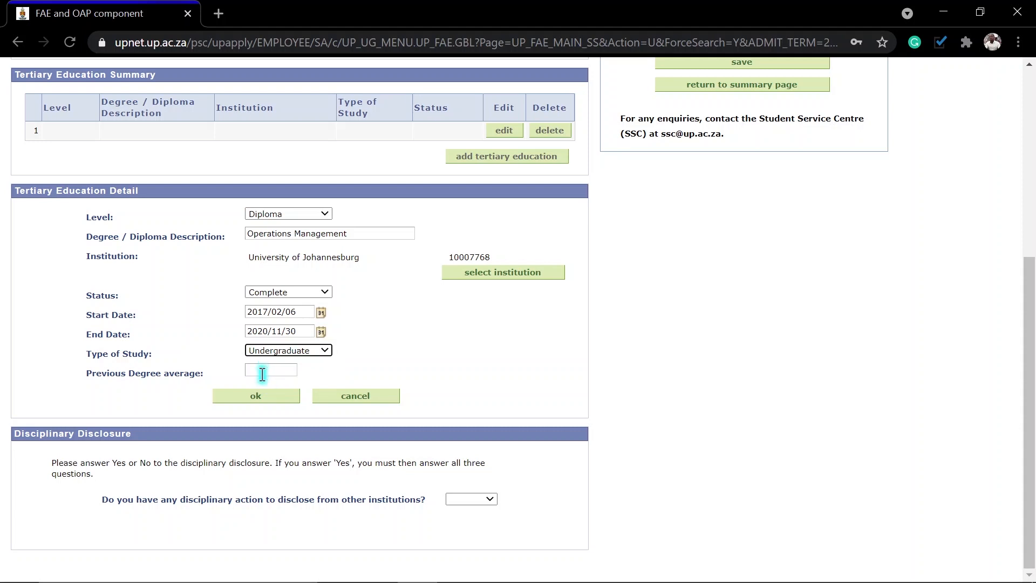
click(262, 374)
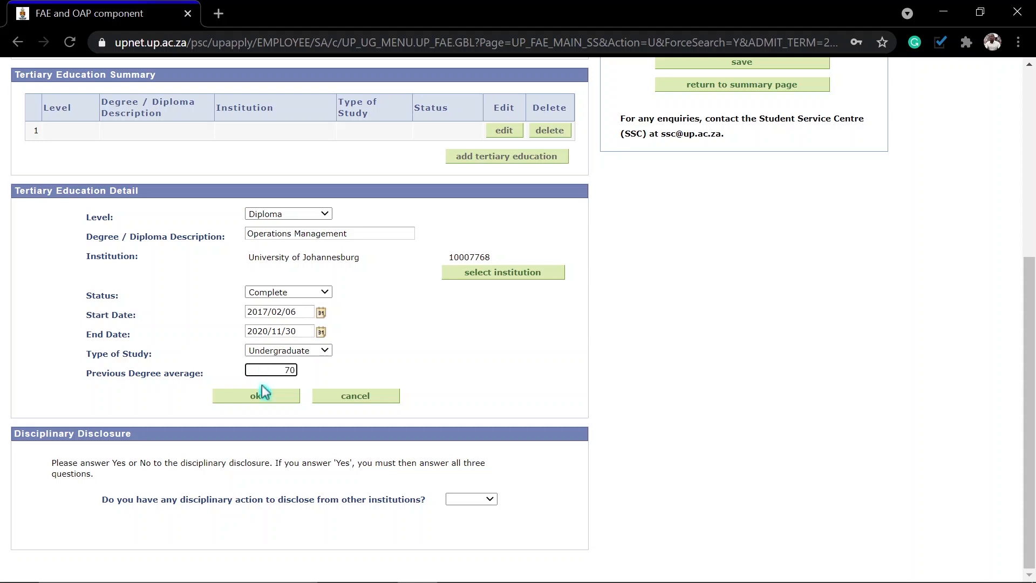
Step: Add the Operations Management diploma entry, answer No to disciplinary disclosure, and save the page
click(259, 398)
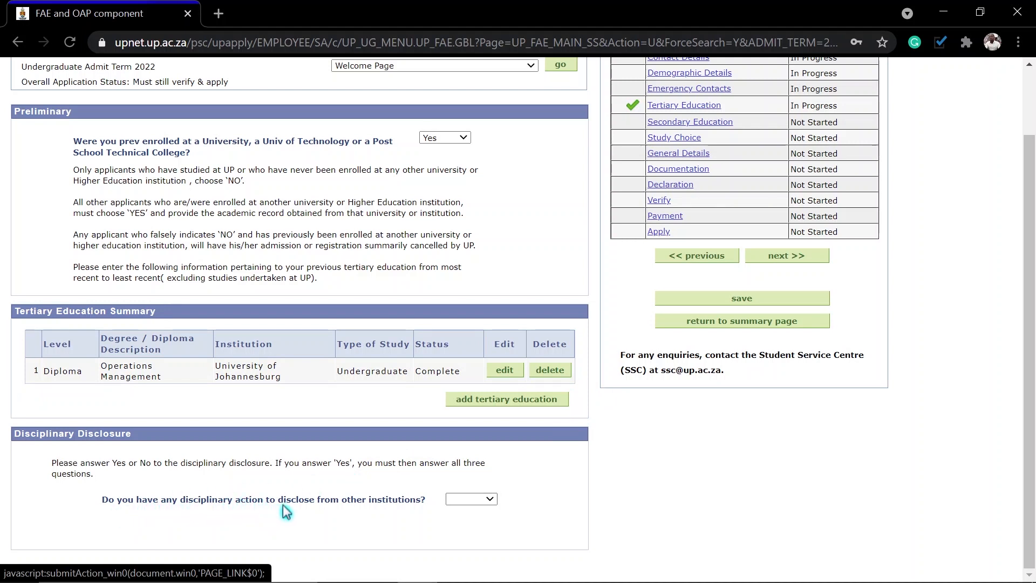
click(474, 500)
click(461, 520)
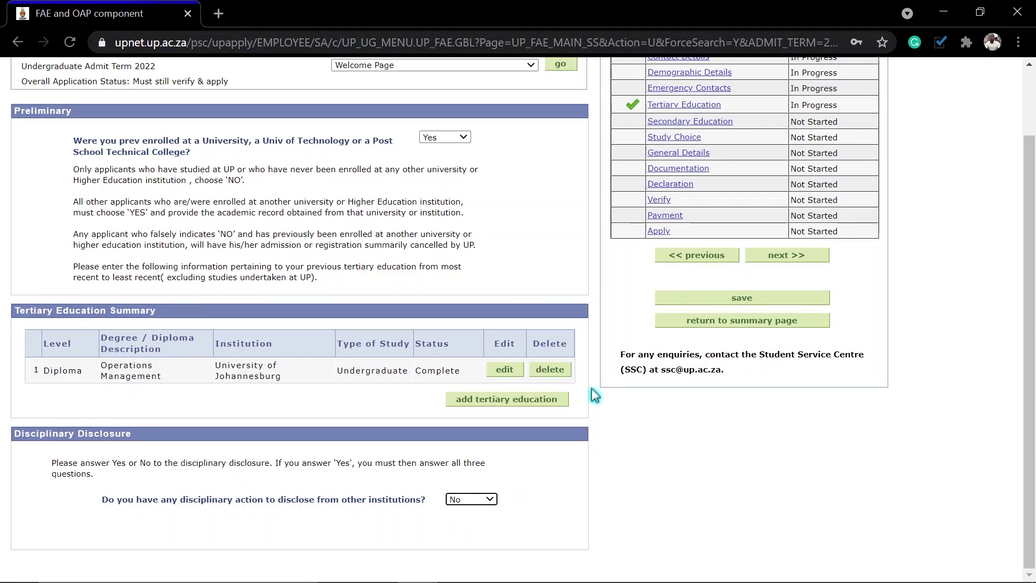
click(741, 298)
scroll(943, 188, up, 2)
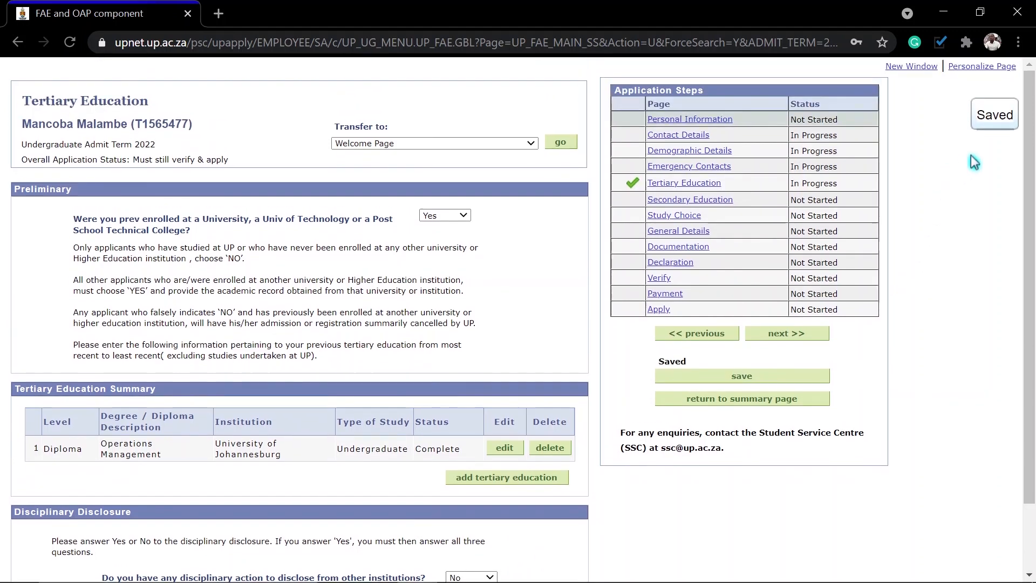
Step: On Secondary Education, set final school year to 2016 and examining authority to Mpumalanga DoE
click(794, 332)
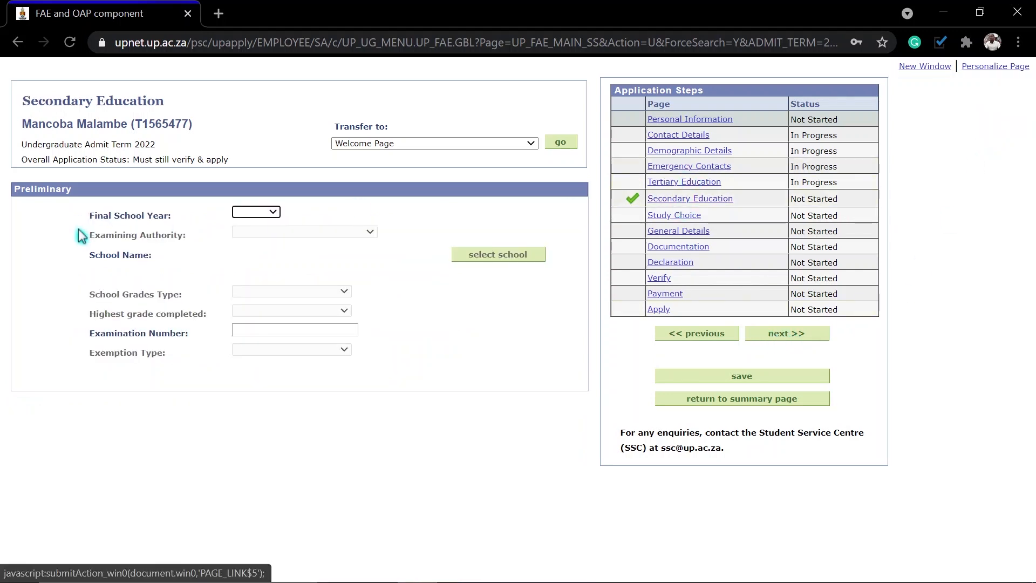
click(251, 213)
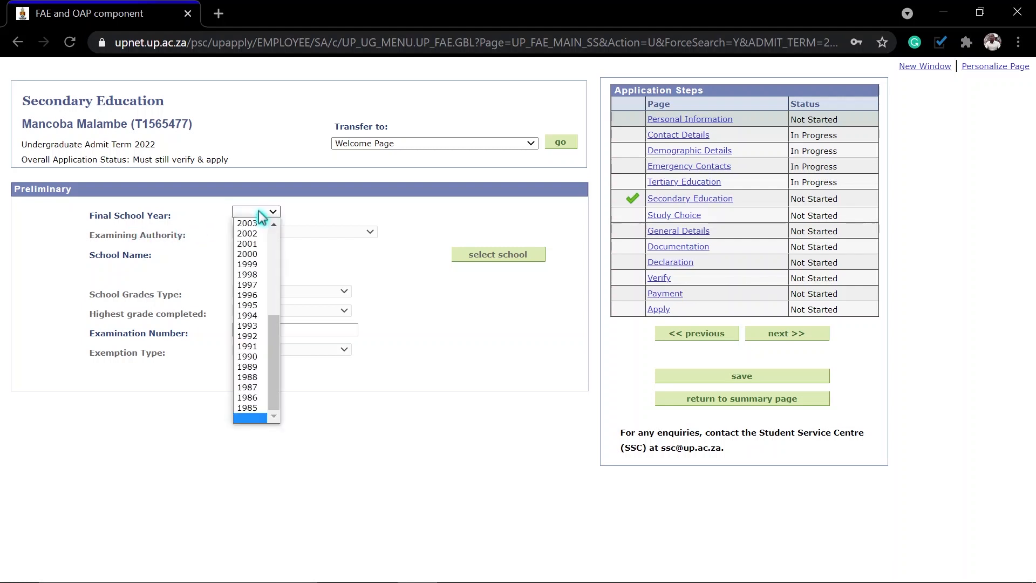
scroll(259, 385, up, 4)
click(259, 278)
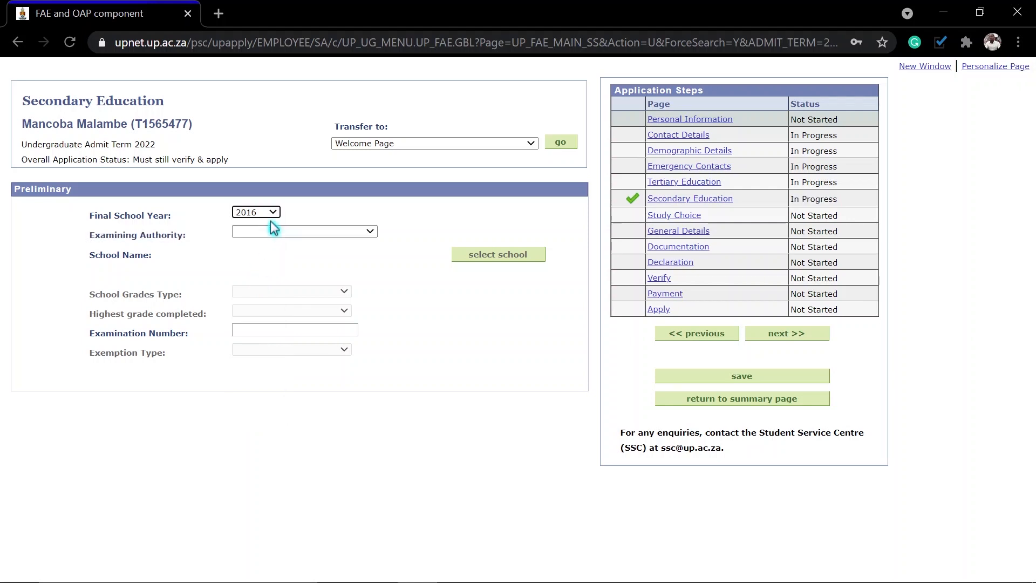
click(272, 230)
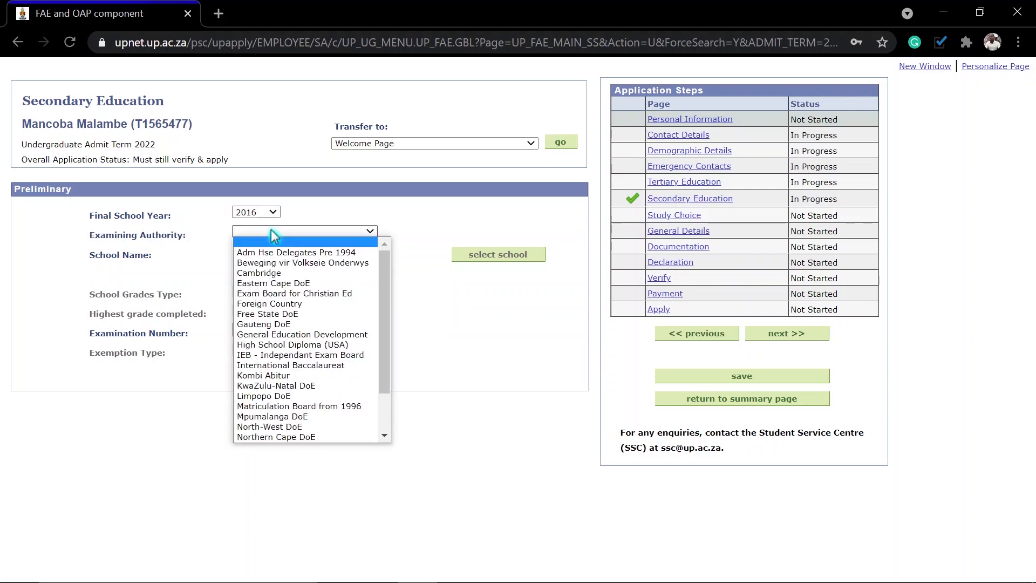
click(271, 230)
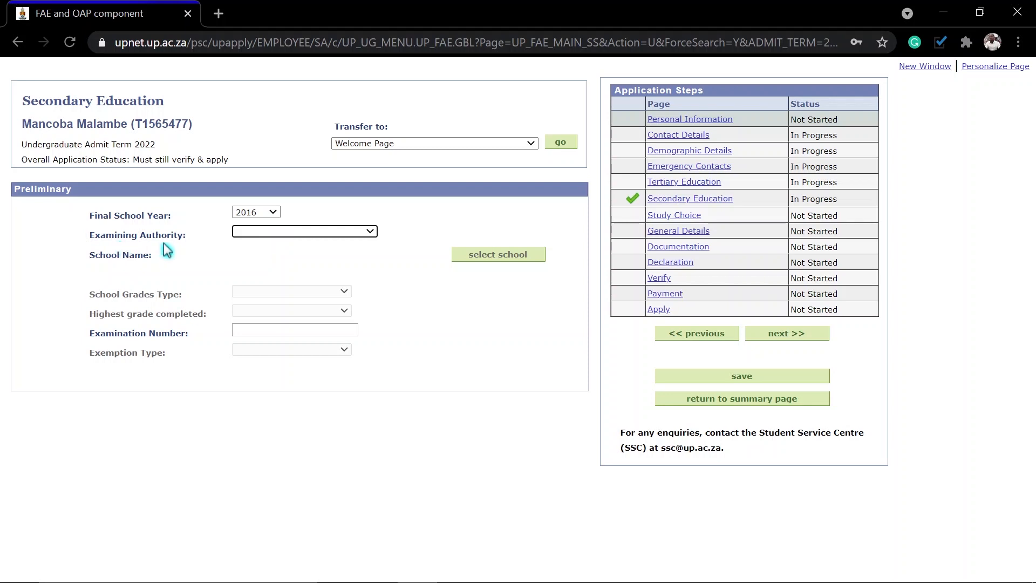
click(275, 232)
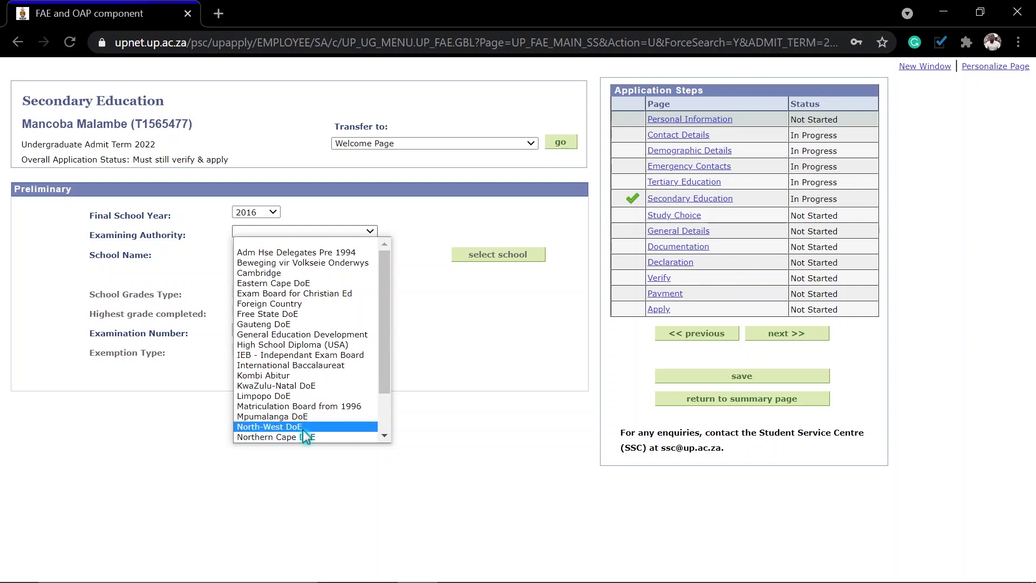
click(275, 416)
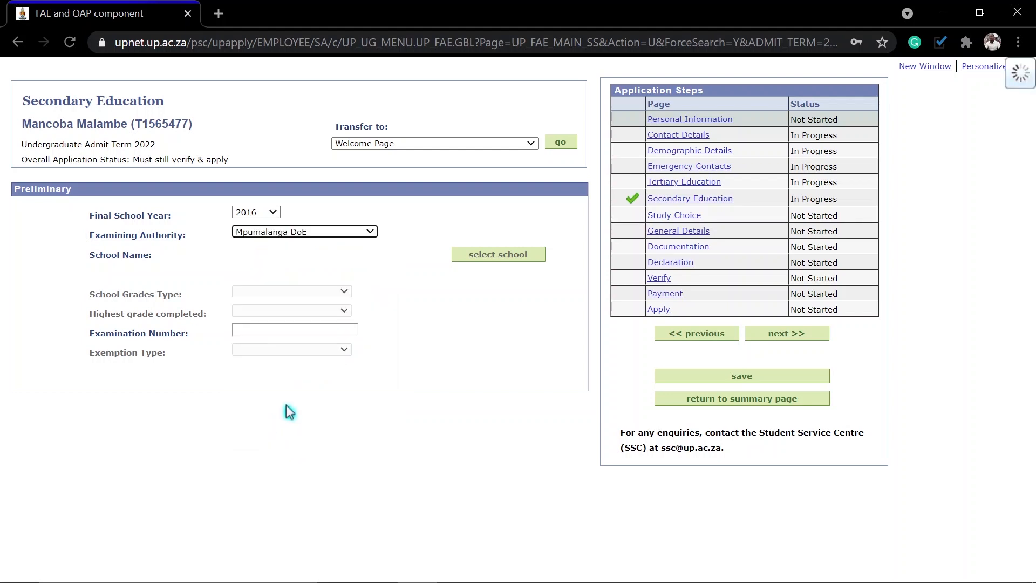
Step: Search schools for 'louieville' and select Louieville Combined School as the school name
click(484, 254)
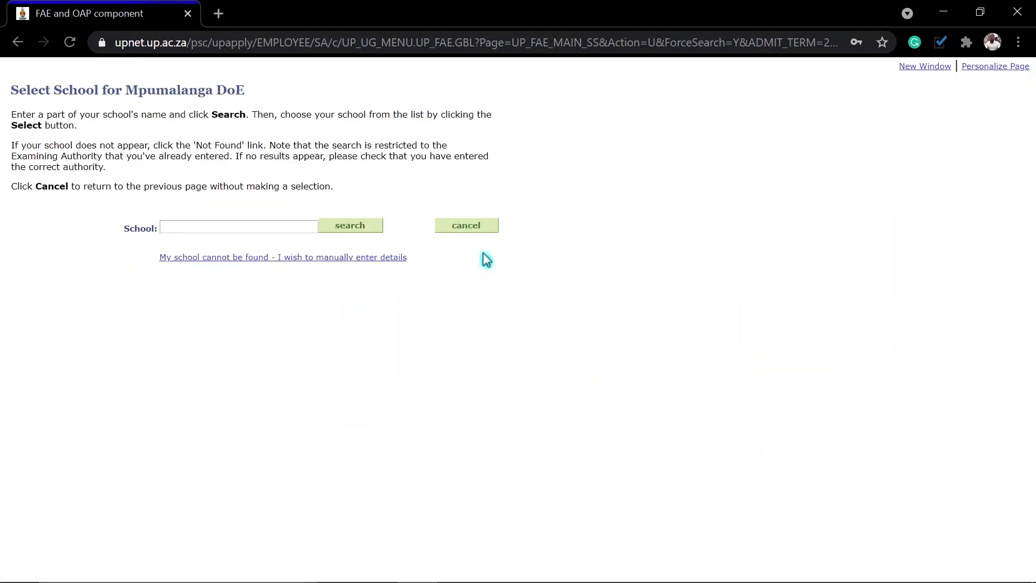
click(248, 229)
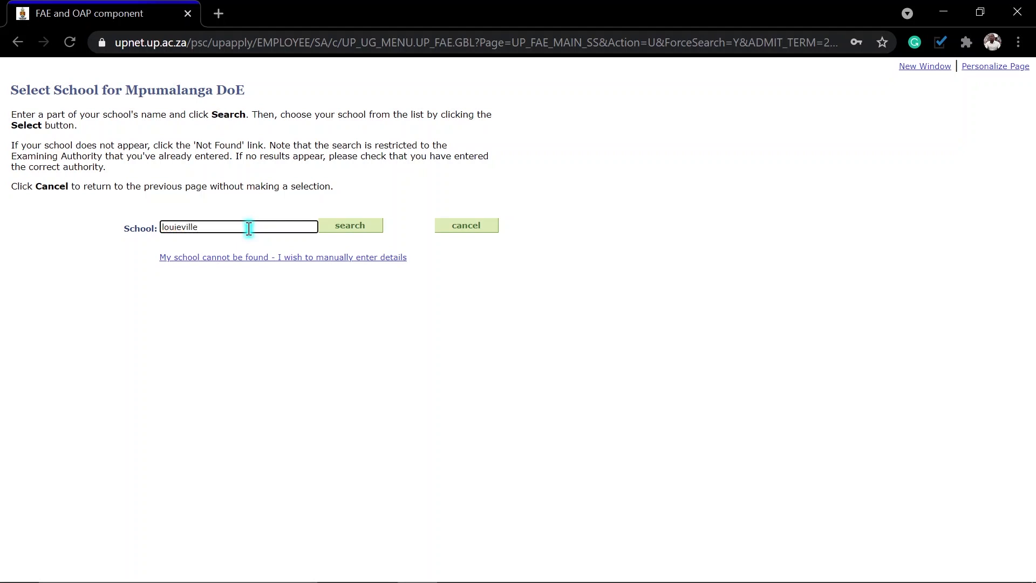
click(341, 234)
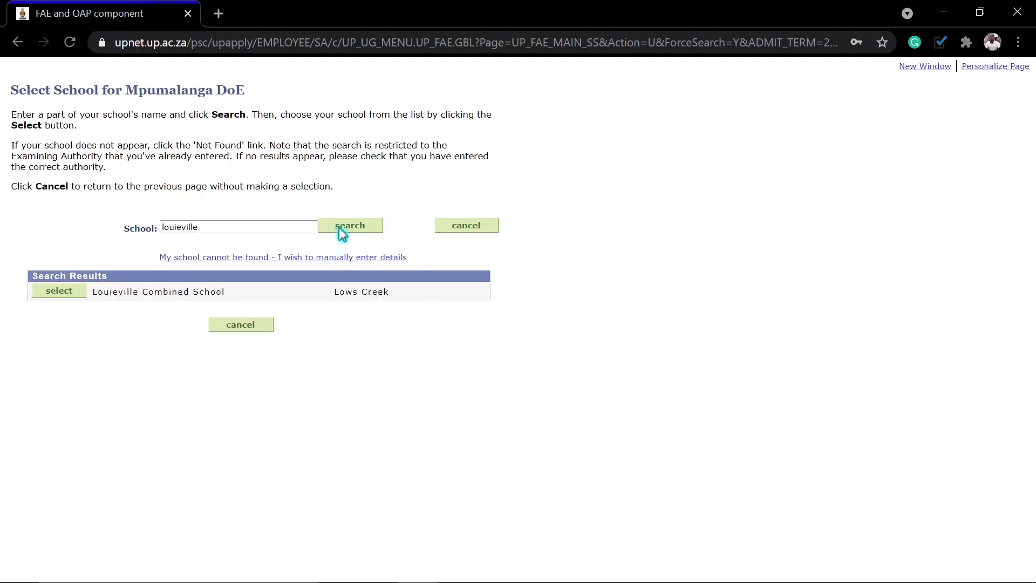
click(78, 292)
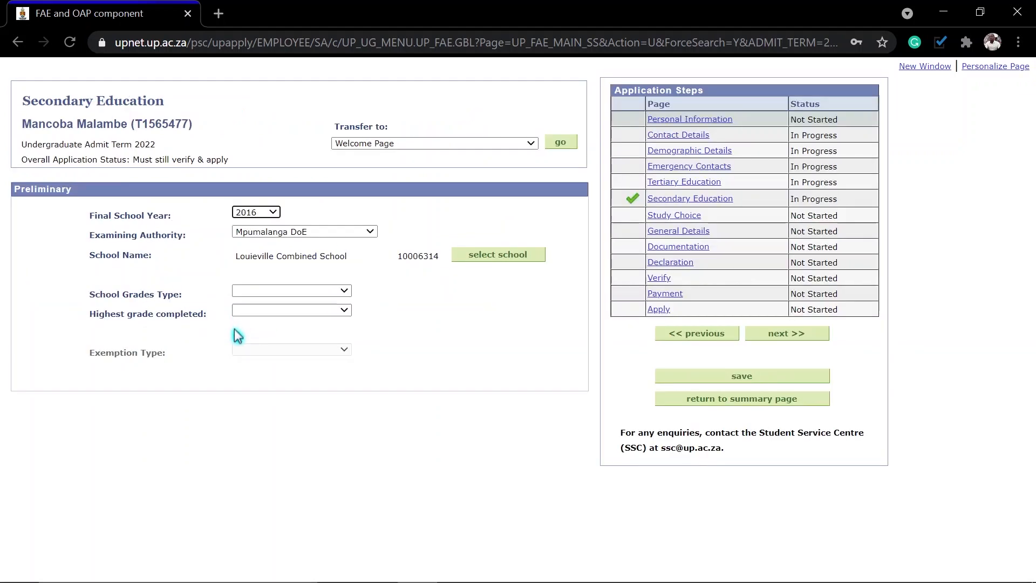
Step: Set grades type Nat Senior Cert or IEB, highest grade Grade 12, exemption Admit to Bachelor's Degree
click(270, 293)
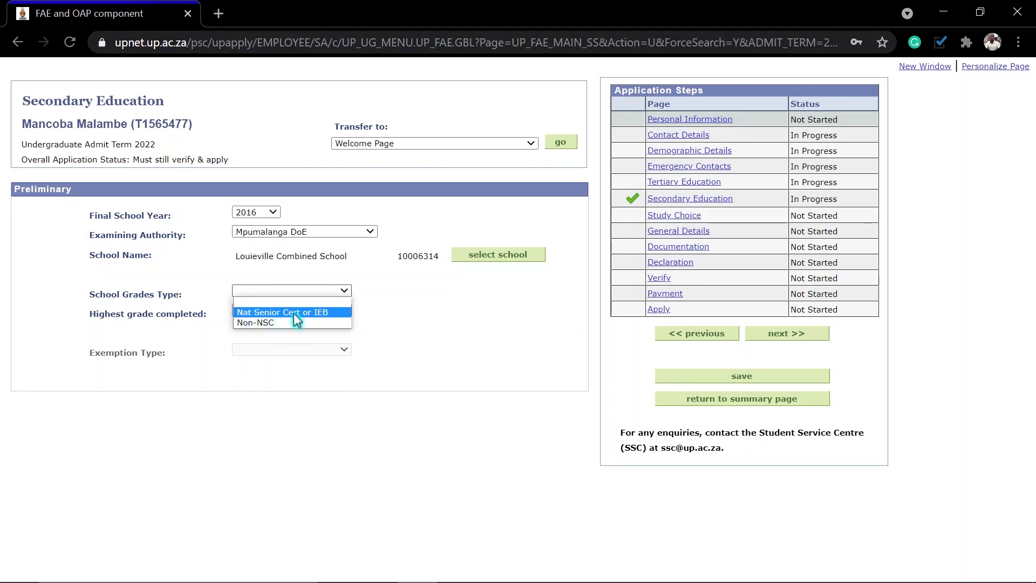
click(294, 313)
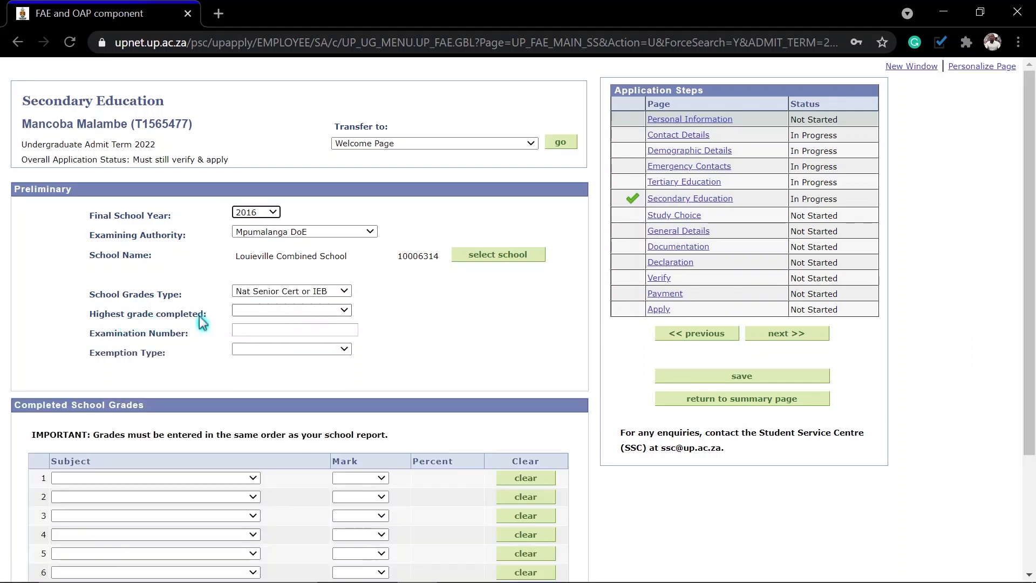
click(263, 312)
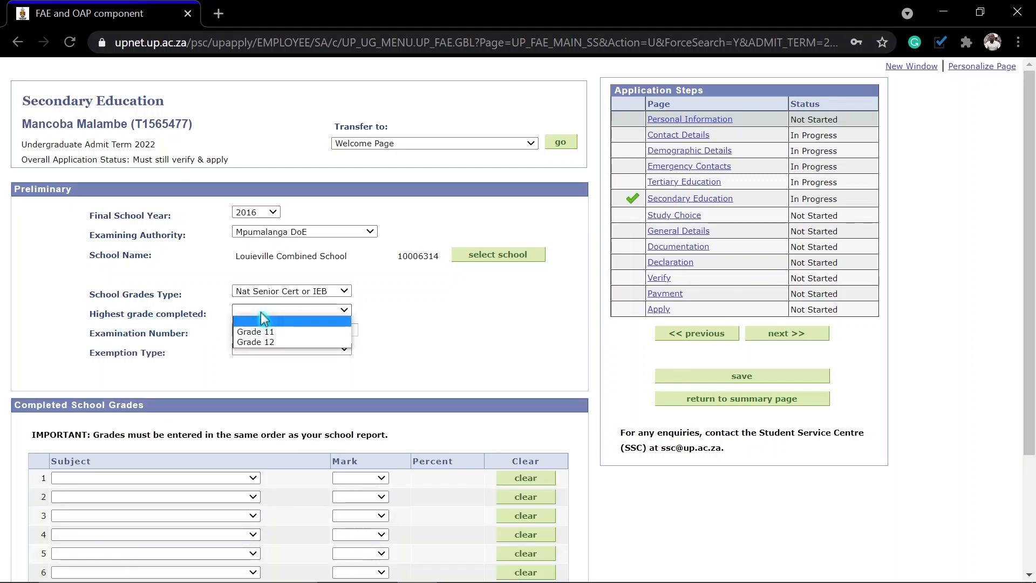
click(263, 342)
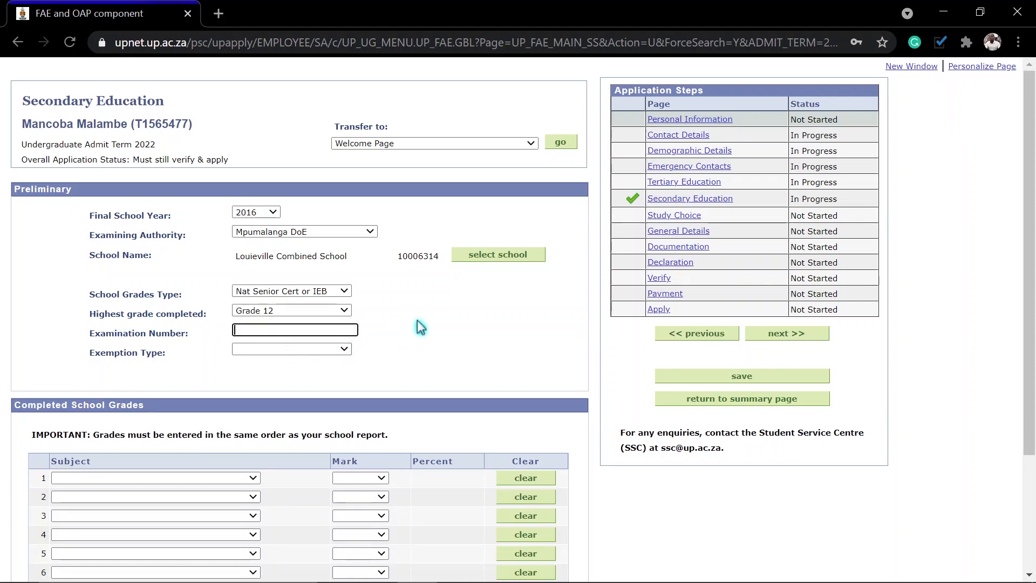
click(249, 330)
click(282, 351)
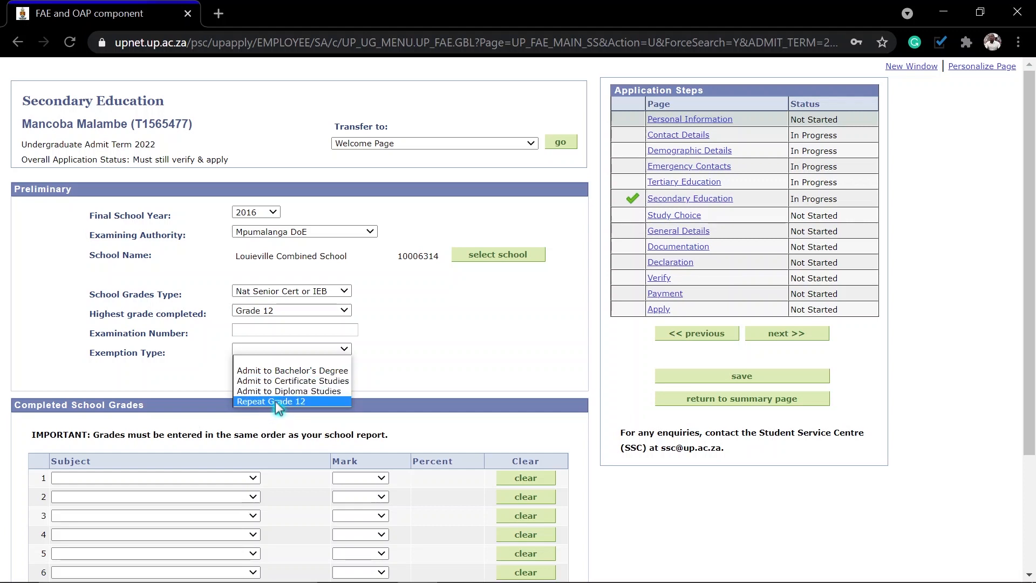
click(295, 371)
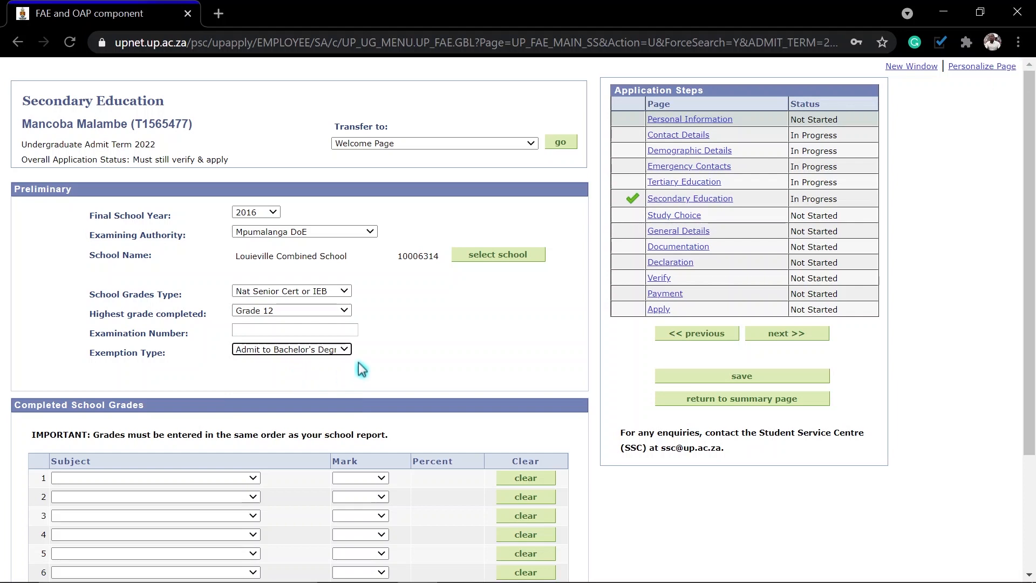
scroll(382, 351, down, 3)
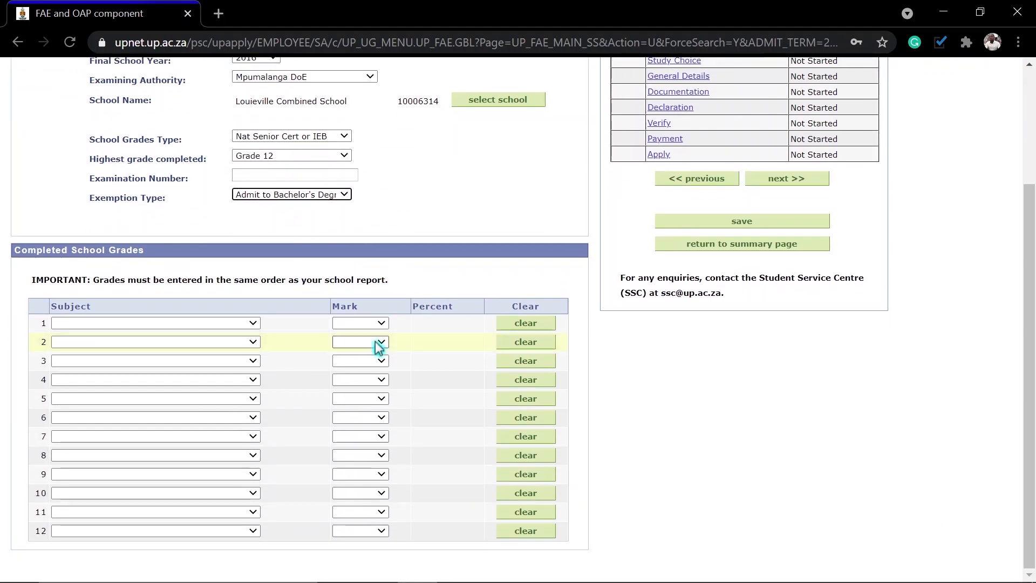
Step: Set row 1 to English 1st Add Language with mark 4 and 59%
click(216, 323)
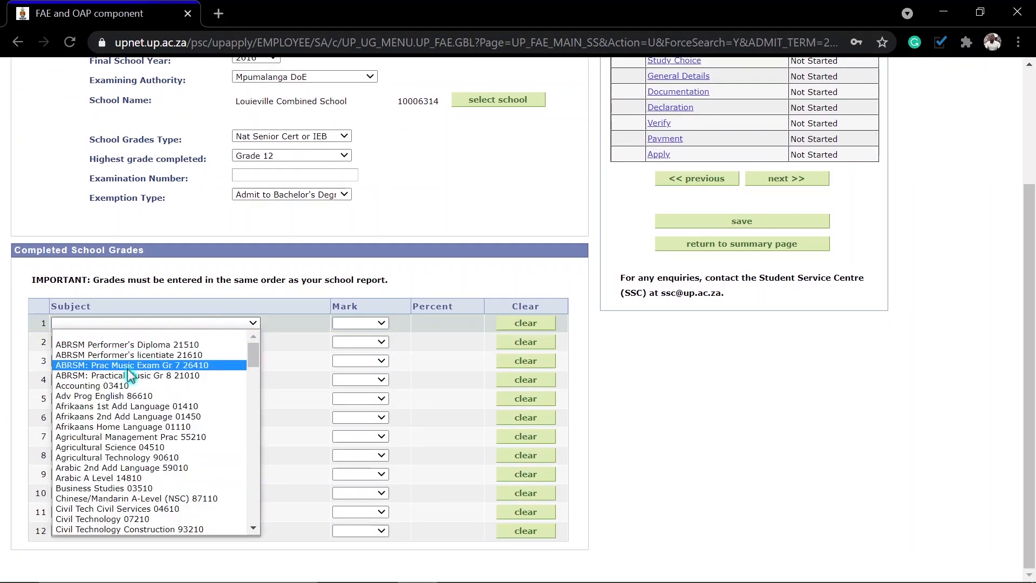
text(eng)
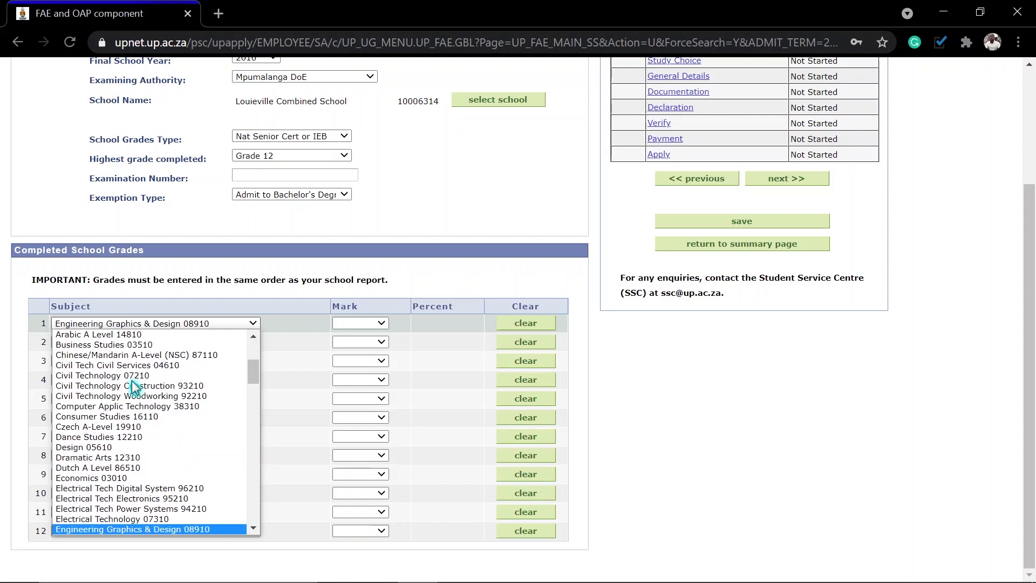
key(Down)
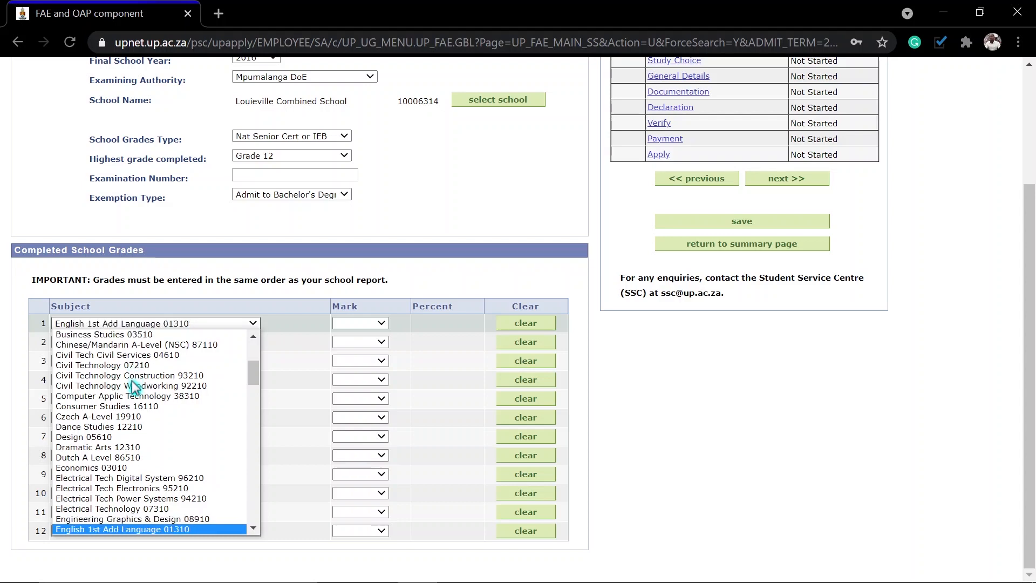
scroll(132, 384, down, 1)
key(Down)
key(Down)
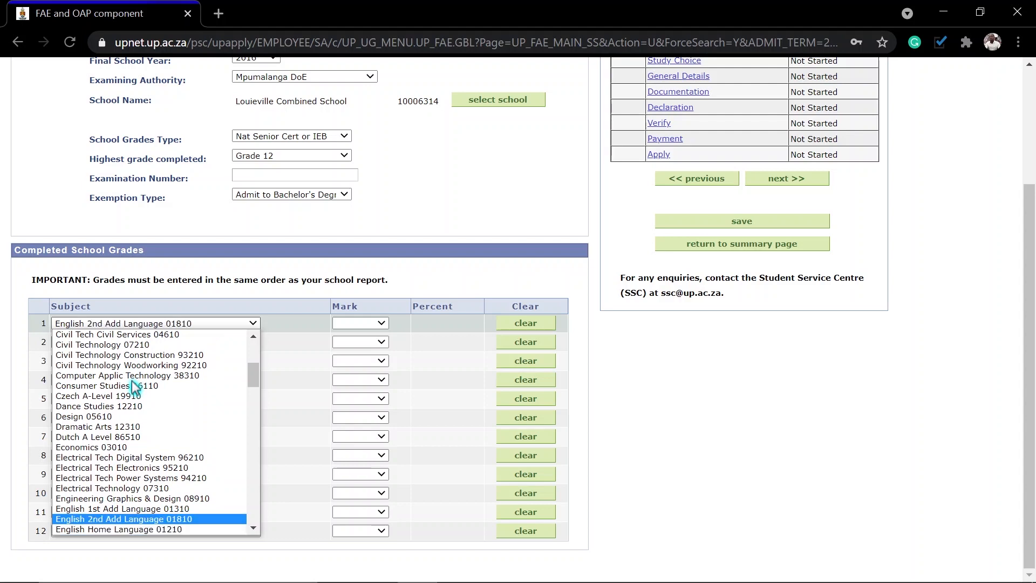
key(Down)
key(Up)
key(Up)
key(Up)
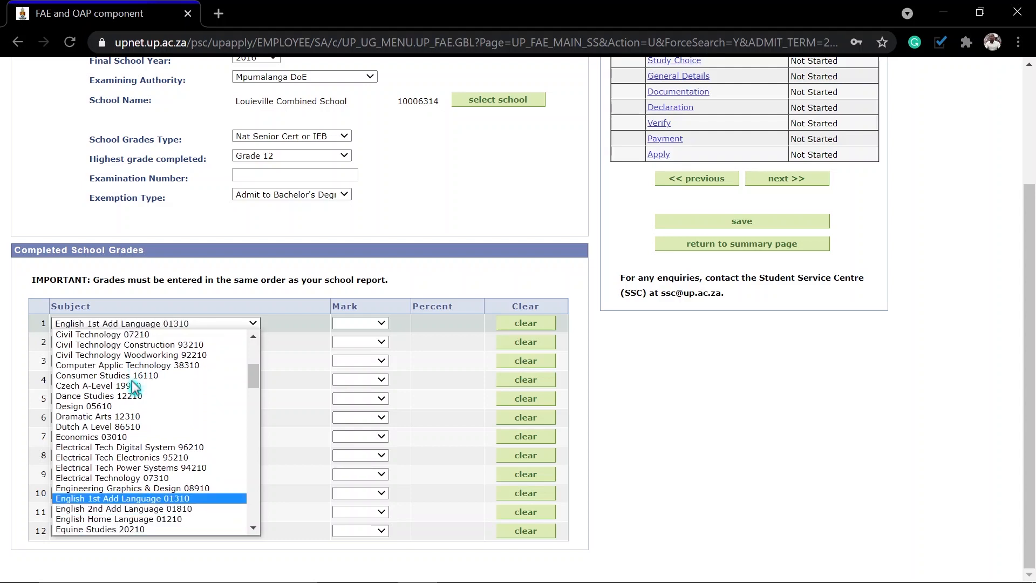
key(Down)
key(Up)
key(Down)
key(Up)
key(Return)
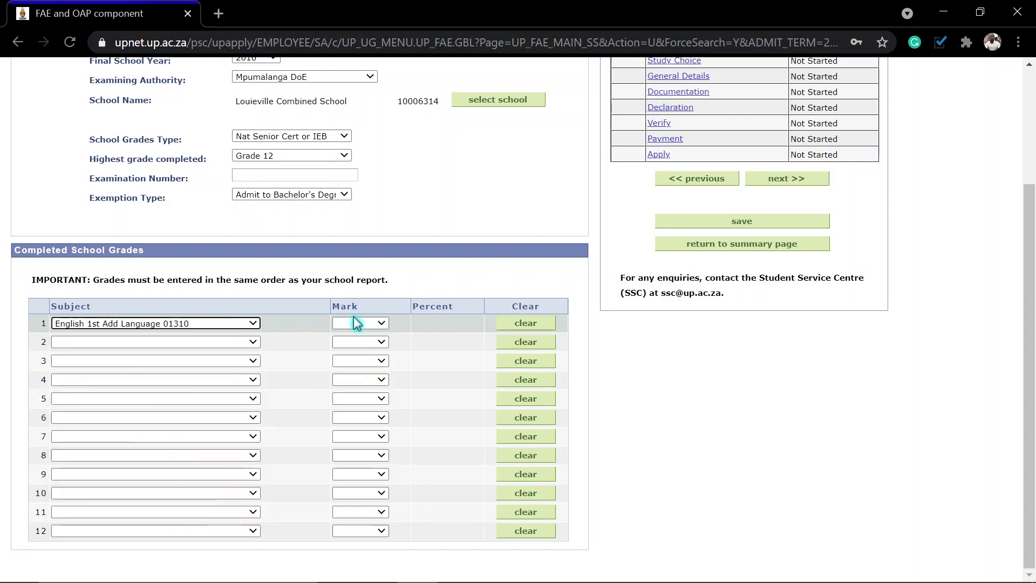
click(356, 323)
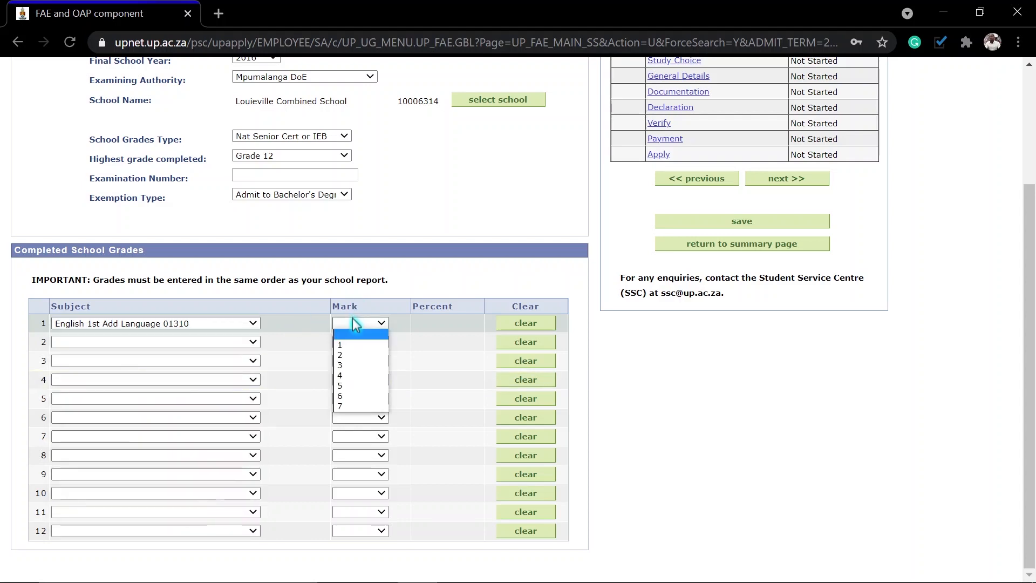
click(347, 377)
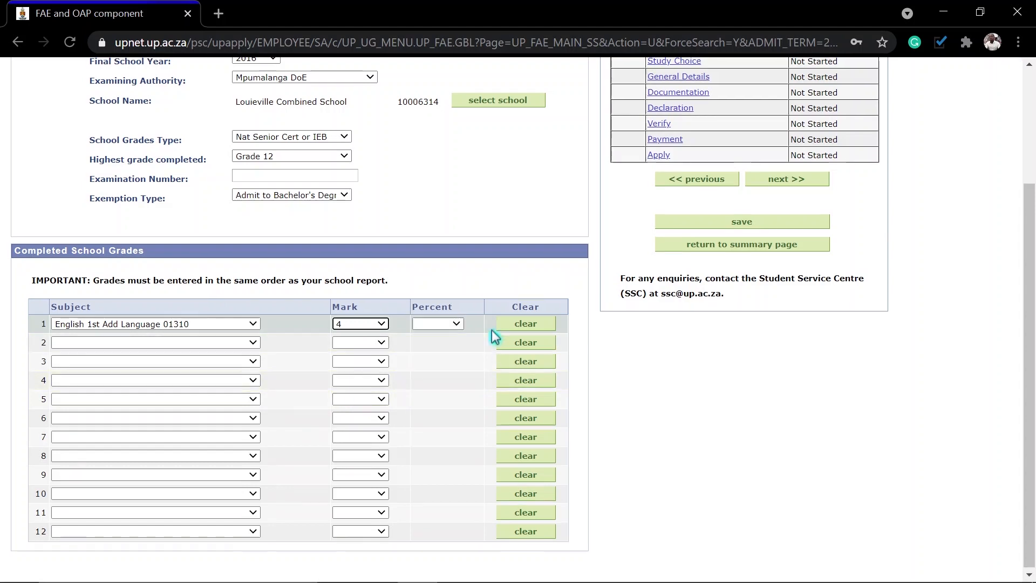
click(441, 326)
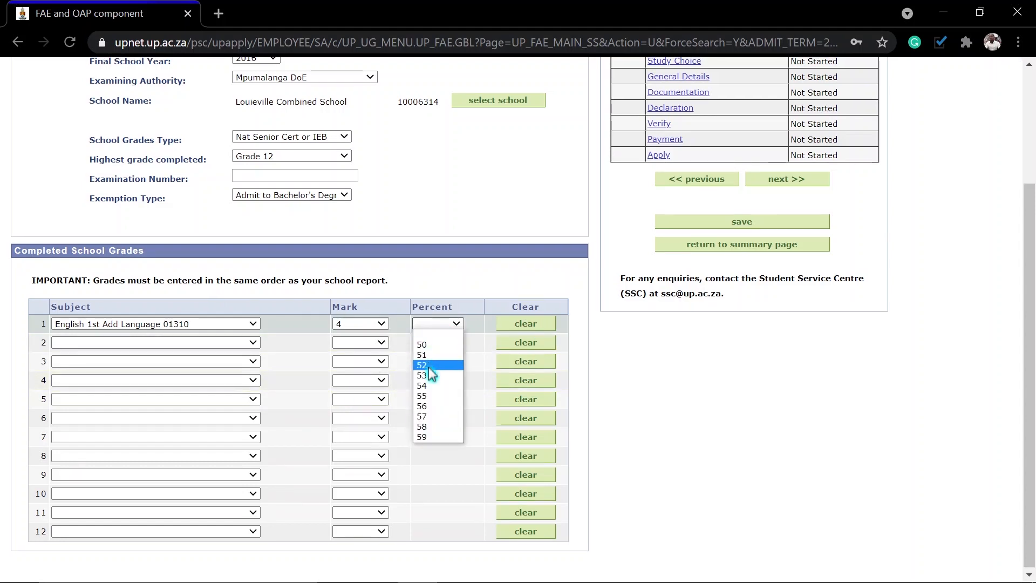
click(425, 436)
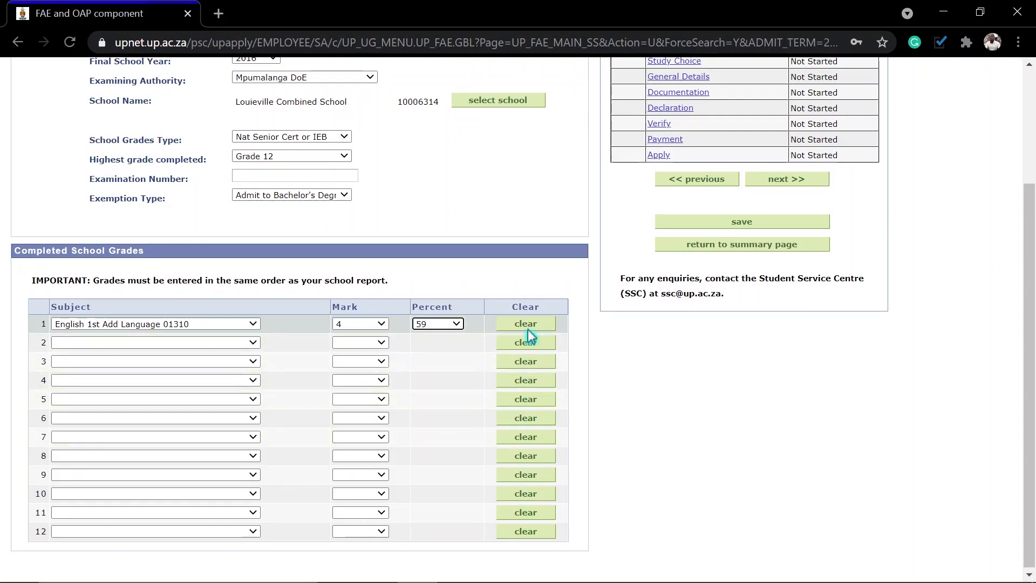
Step: Set row 2 to Siswati Home Language with mark 6 and 76%
click(232, 342)
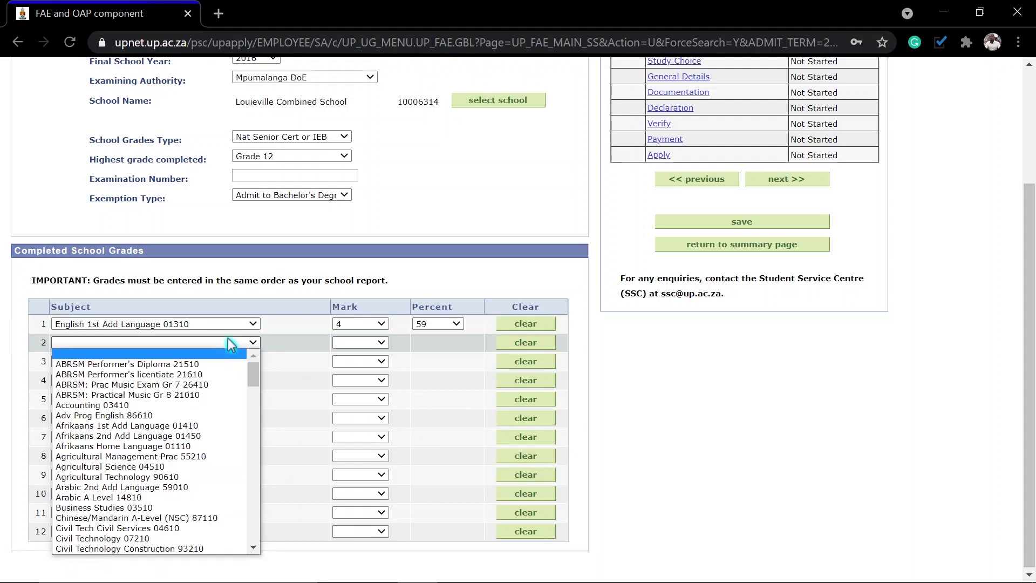
text(si)
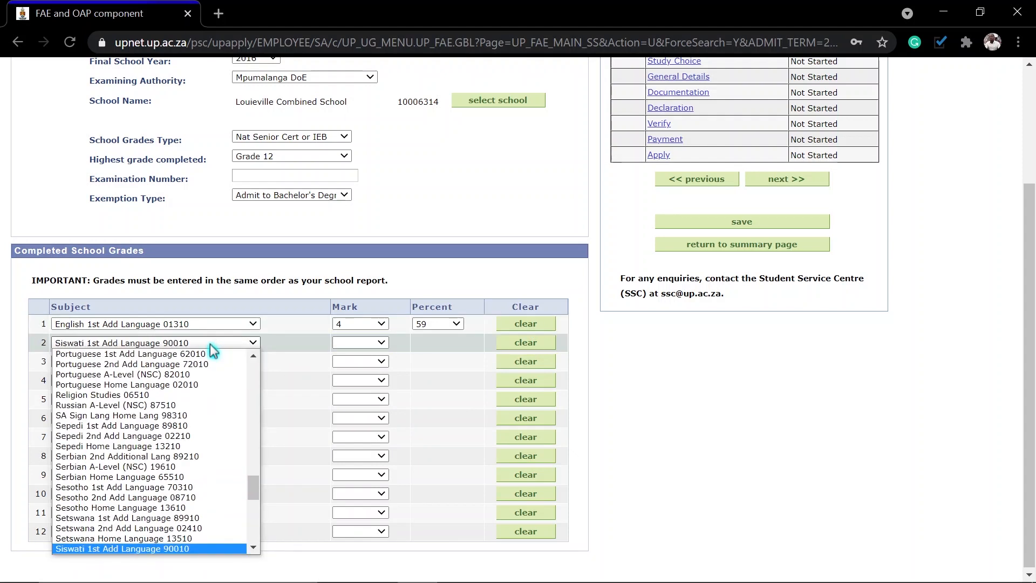
key(Down)
key(Down)
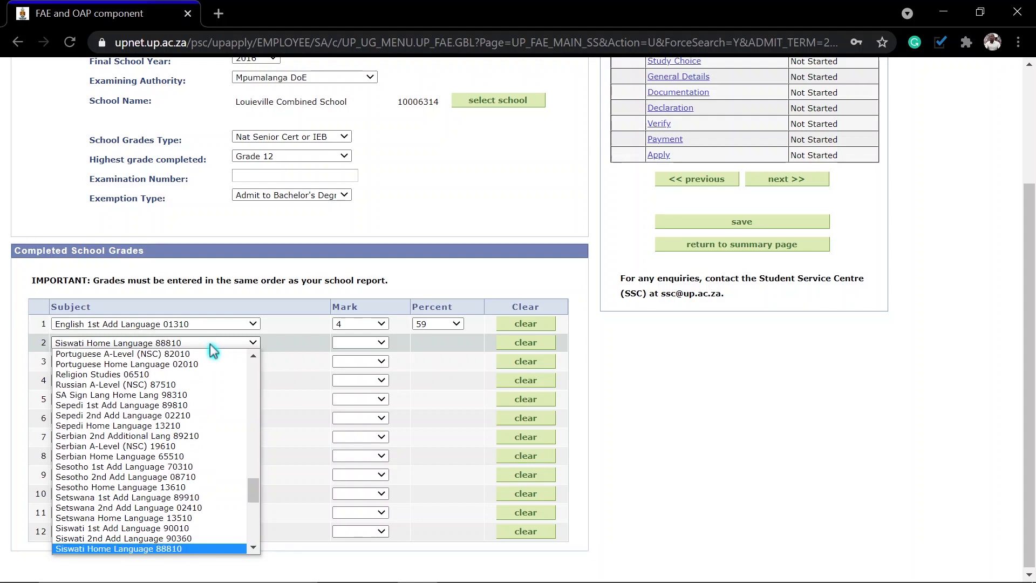
key(Return)
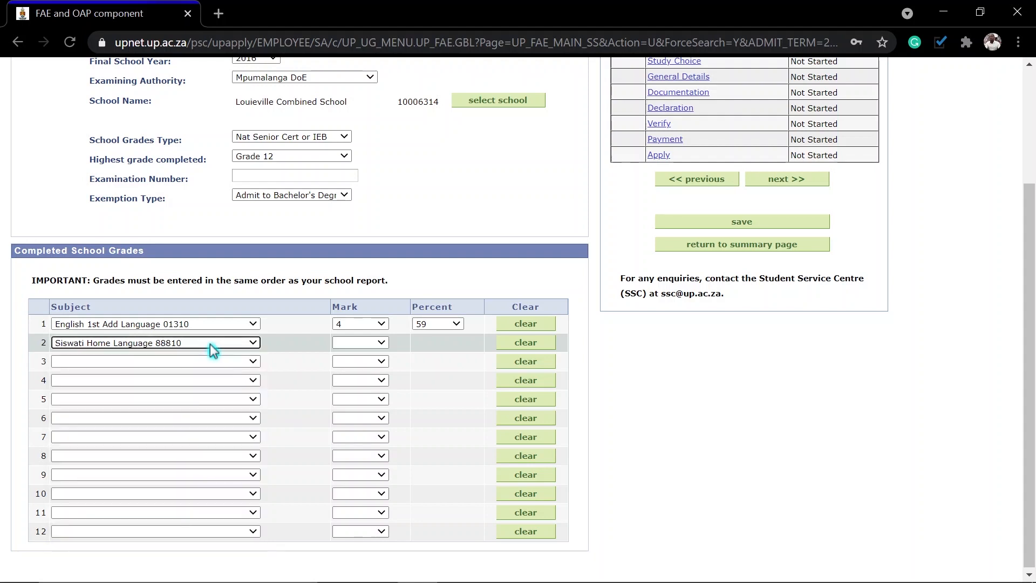
click(356, 343)
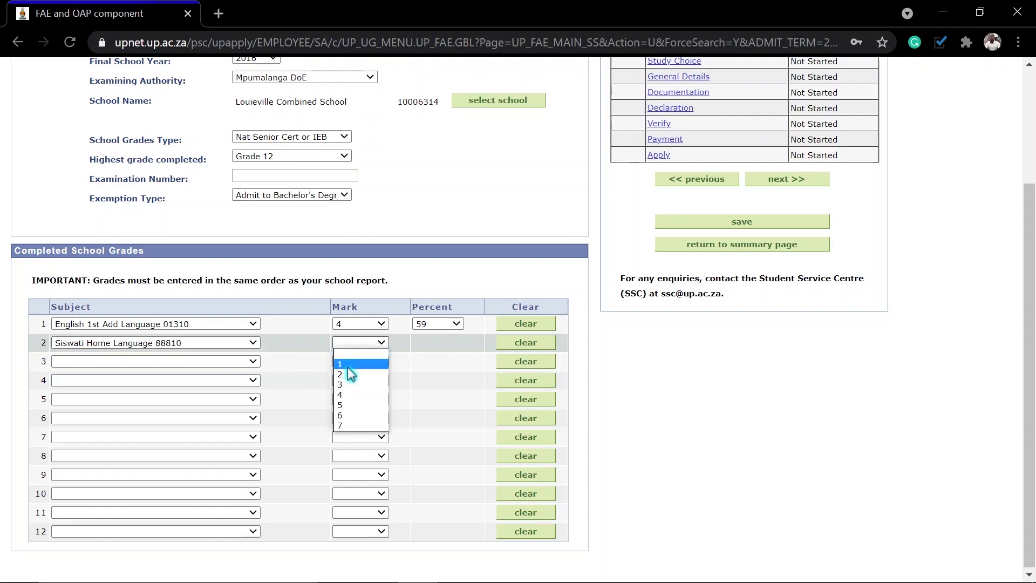
click(353, 416)
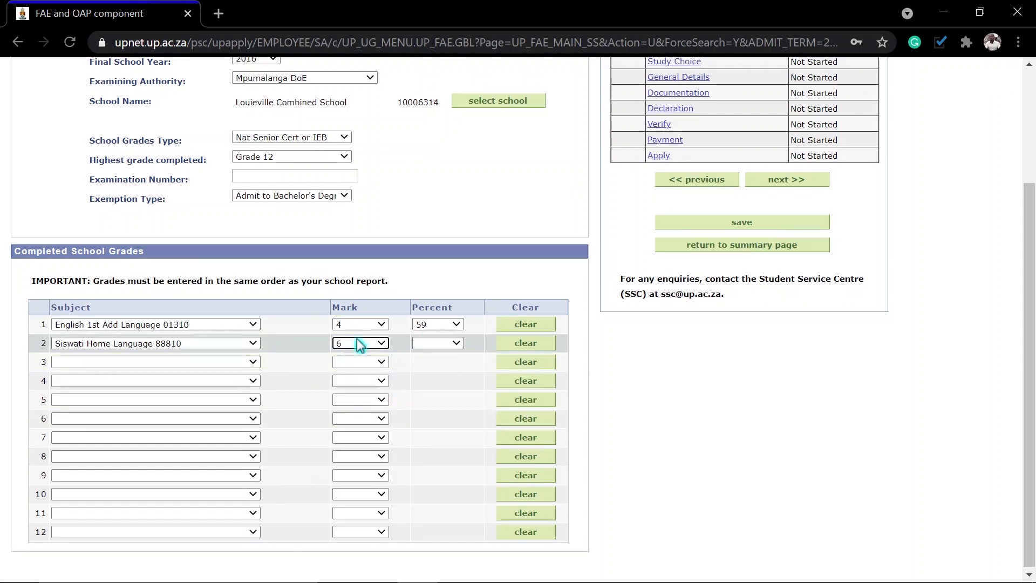
click(443, 345)
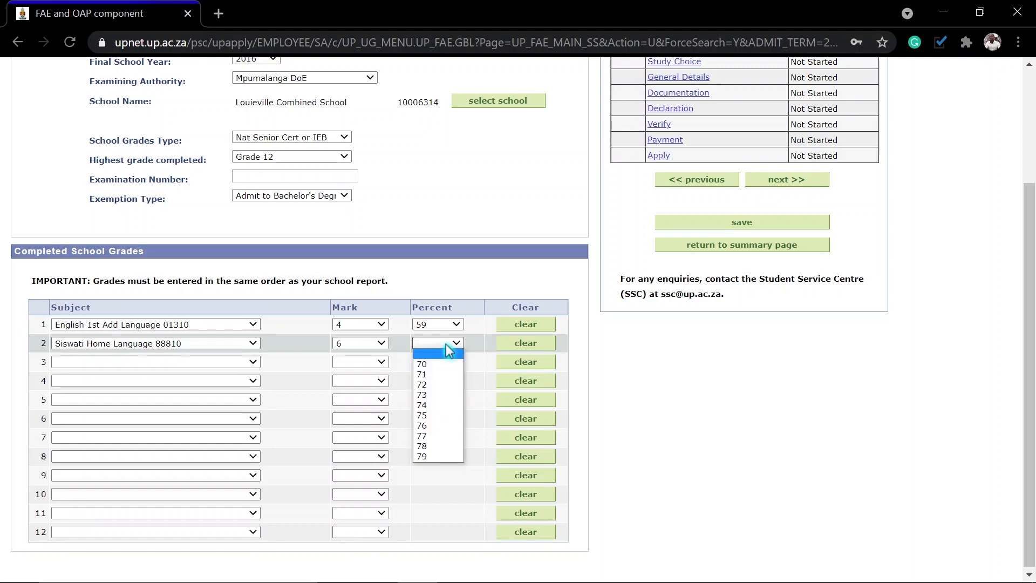
click(425, 425)
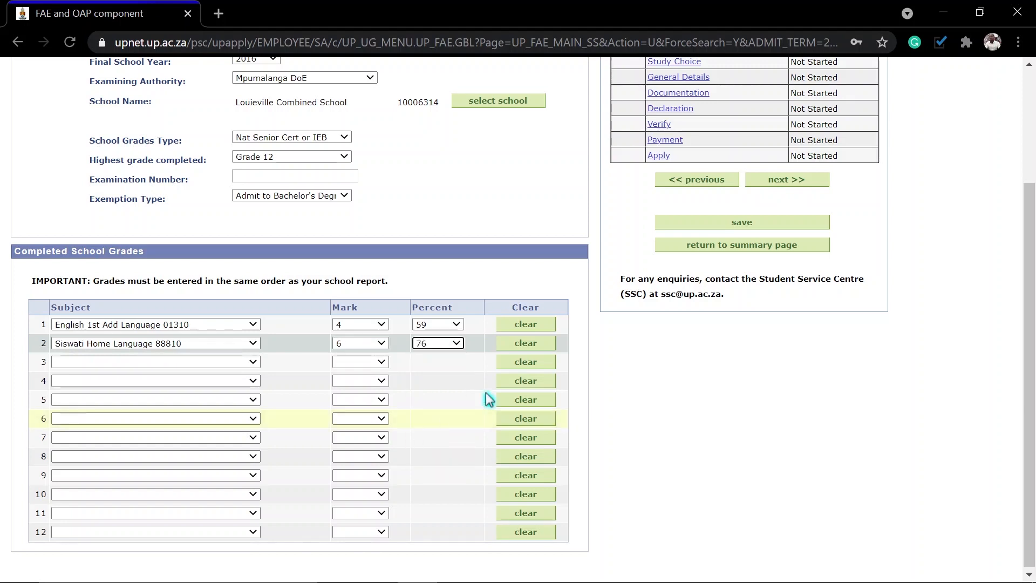
Step: Add Geography (mark 5, 65%) and Life Orientation (mark 5, 64%) in rows 3 and 4
click(255, 361)
text(geo)
click(367, 362)
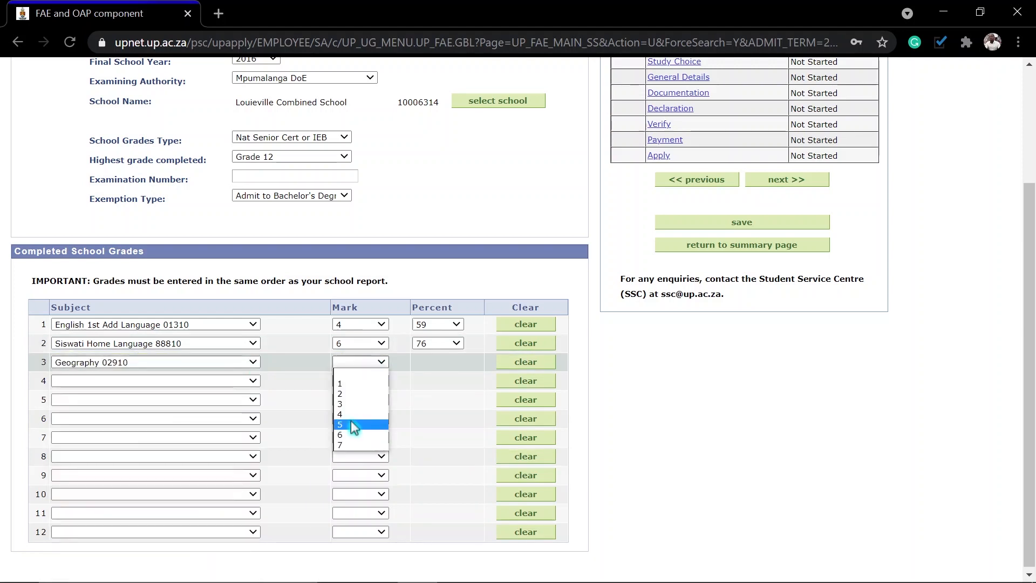
click(353, 425)
click(438, 362)
click(426, 434)
click(138, 381)
text(life)
click(359, 381)
click(351, 442)
click(438, 381)
Step: Set row 5 to Life Sciences with mark 4 and 54%
click(426, 443)
click(173, 401)
text(life)
key(Down)
key(Down)
key(Up)
click(356, 400)
click(347, 451)
click(438, 399)
click(426, 461)
Step: Set row 6 to Mathematics with mark 6 and 76%
click(159, 419)
text(com)
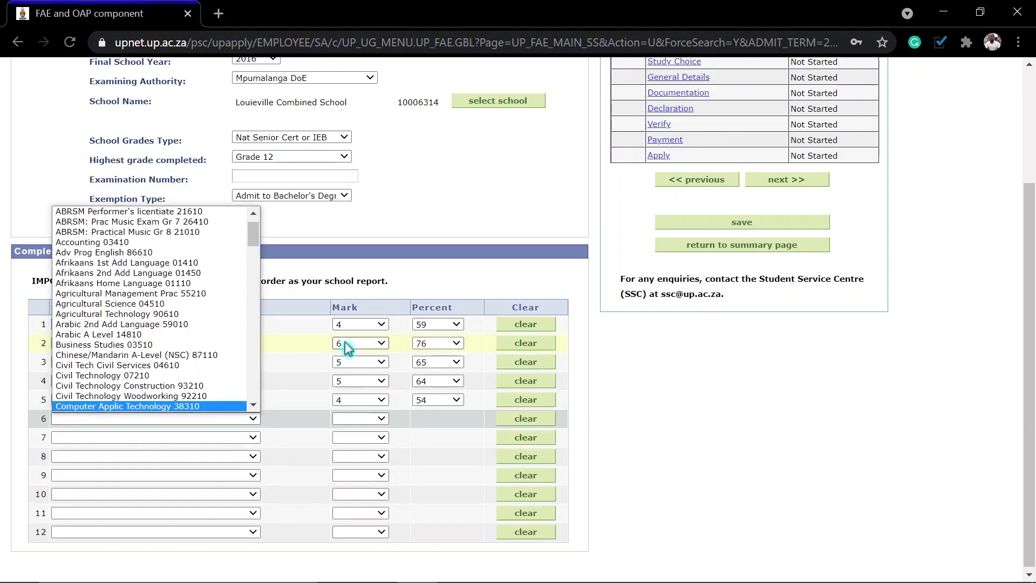
text(math)
key(Down)
key(Down)
key(Down)
key(Return)
click(358, 419)
click(345, 491)
click(438, 419)
click(426, 501)
Step: Set row 7 to Physical Science with mark 6 and 76%, then save the grades
click(155, 442)
text(p)
click(109, 420)
click(358, 437)
click(347, 511)
click(438, 437)
click(424, 522)
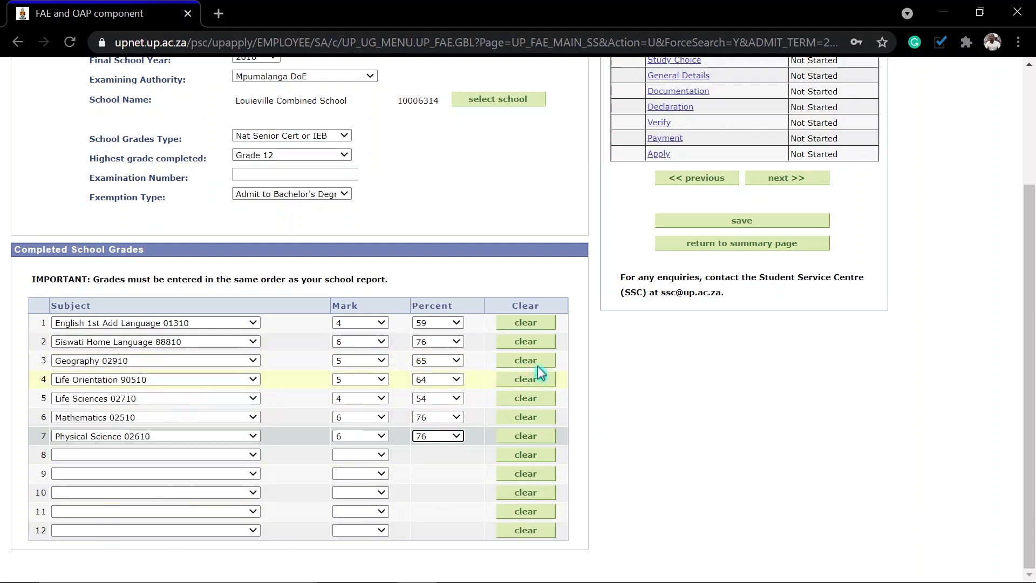
click(744, 220)
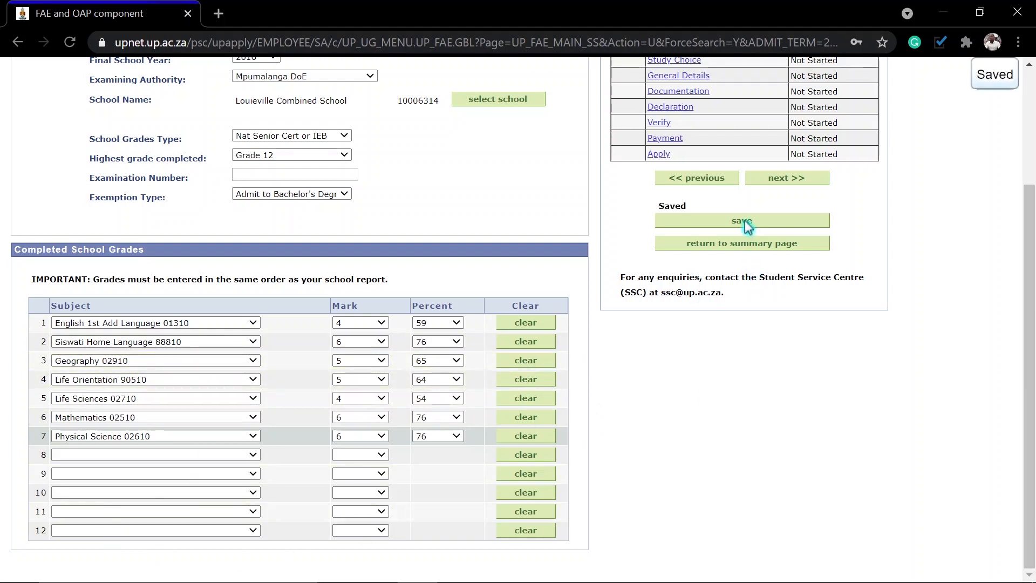
scroll(919, 213, up, 1)
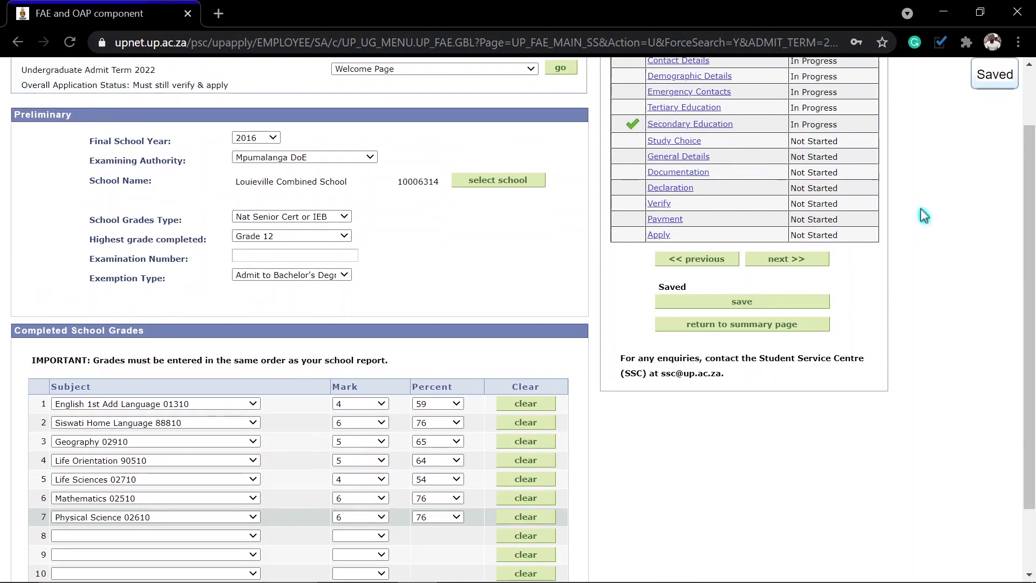
Step: On Study Choice, search programmes and select Computer Science (12134001) as the first choice
click(787, 259)
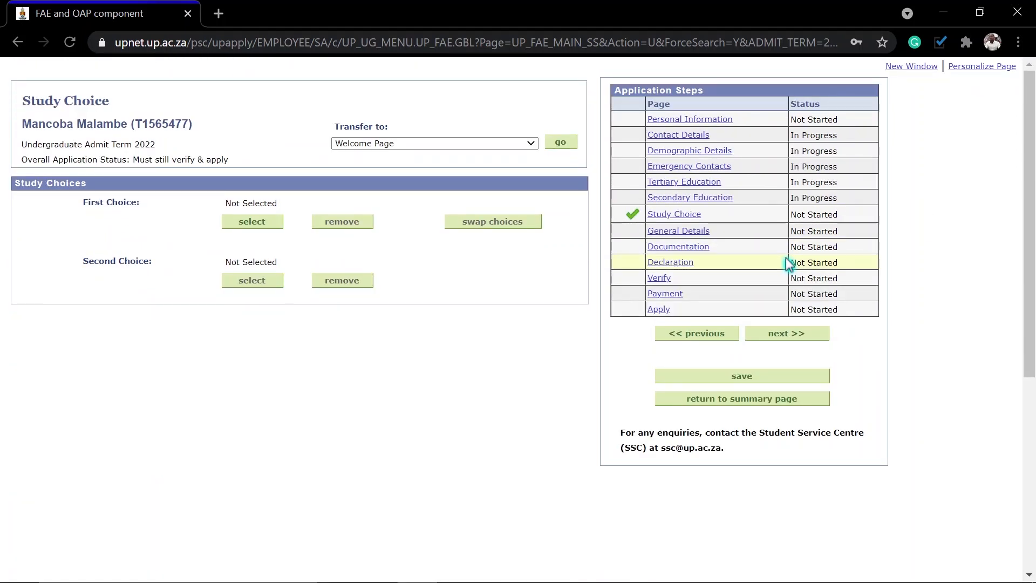
click(254, 222)
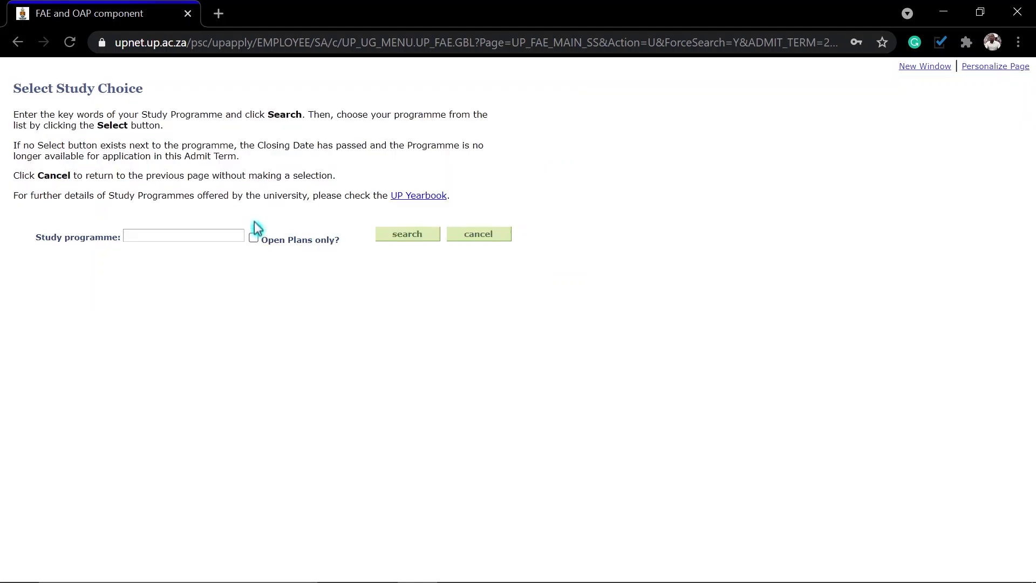
click(157, 236)
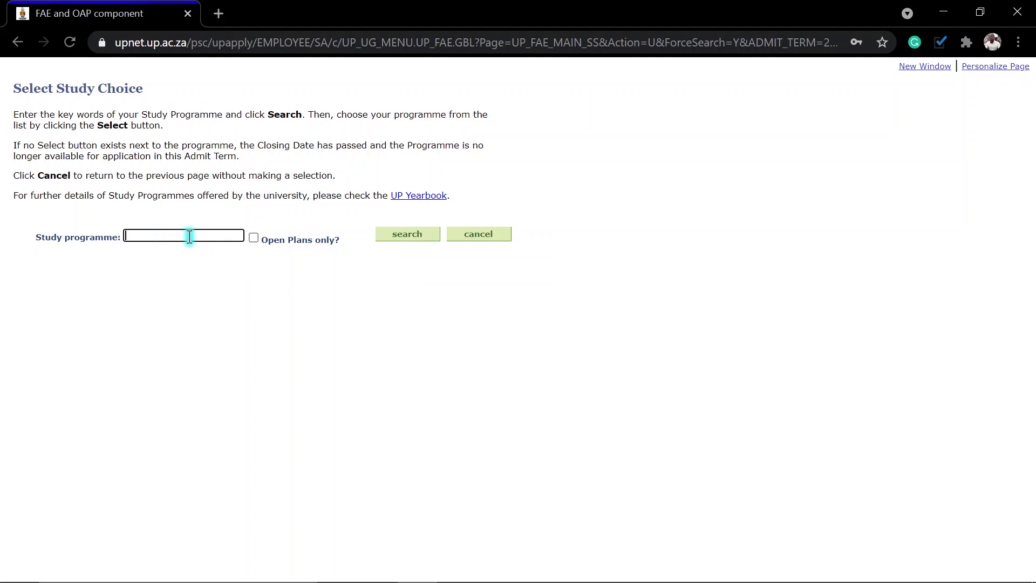
click(401, 234)
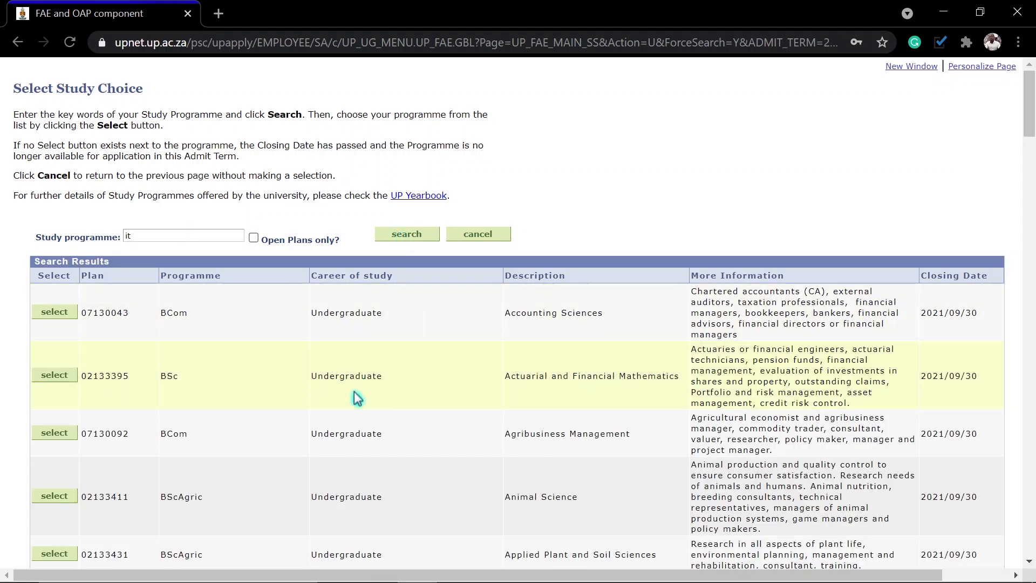
scroll(980, 430, down, 15)
scroll(986, 426, down, 8)
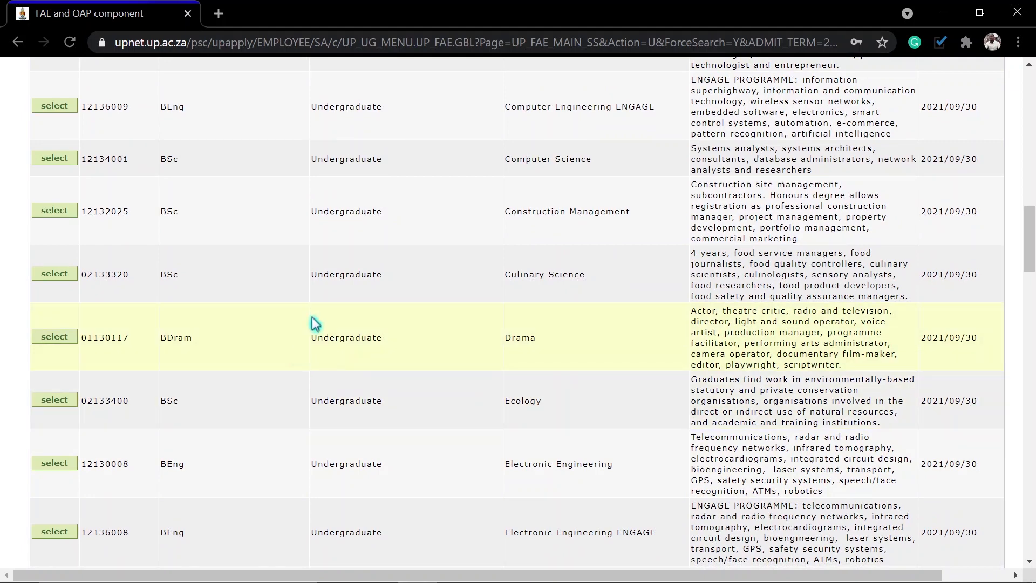
scroll(367, 450, down, 3)
scroll(367, 450, down, 5)
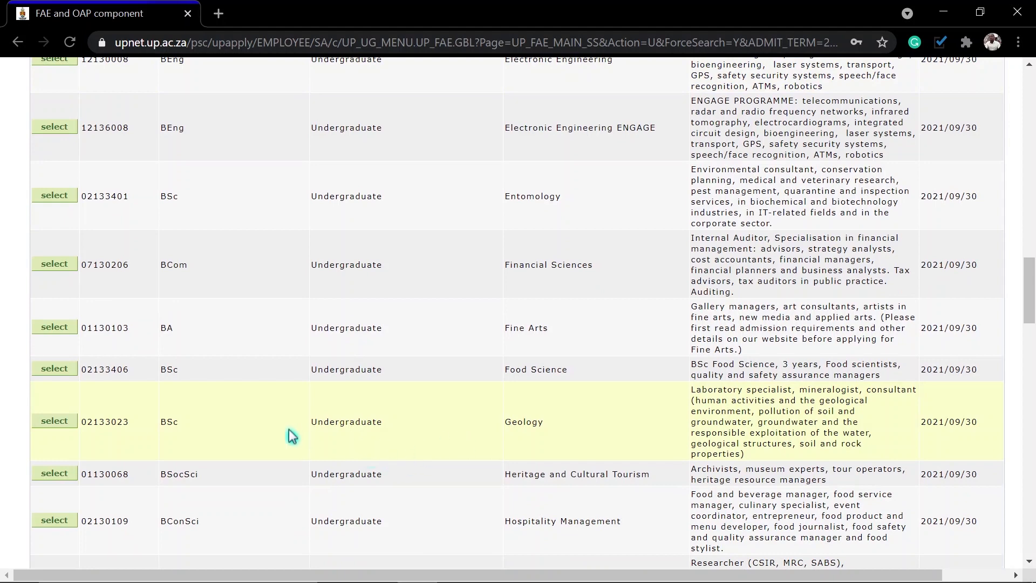
scroll(380, 423, up, 6)
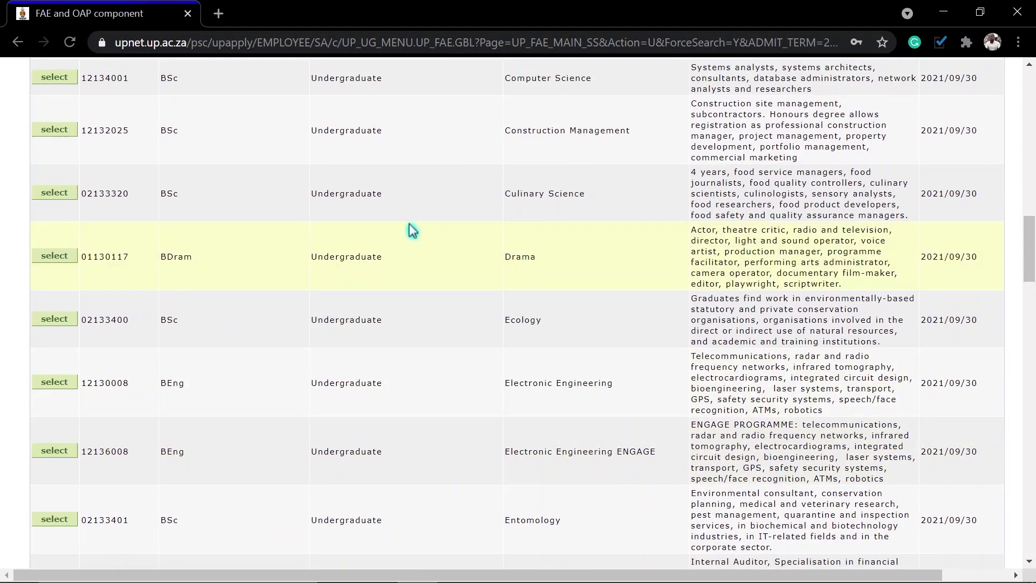
scroll(410, 226, up, 2)
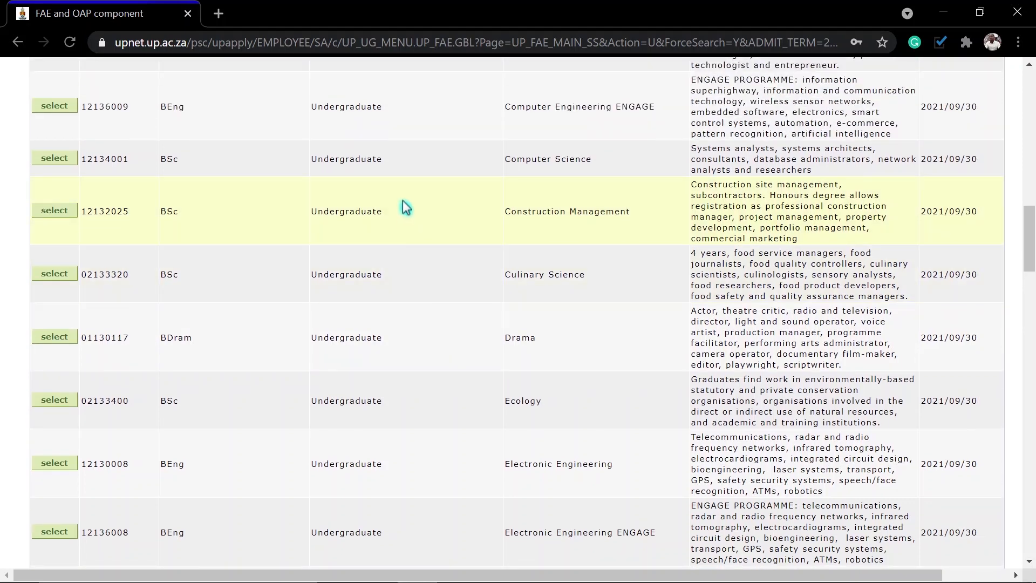
scroll(404, 206, up, 3)
scroll(356, 222, down, 2)
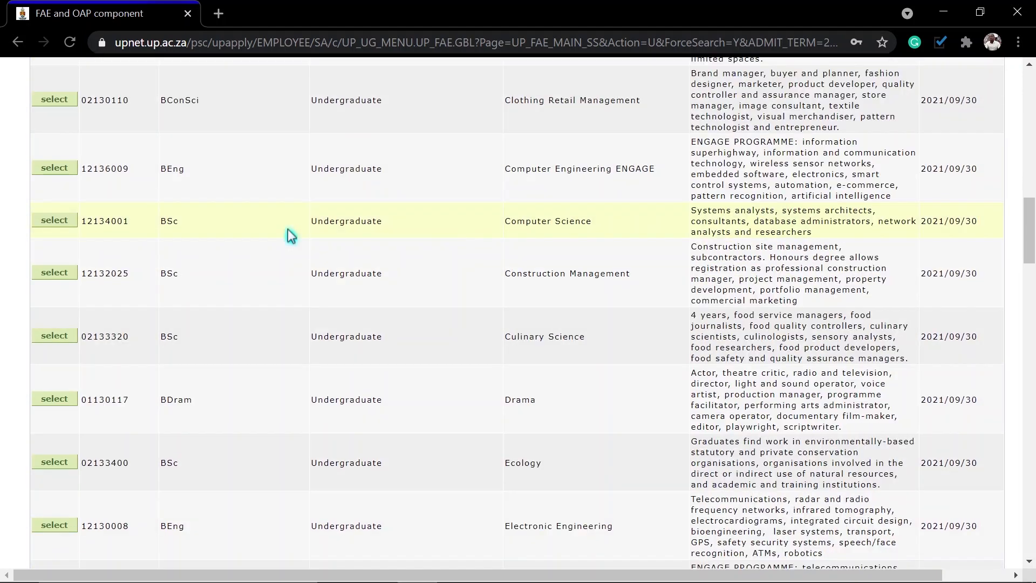
click(55, 219)
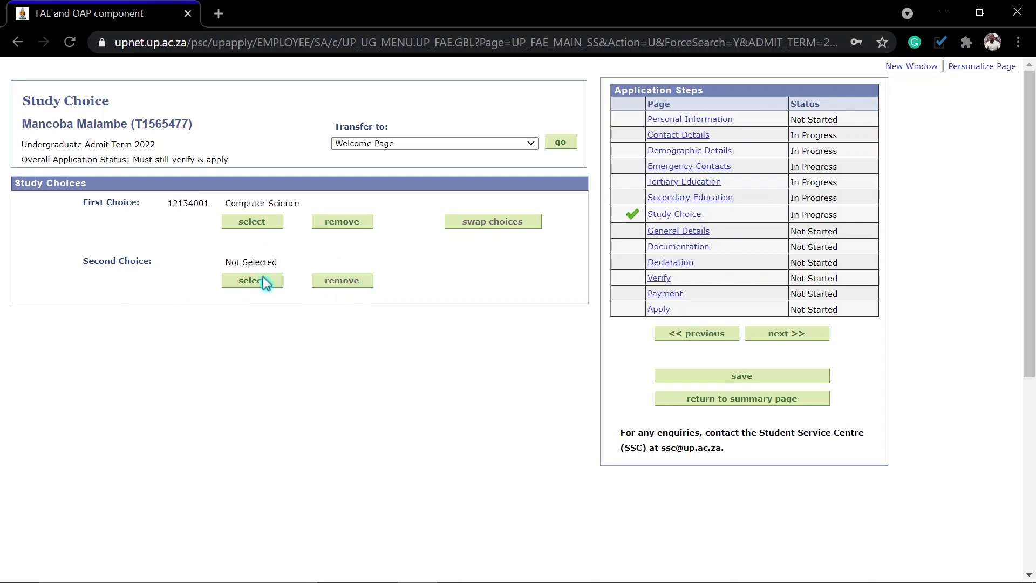
Step: Search 'industrial', select Industrial Engineering (12130001) as second choice, and save the study choices
click(262, 281)
click(189, 237)
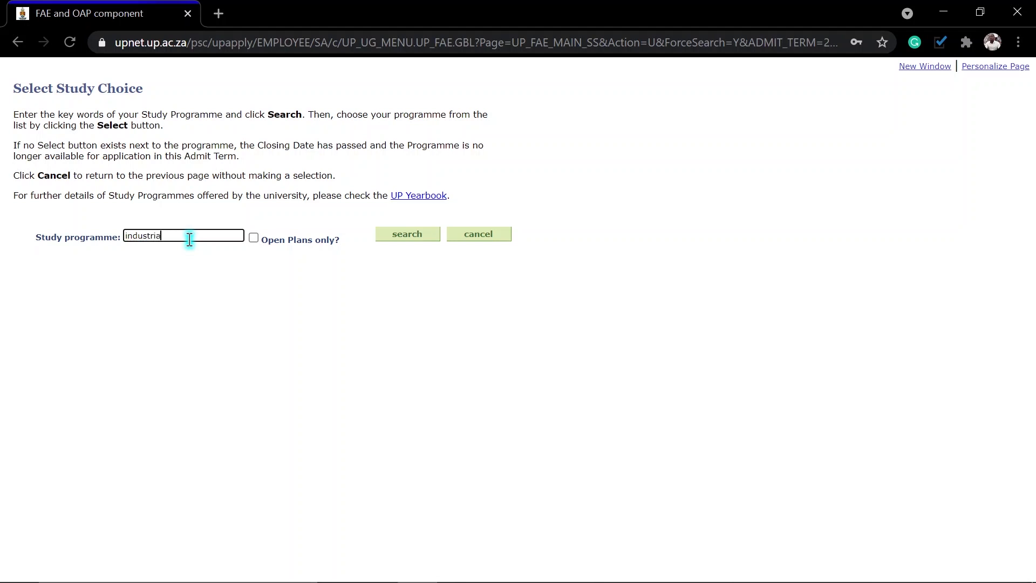
click(404, 236)
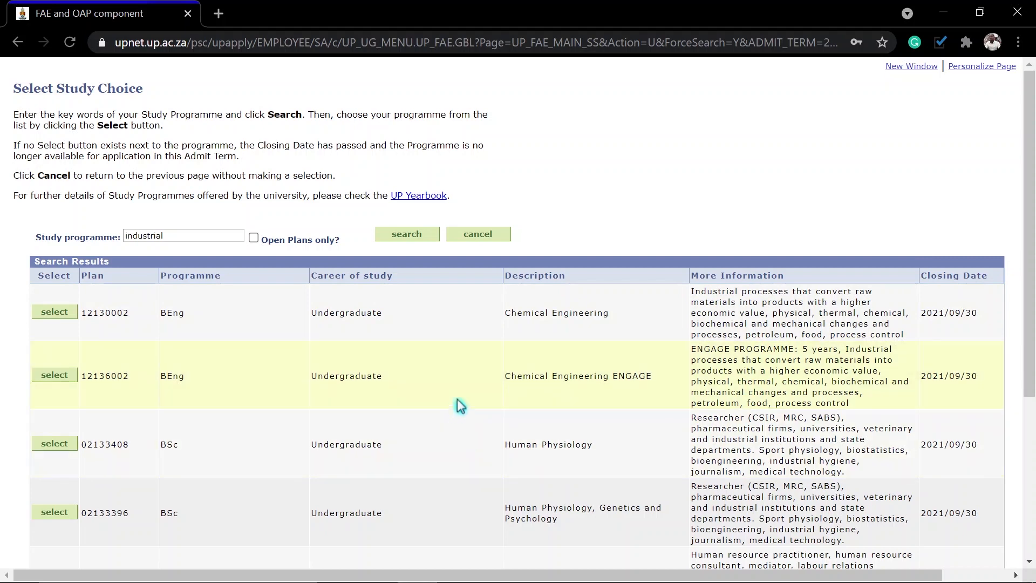
scroll(565, 416, down, 5)
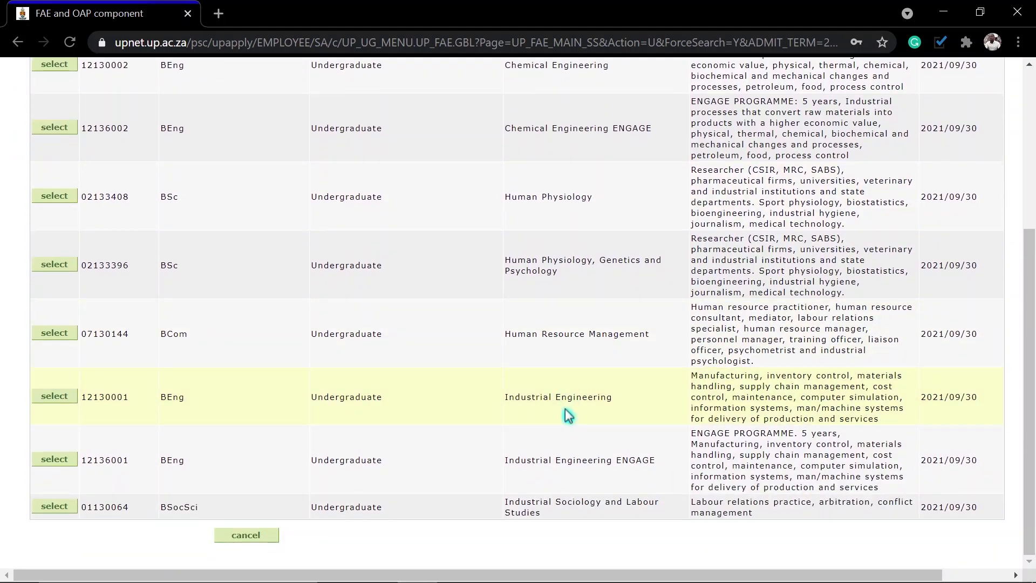
click(53, 396)
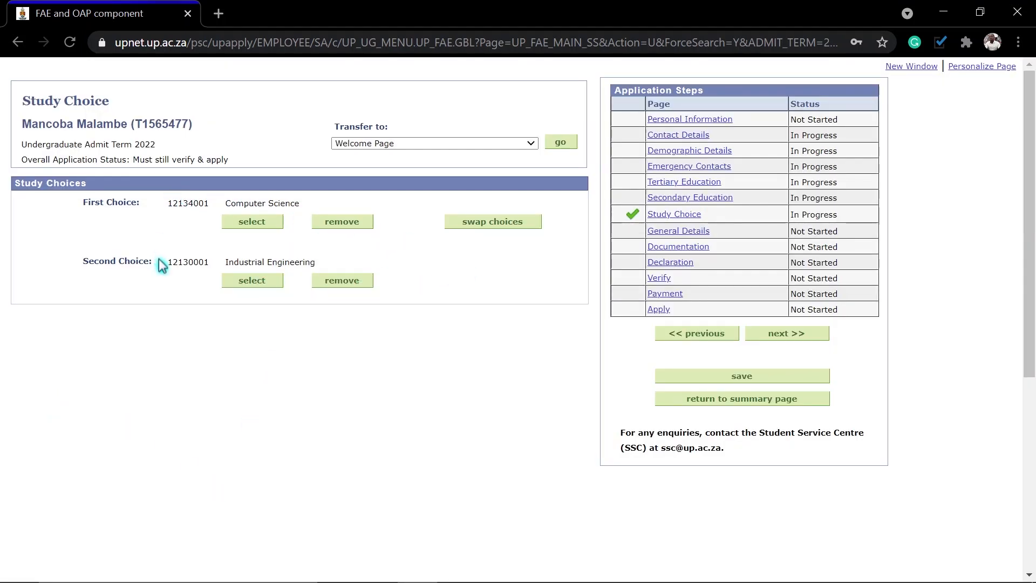
click(734, 382)
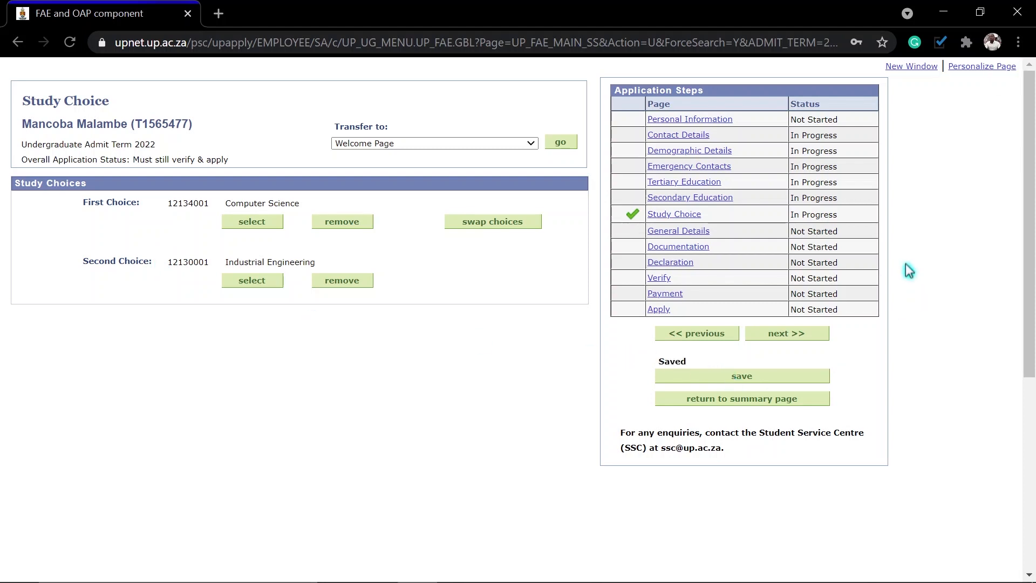
click(781, 334)
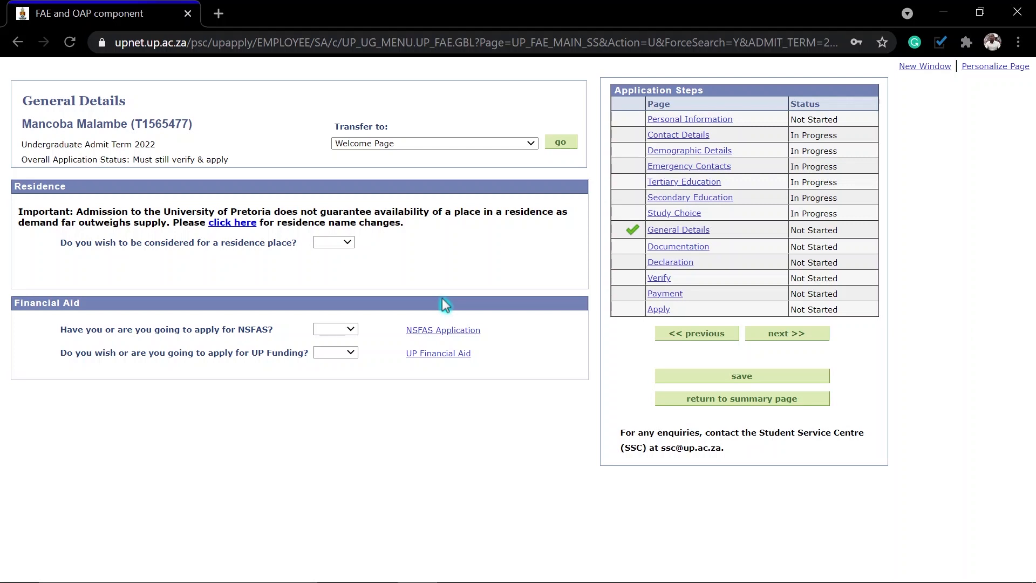
Step: Read through the 2019 residence name changes PDF, then return to the application form
click(239, 230)
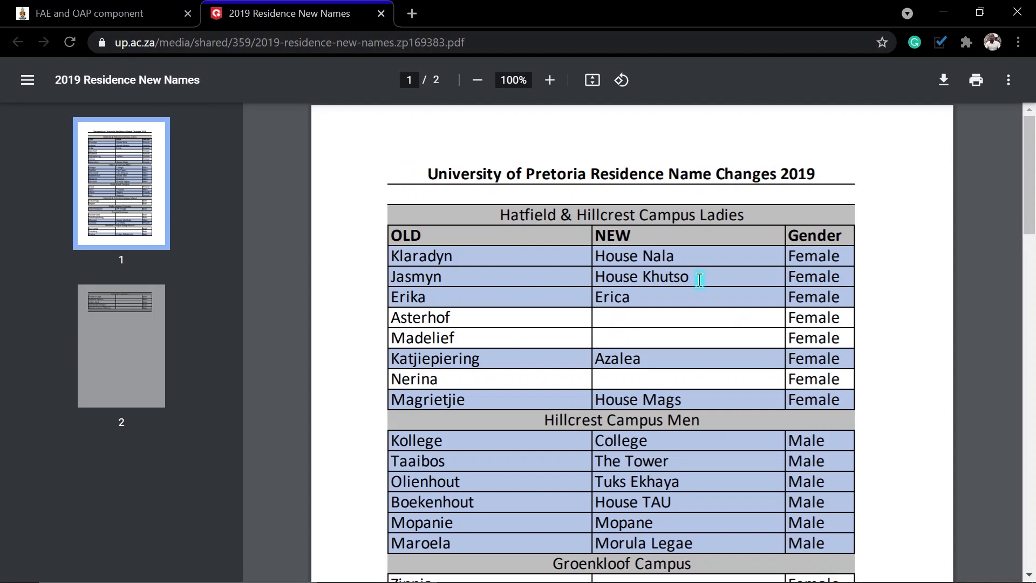
scroll(700, 279, down, 6)
scroll(832, 226, up, 6)
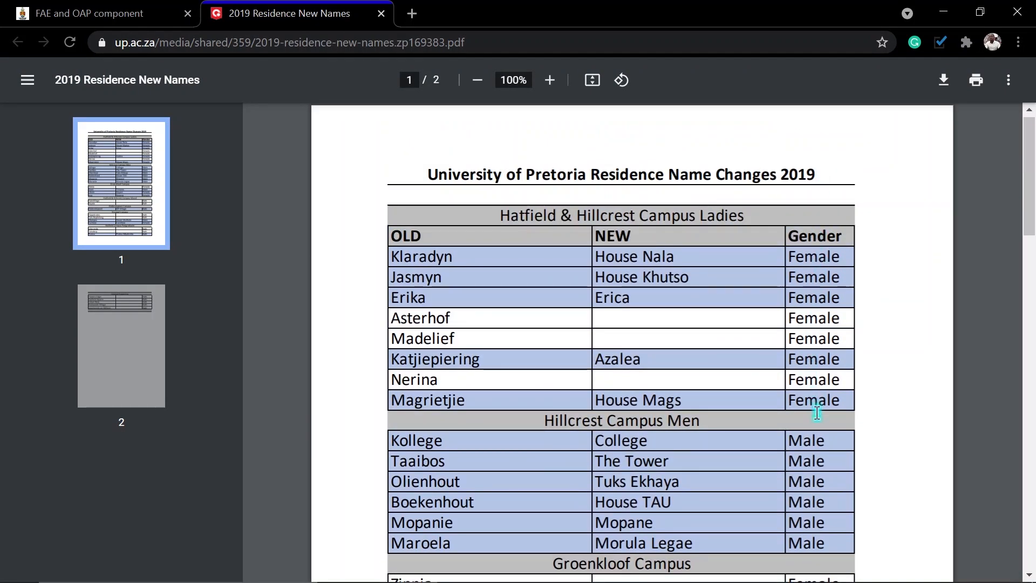
scroll(817, 408, down, 9)
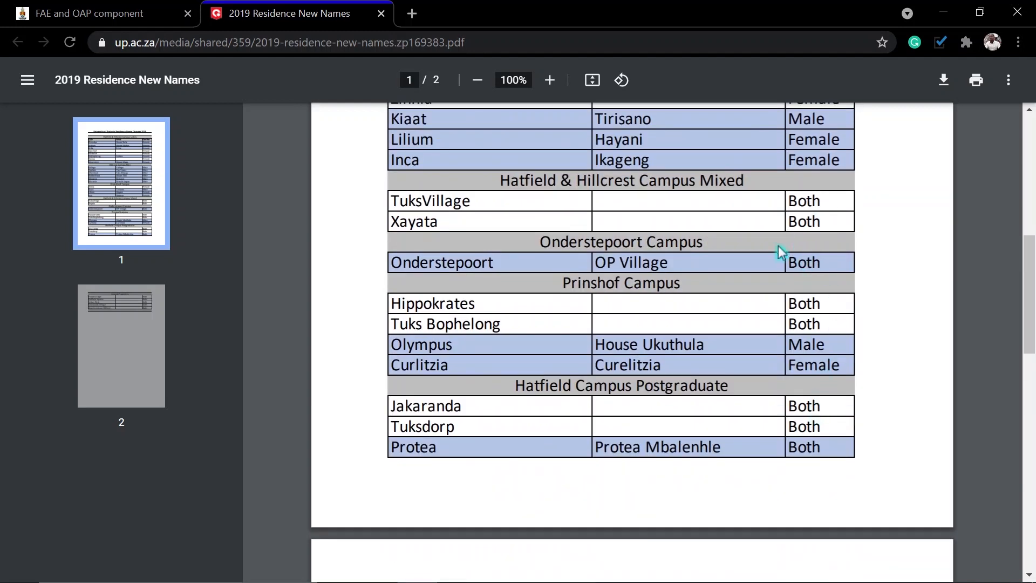
click(381, 13)
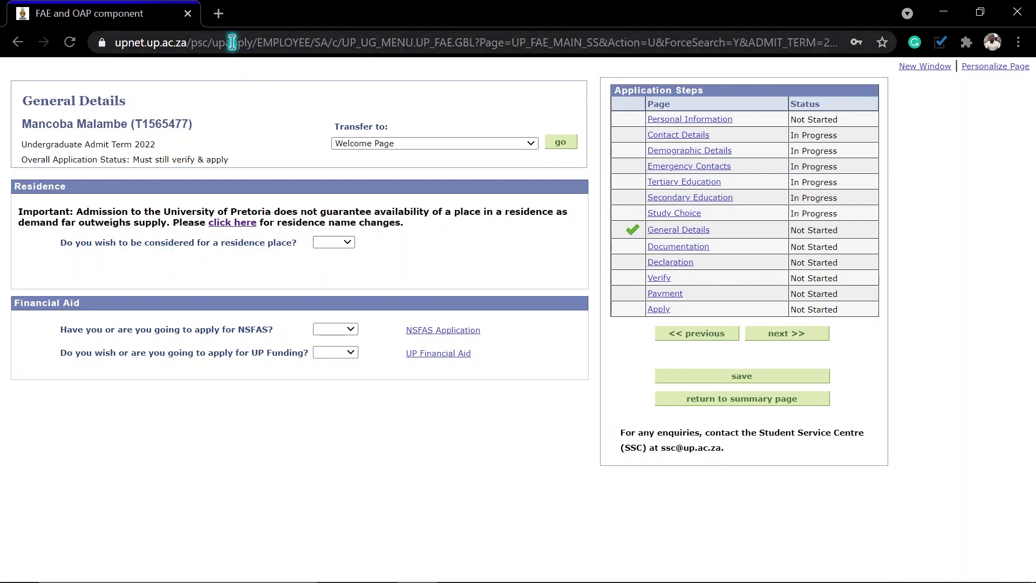
click(234, 224)
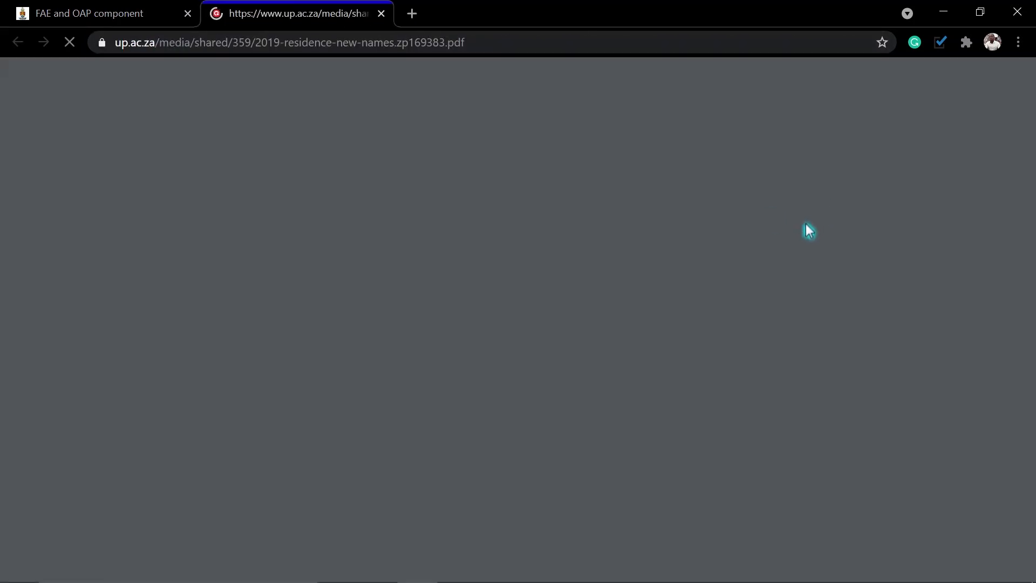
scroll(826, 479, down, 5)
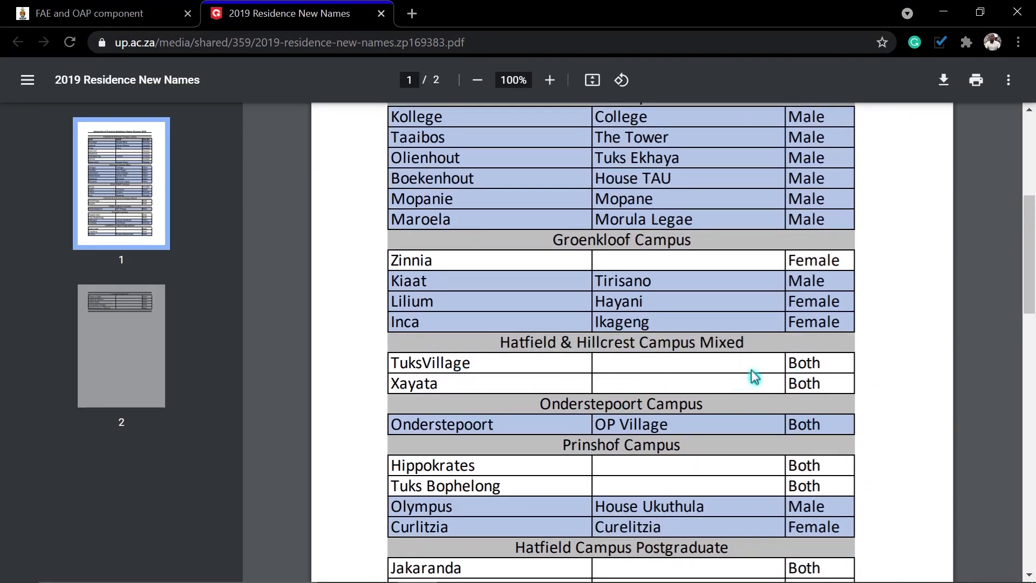
scroll(755, 376, down, 3)
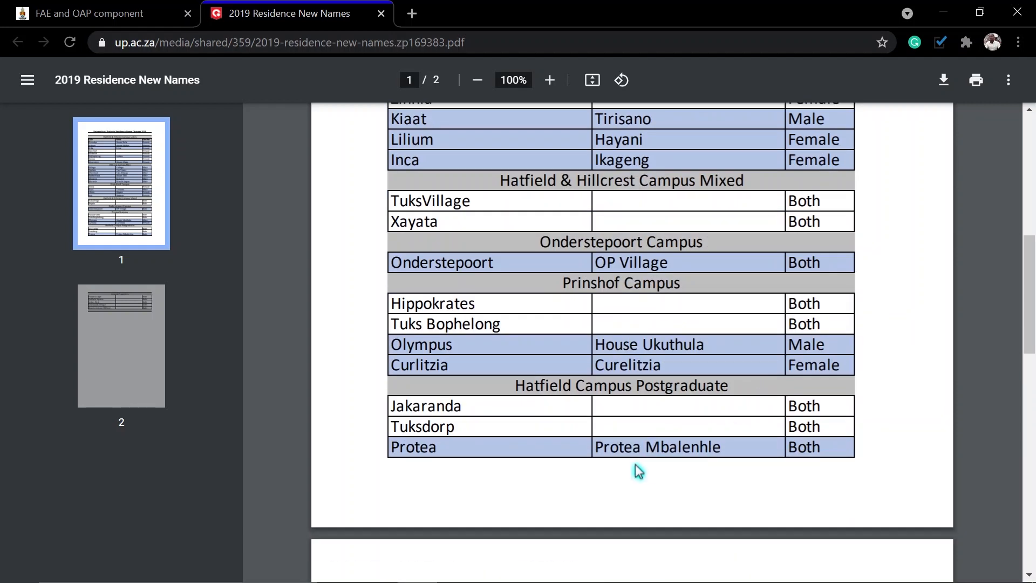
click(139, 15)
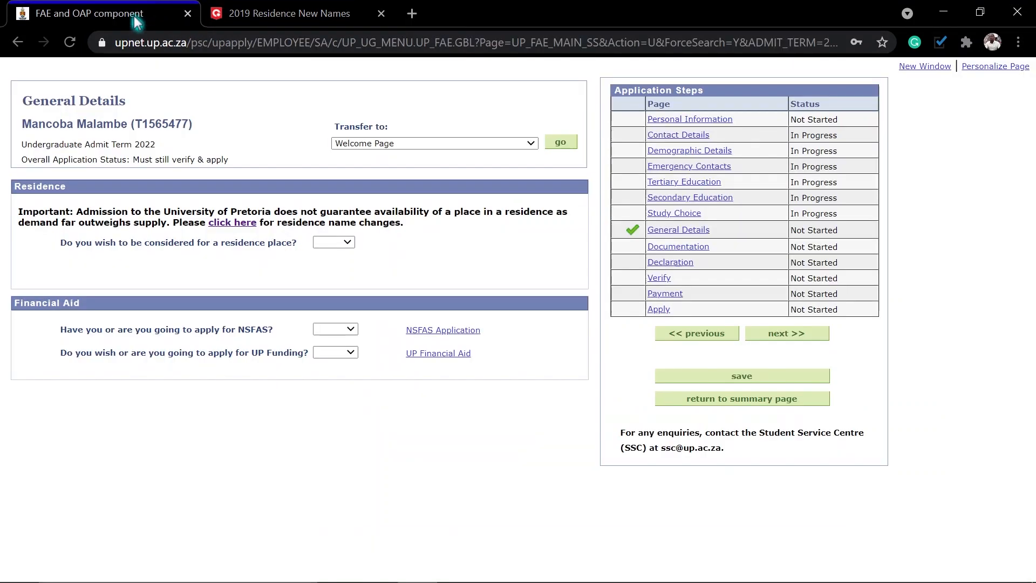
Step: Request a residence place with TuksVillage as the preferred residence
click(335, 242)
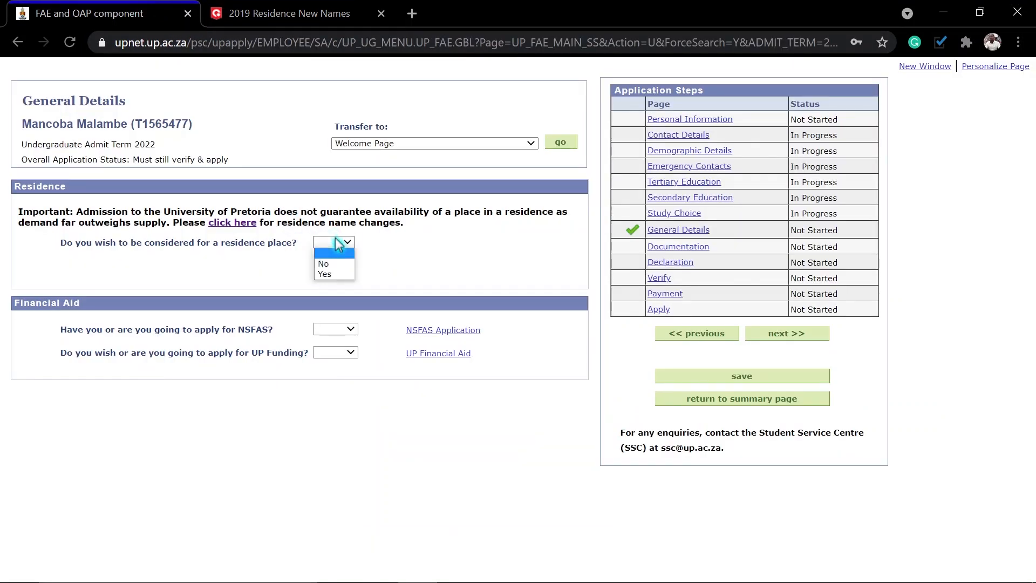
click(329, 273)
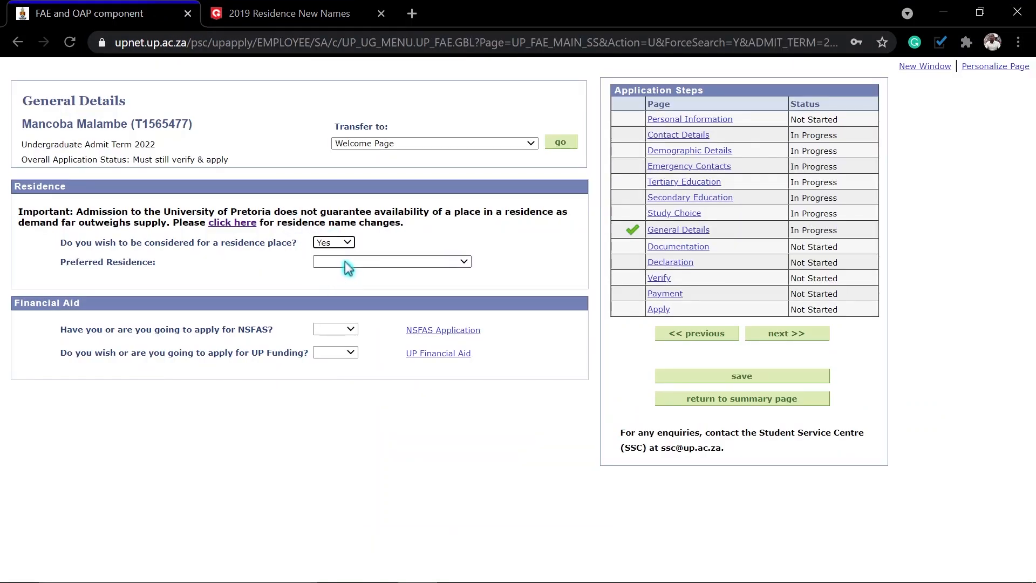
click(334, 264)
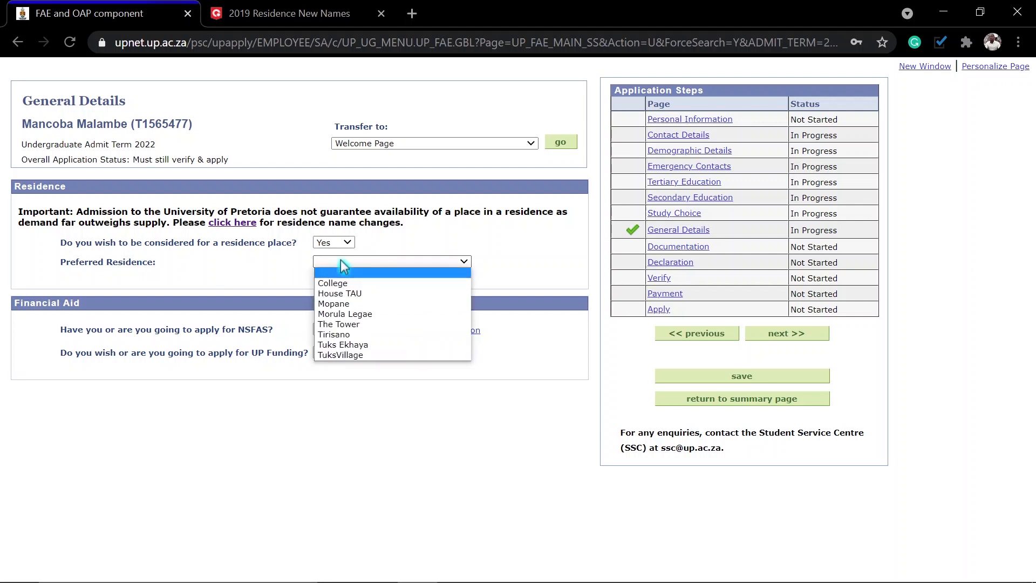
click(341, 354)
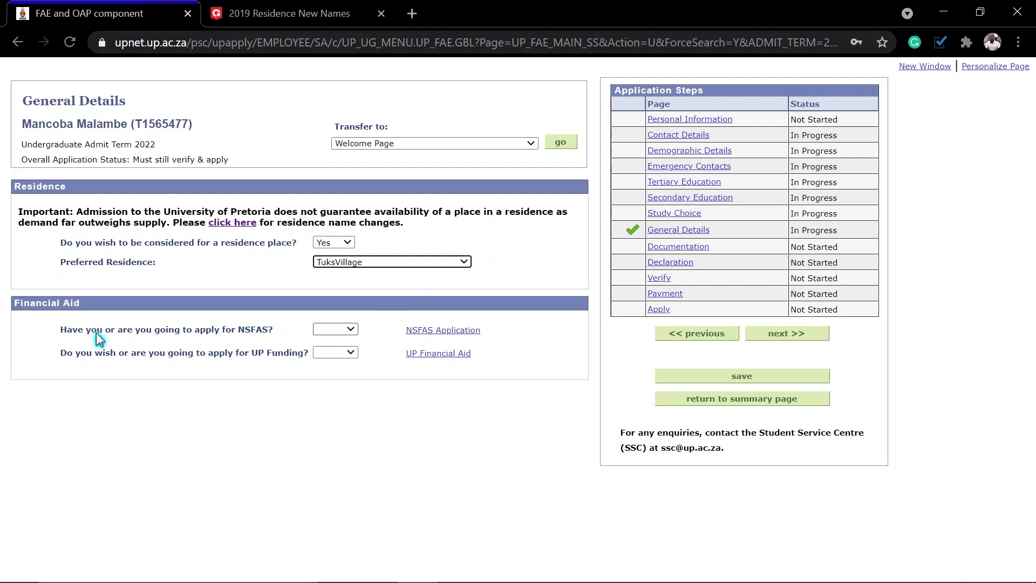
Step: Answer Yes to both NSFAS and UP Funding, then save General Details
click(348, 334)
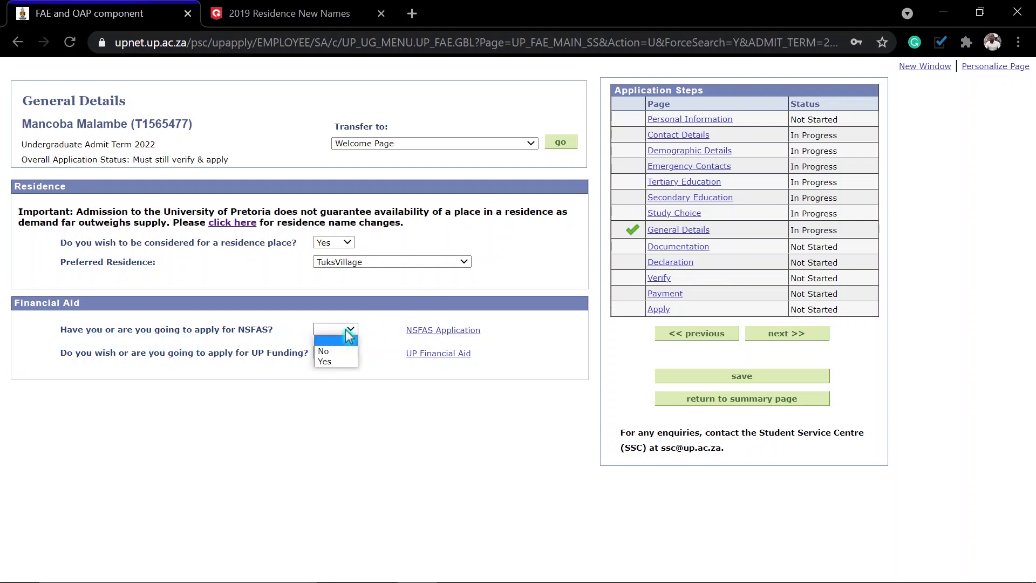
click(326, 352)
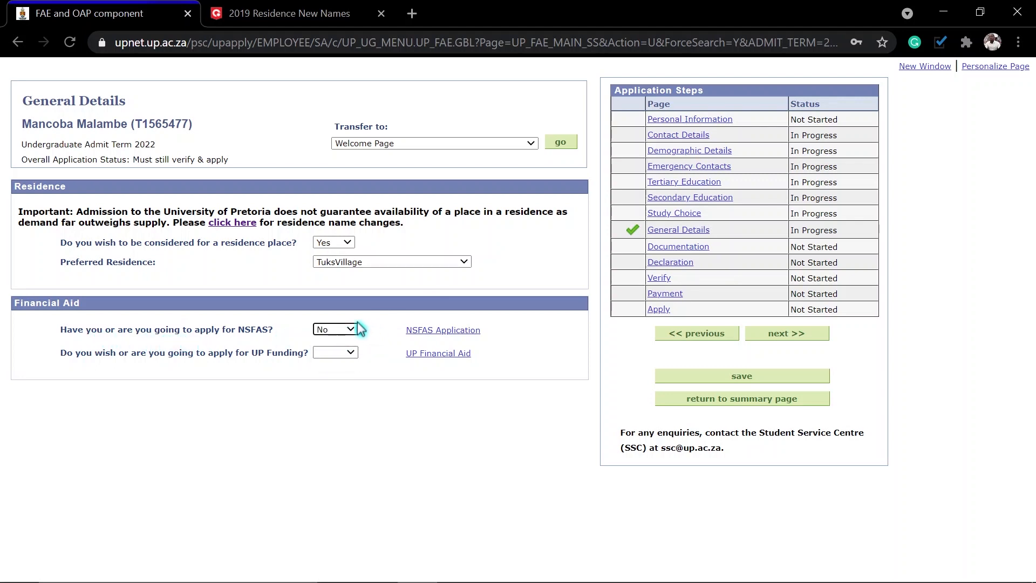
click(446, 338)
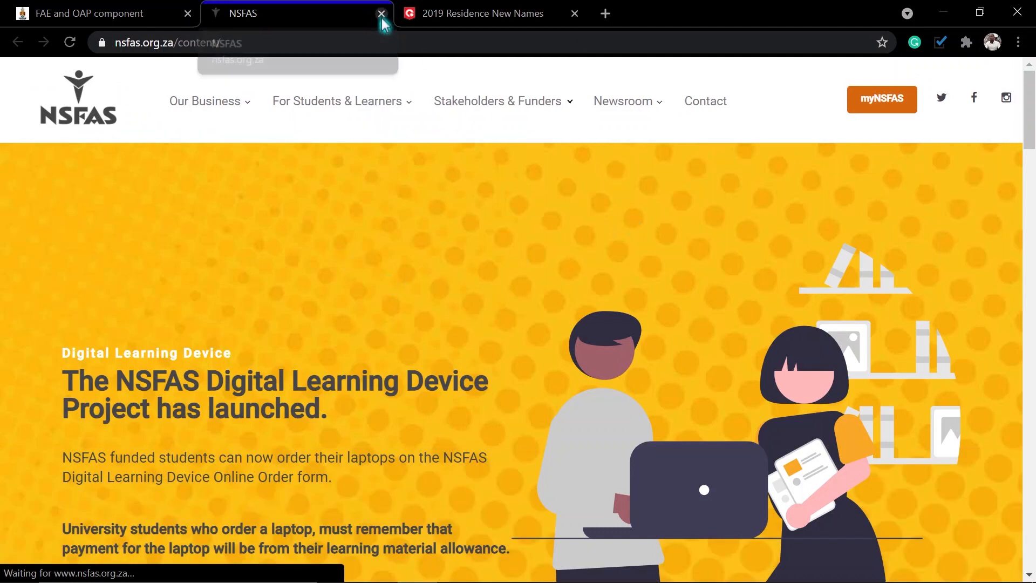
click(381, 13)
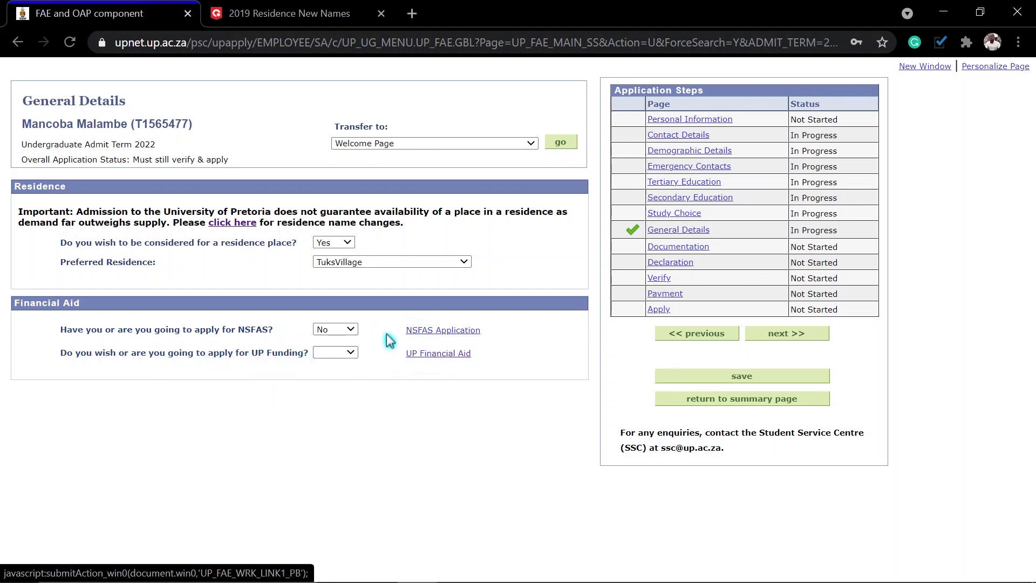
click(341, 354)
click(337, 382)
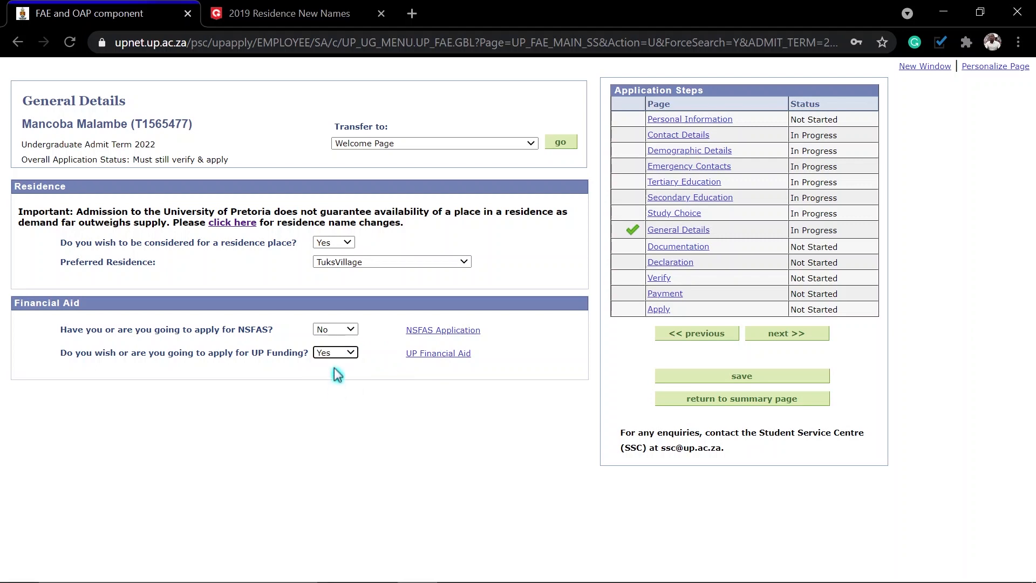
click(337, 330)
click(329, 360)
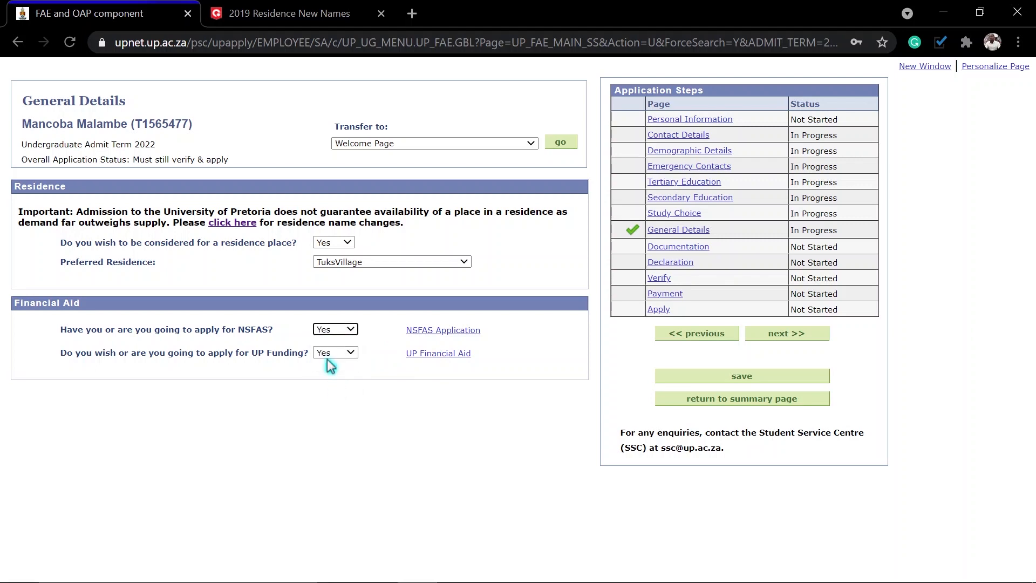
click(734, 378)
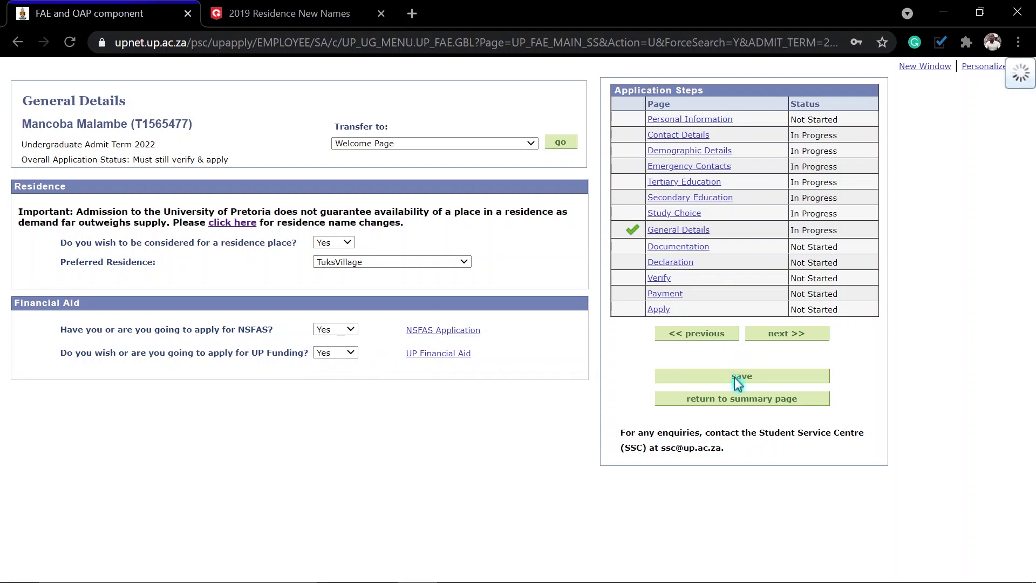
click(795, 337)
Step: Upload the SA National ID PDF
scroll(431, 254, down, 1)
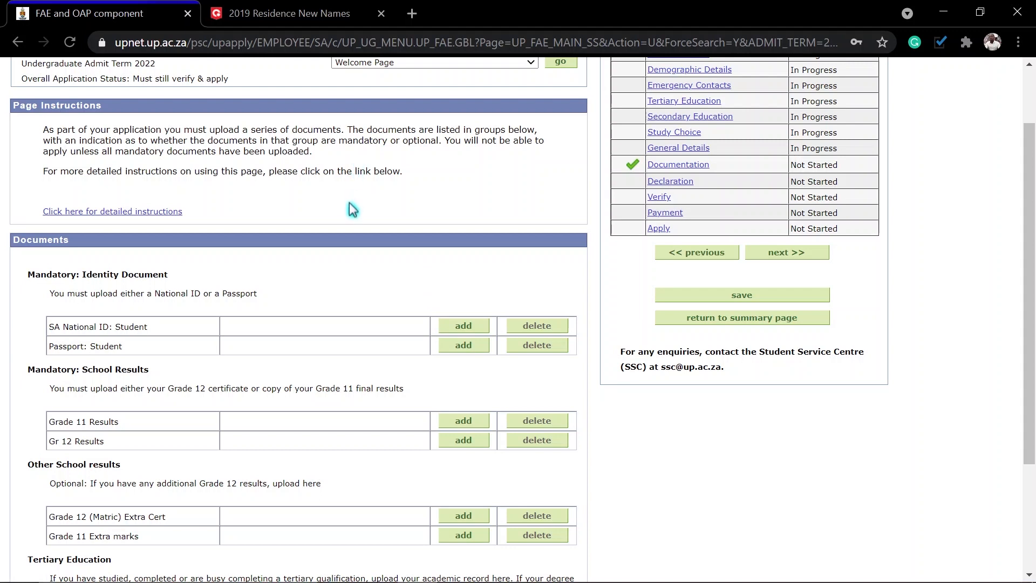
scroll(349, 202, down, 1)
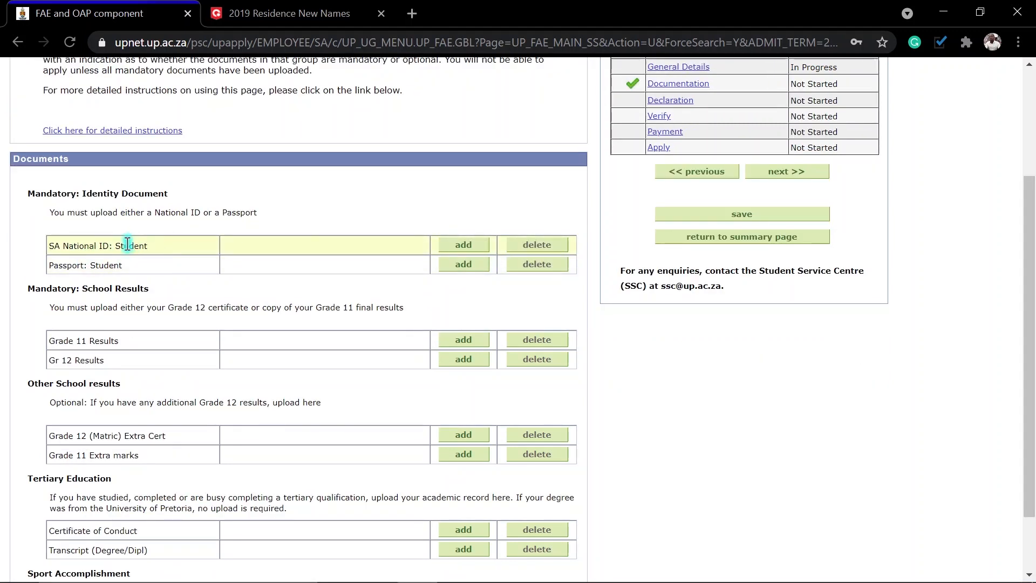
click(468, 244)
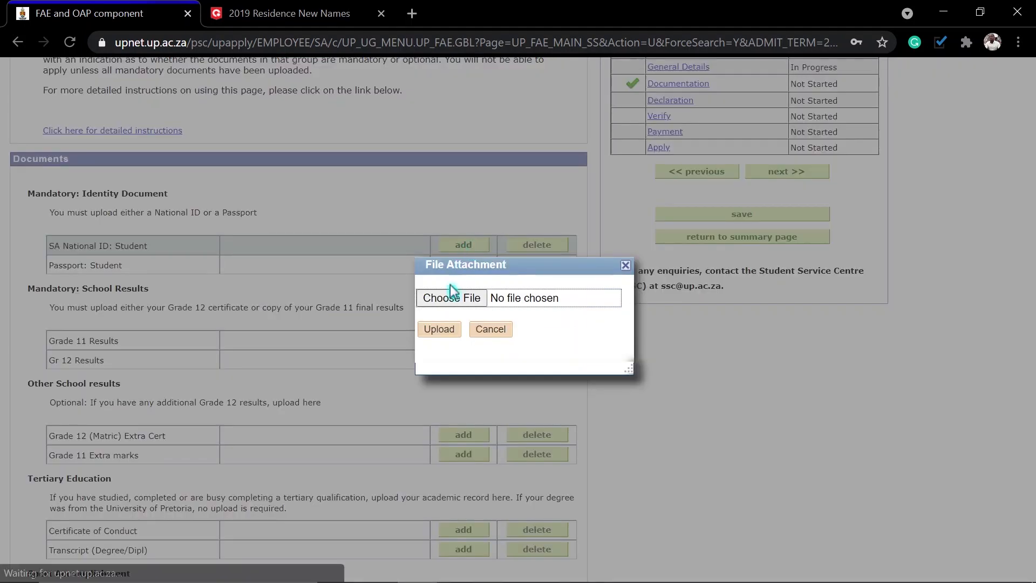
click(449, 299)
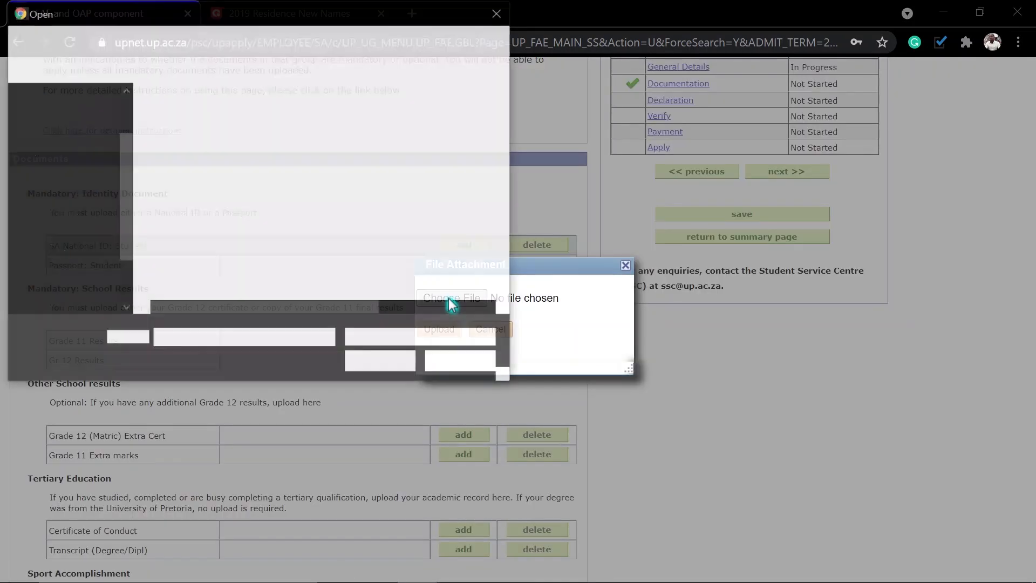
scroll(70, 278, down, 2)
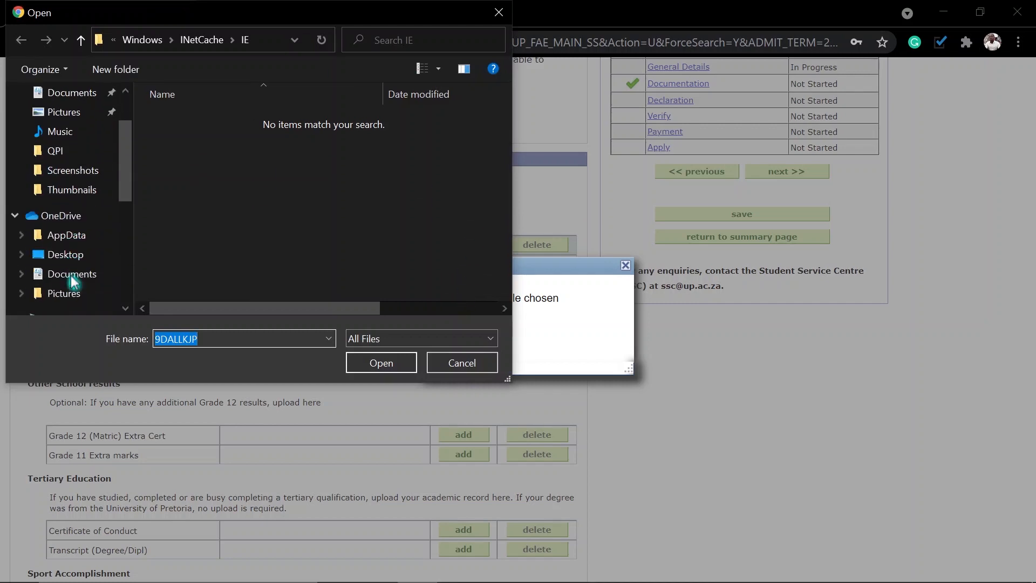
scroll(72, 280, down, 3)
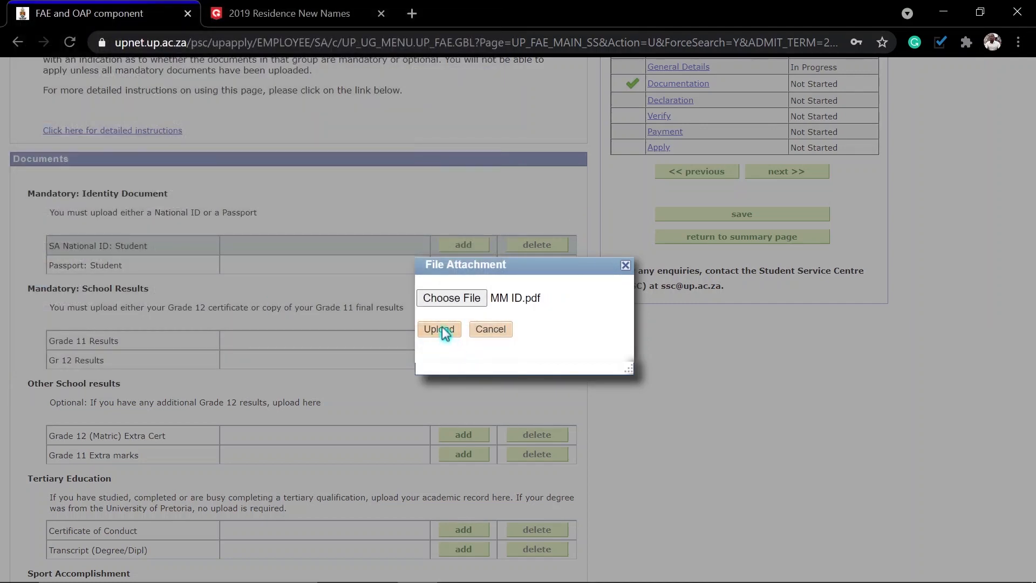
click(439, 329)
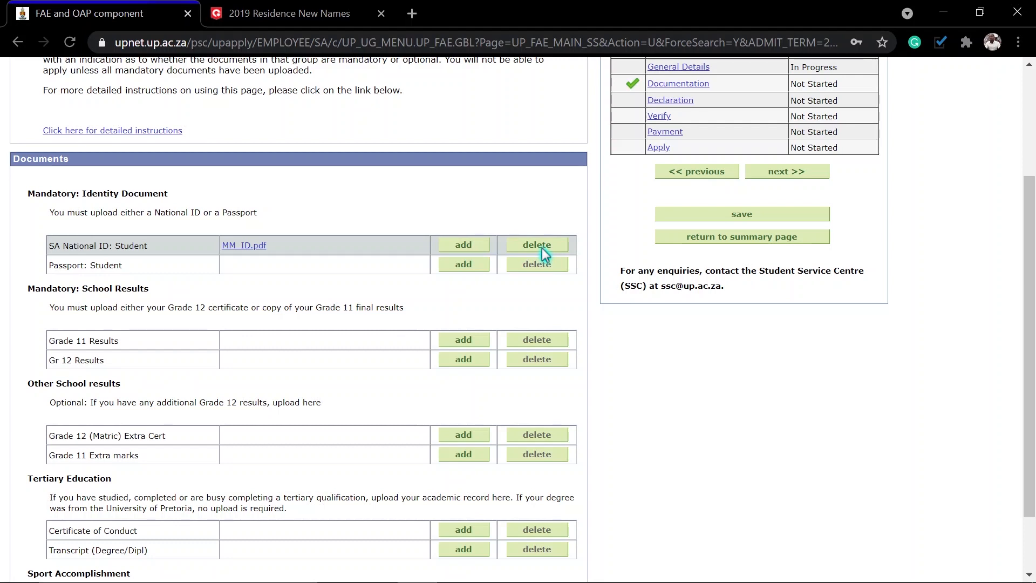
Step: Start attaching the Grade 12 results, browsing the user's folder for the file
click(463, 362)
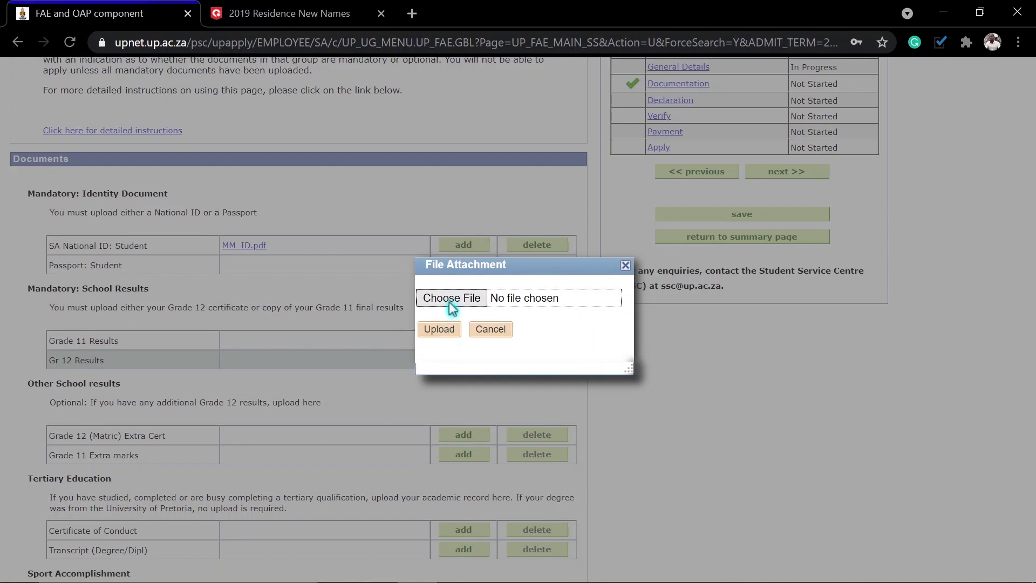
click(451, 299)
scroll(88, 247, down, 2)
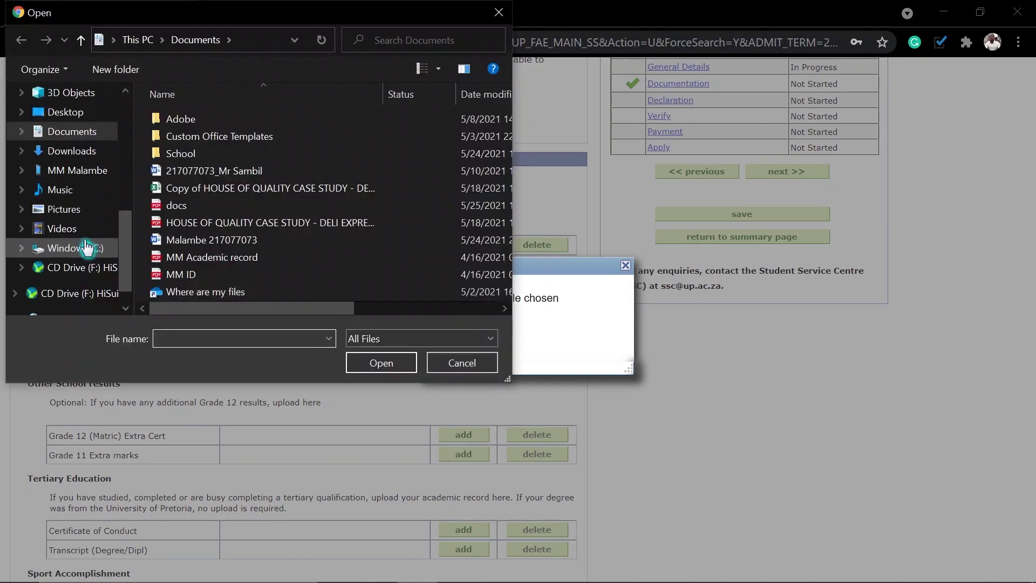
scroll(87, 247, down, 1)
click(65, 141)
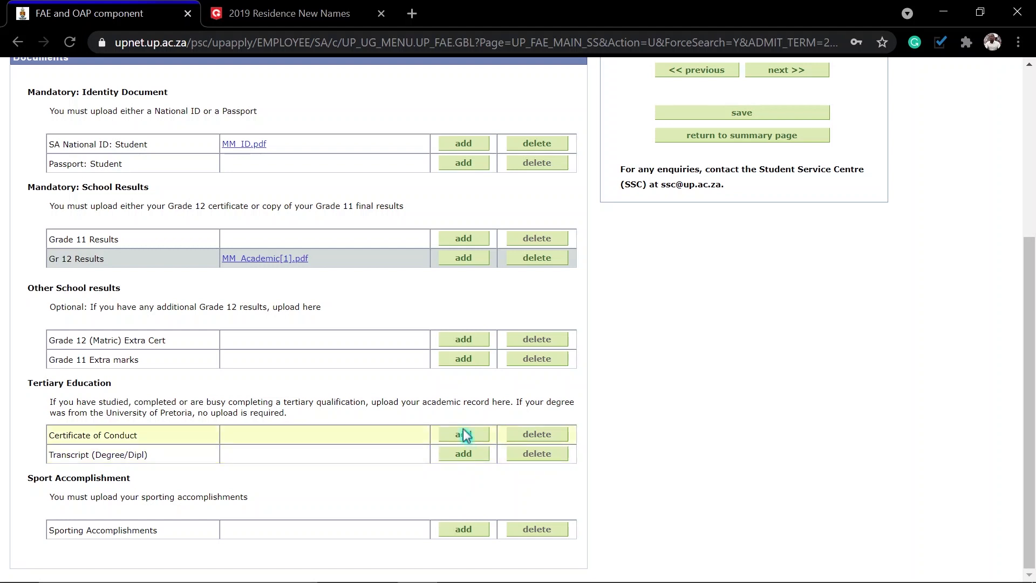
Step: Upload the transcript PDF
click(463, 460)
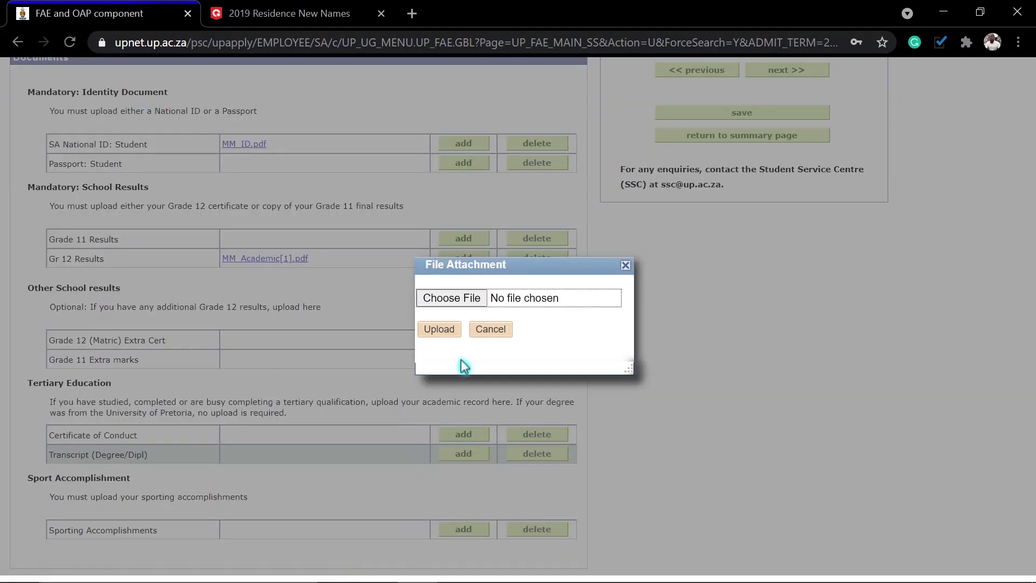
click(447, 298)
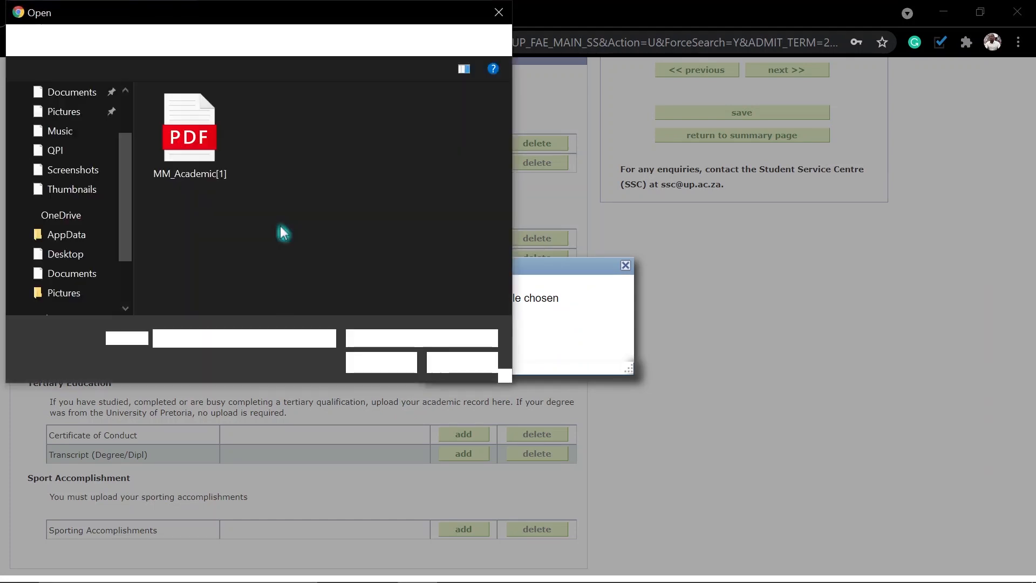
double_click(204, 167)
click(445, 329)
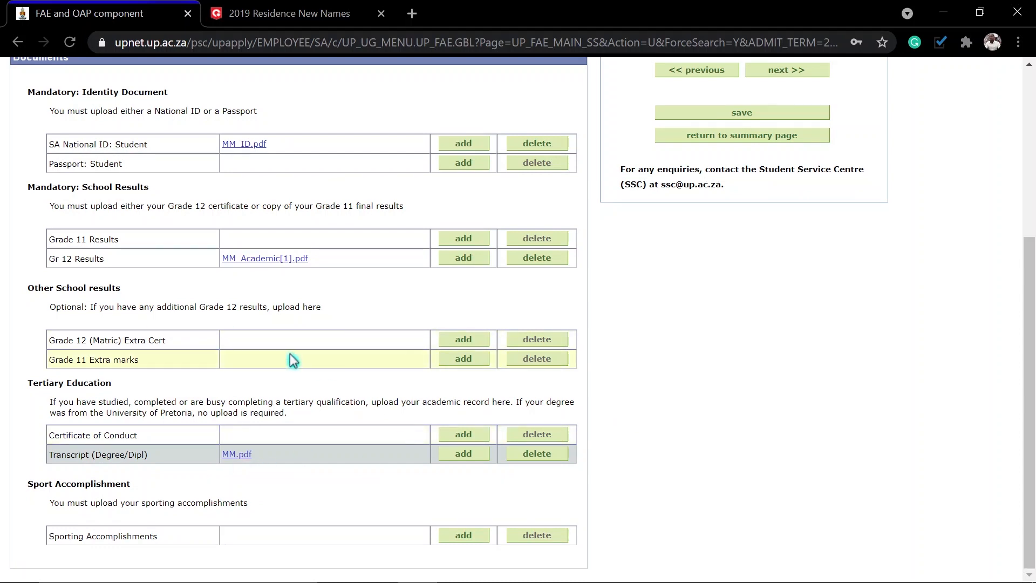
Step: Save the Documentation page and continue to the Declaration step
click(752, 115)
scroll(904, 224, up, 3)
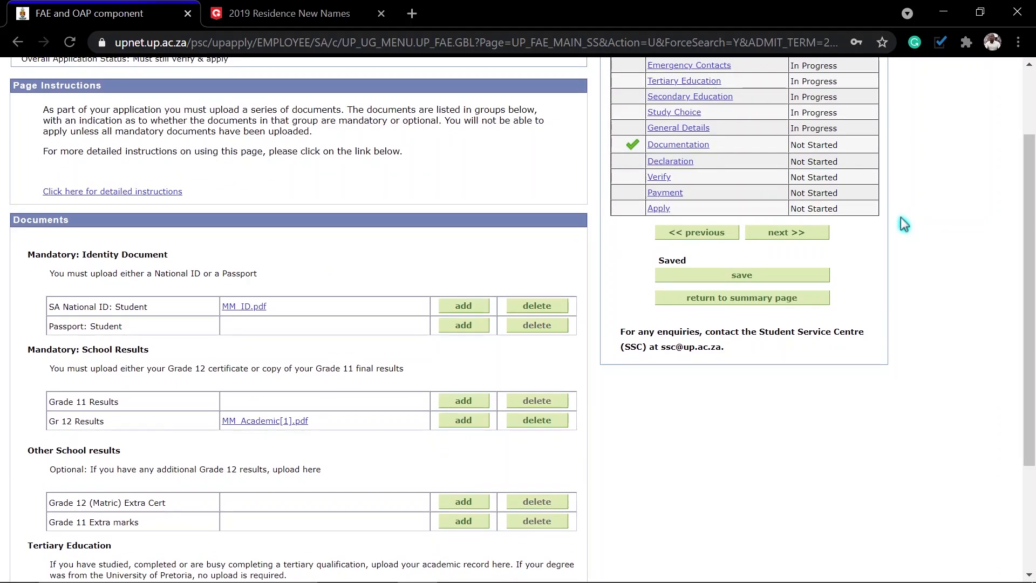
click(785, 234)
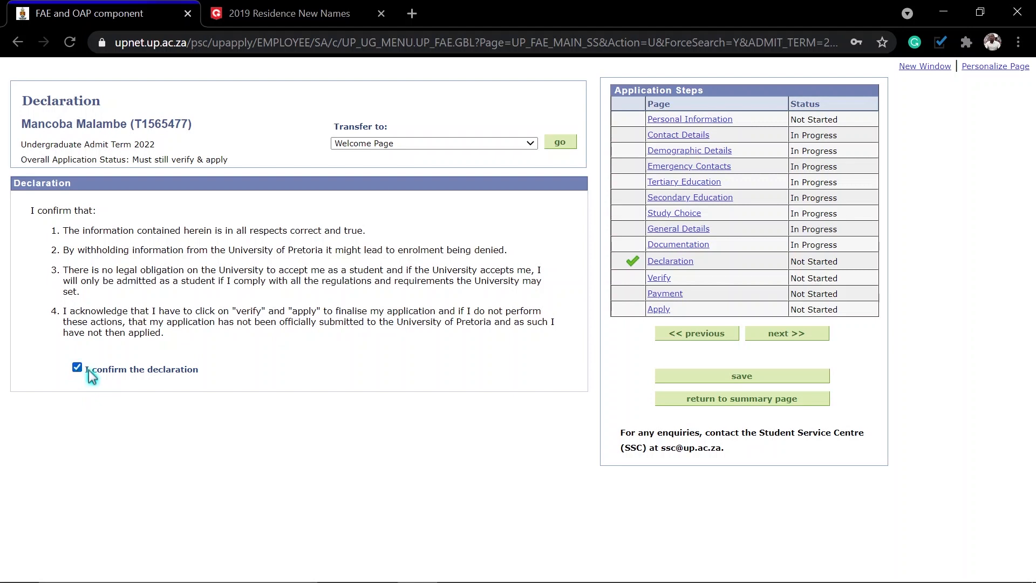
Step: Save the confirmed declaration, verify the application with no errors, and save before continuing to Payment
click(726, 375)
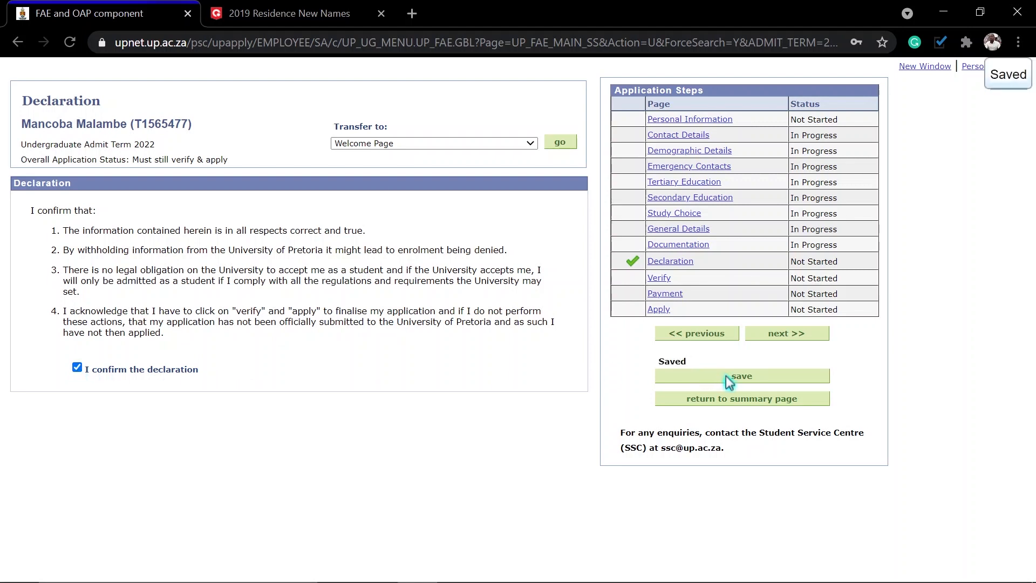
click(785, 333)
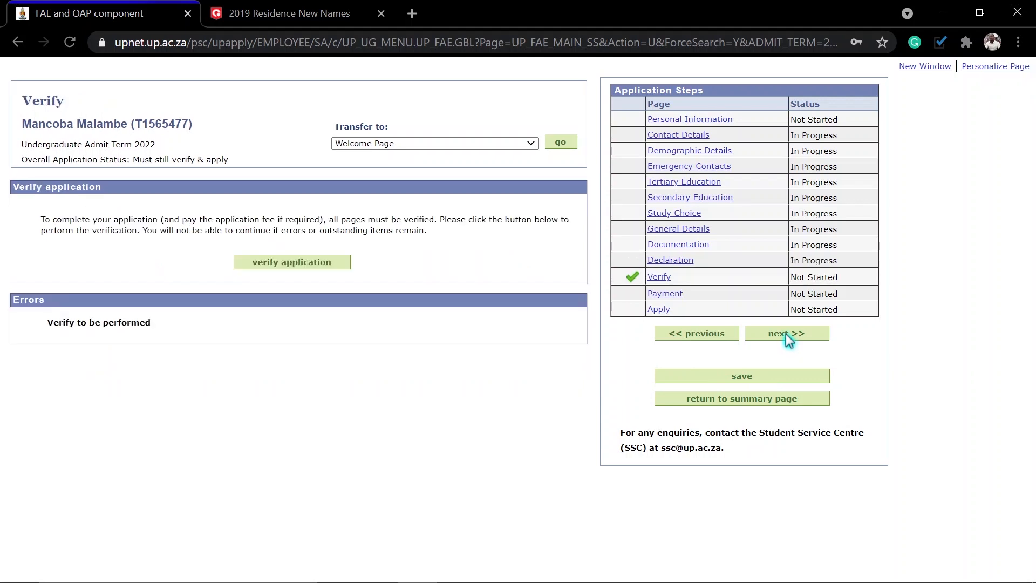
click(291, 262)
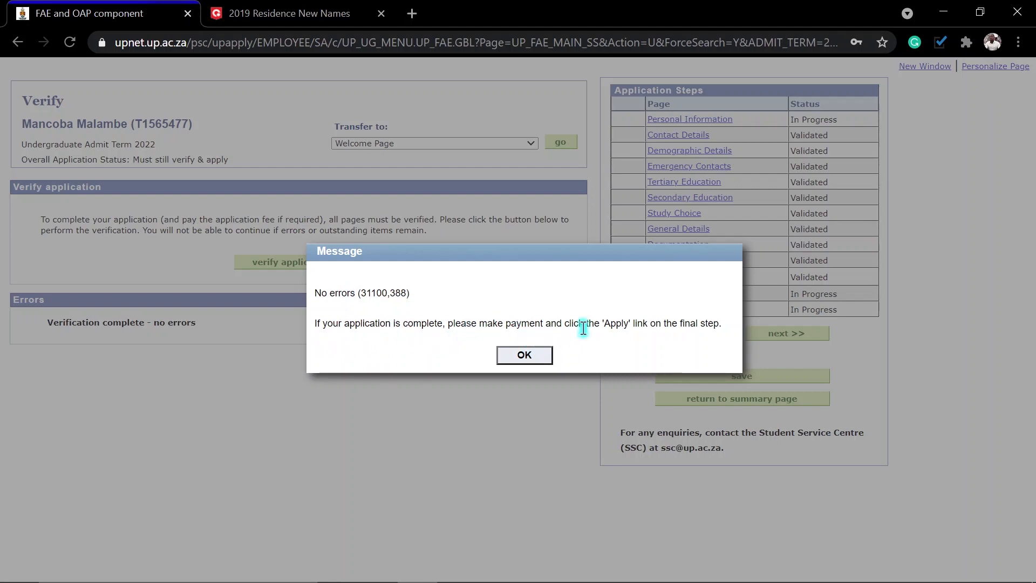
click(511, 354)
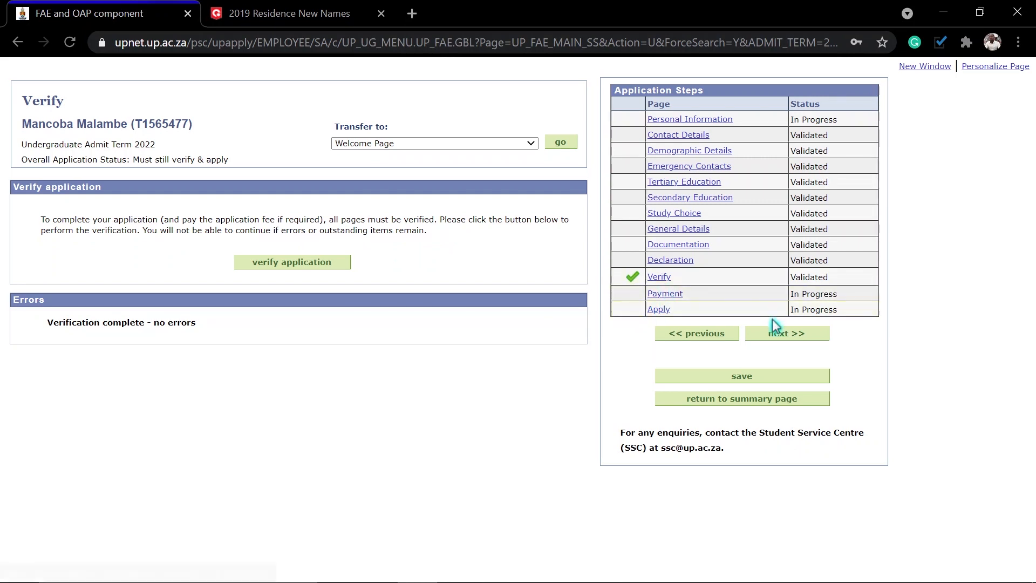
click(737, 373)
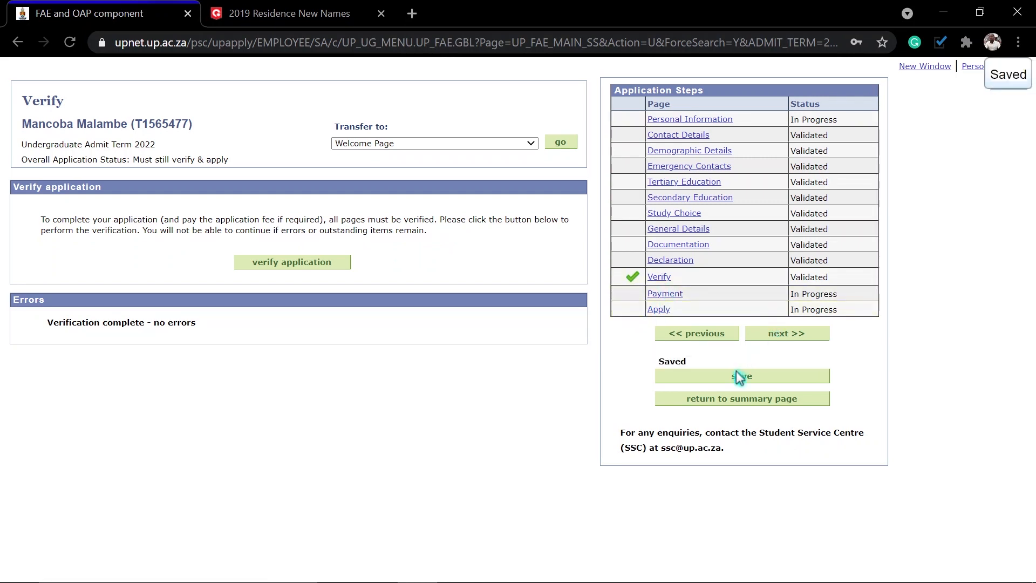
click(773, 337)
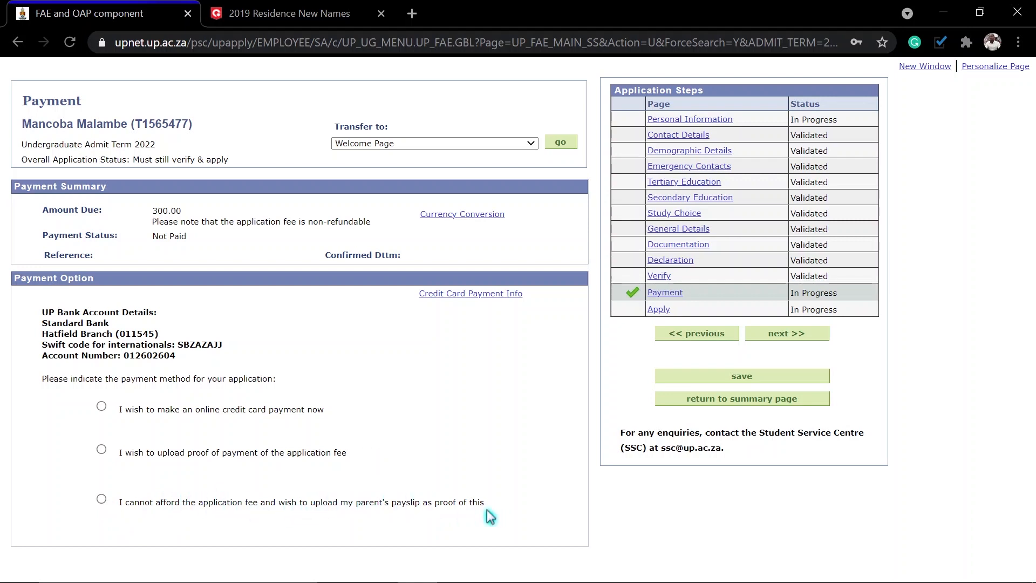
Step: Choose the cannot-afford payslip option and browse the phone's internal storage for the payslip
click(101, 500)
scroll(400, 491, down, 1)
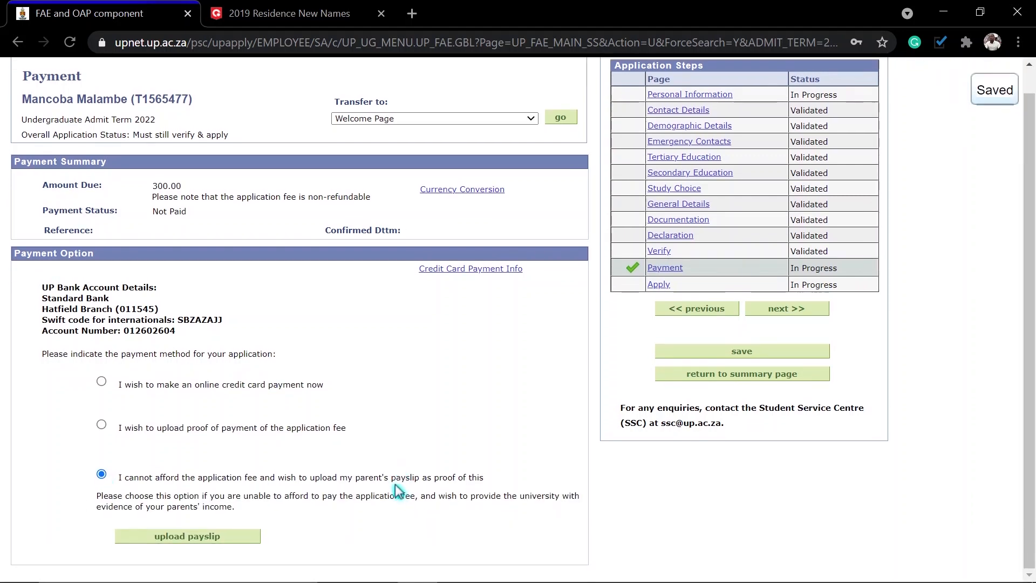
click(178, 537)
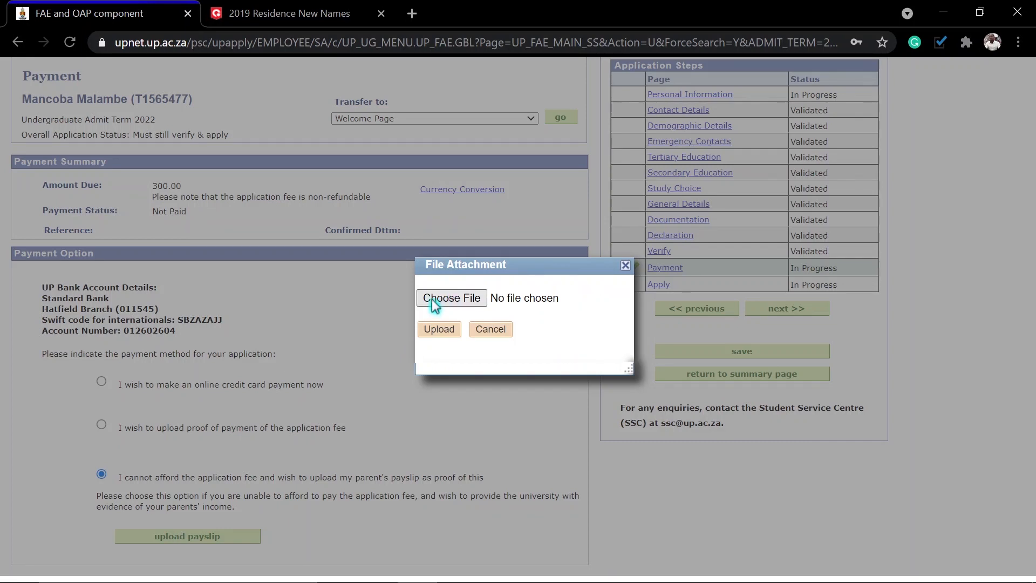
click(431, 299)
scroll(58, 272, down, 5)
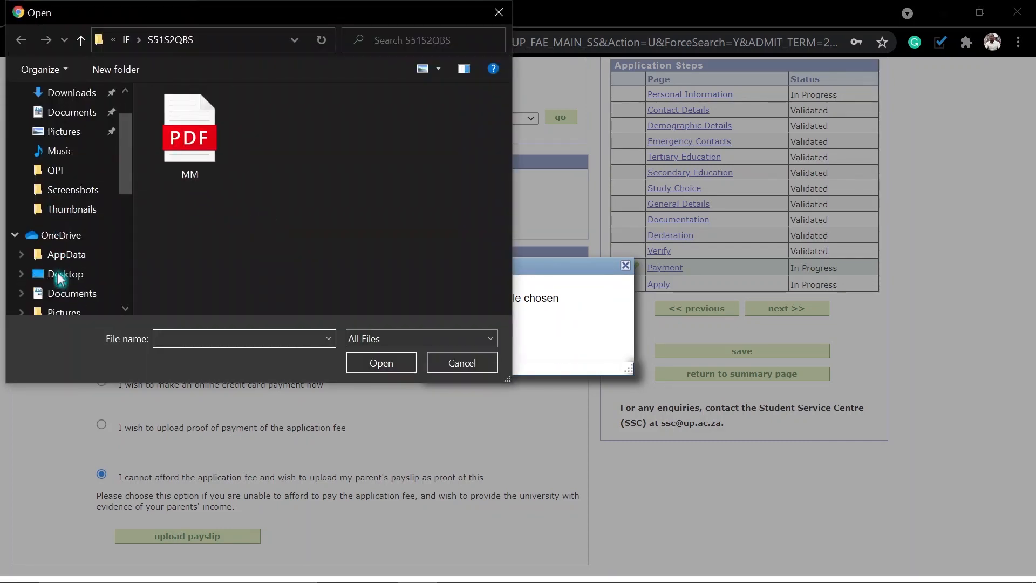
scroll(70, 302, down, 1)
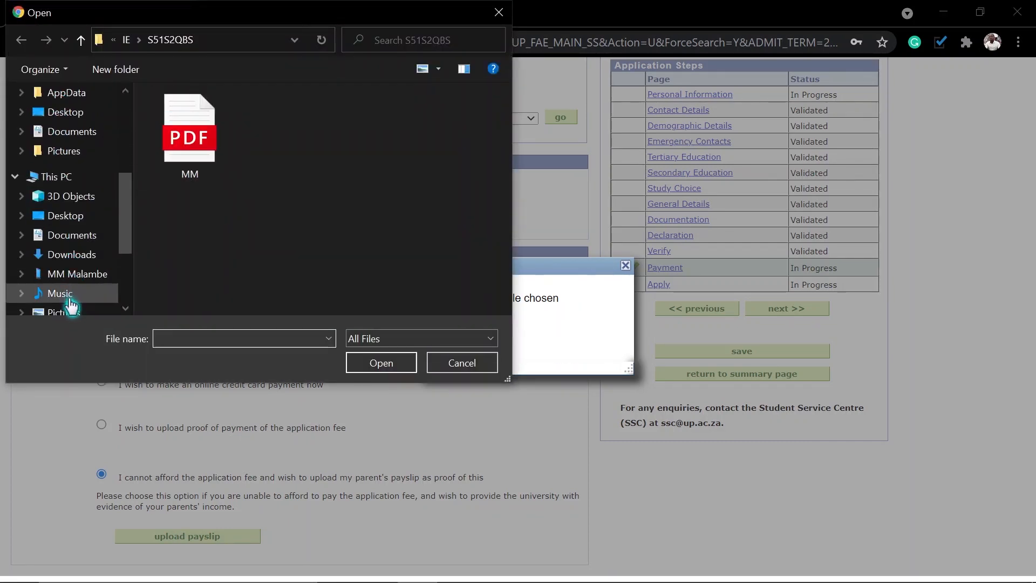
click(76, 275)
double_click(215, 124)
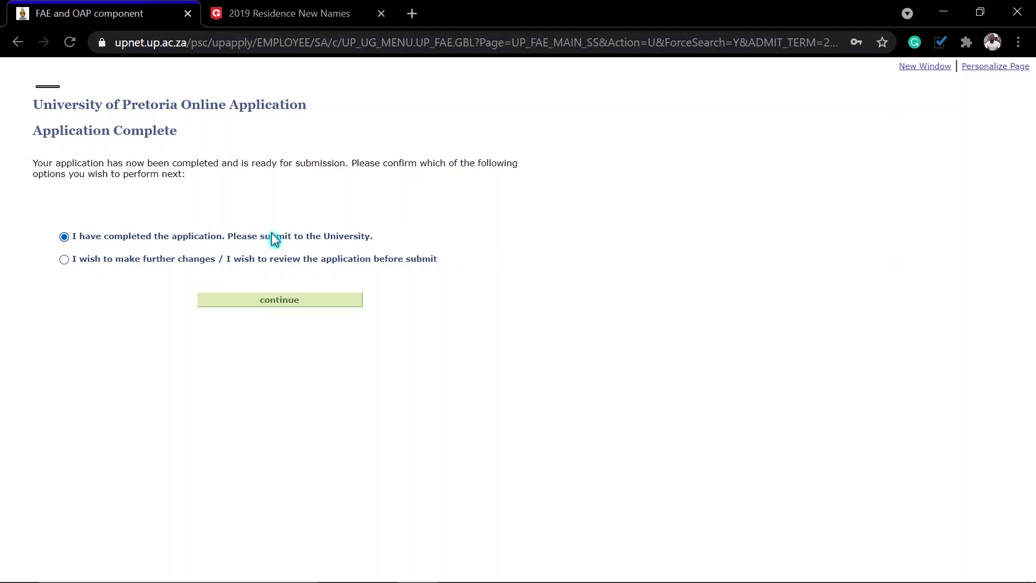
Step: Submit the application, return to the Application Summary, and view the submitted application
click(274, 303)
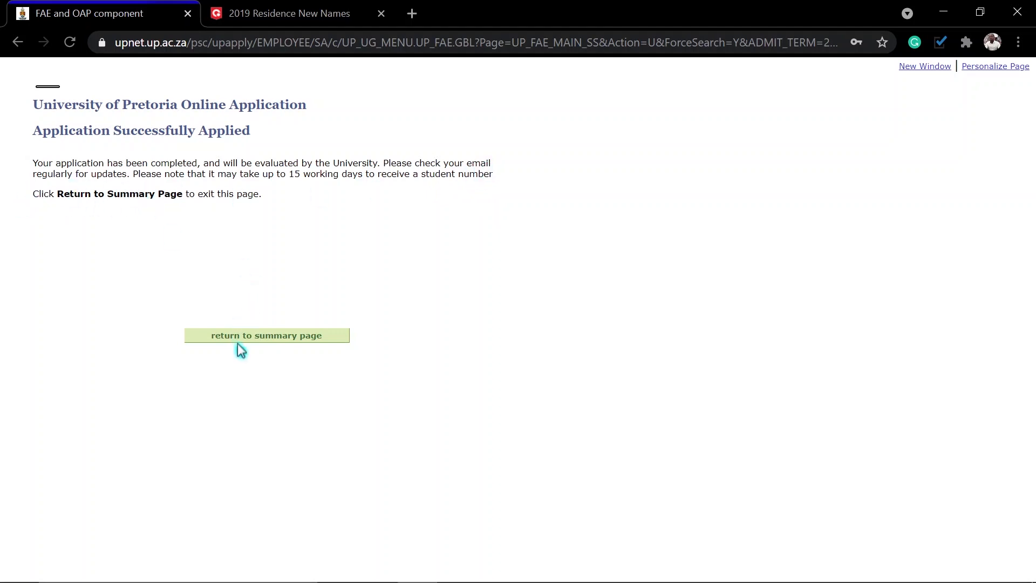
click(255, 337)
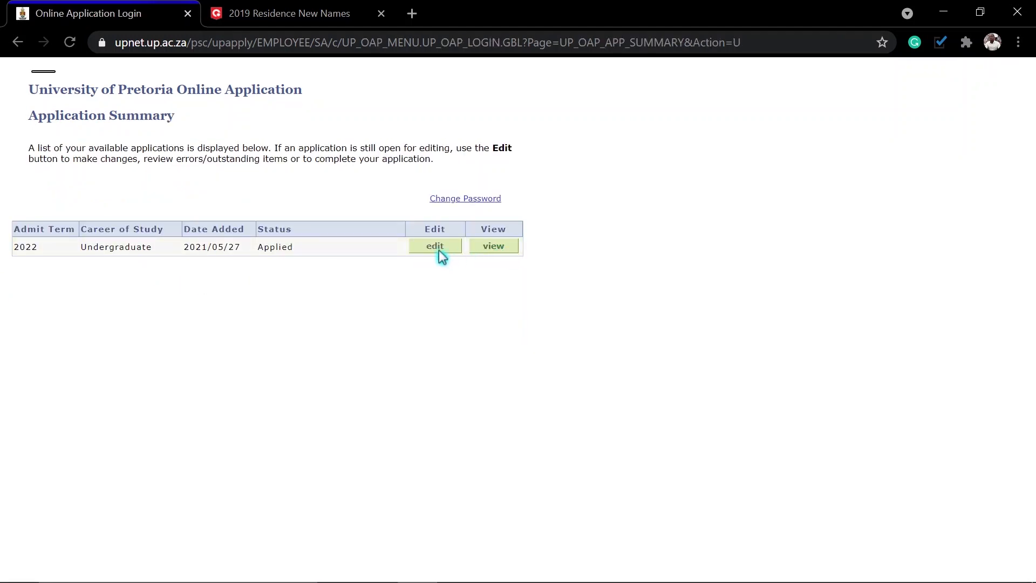
click(494, 247)
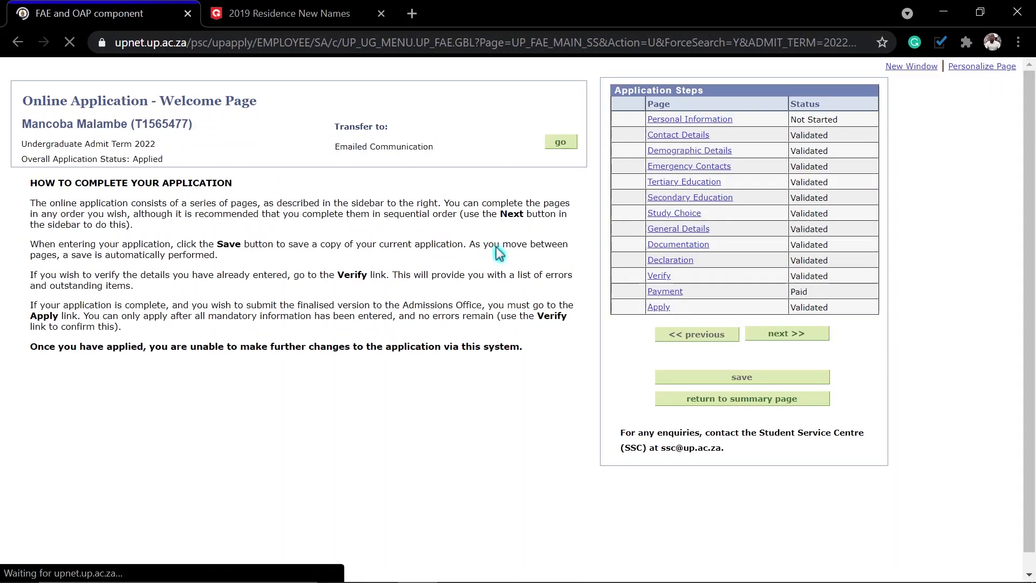